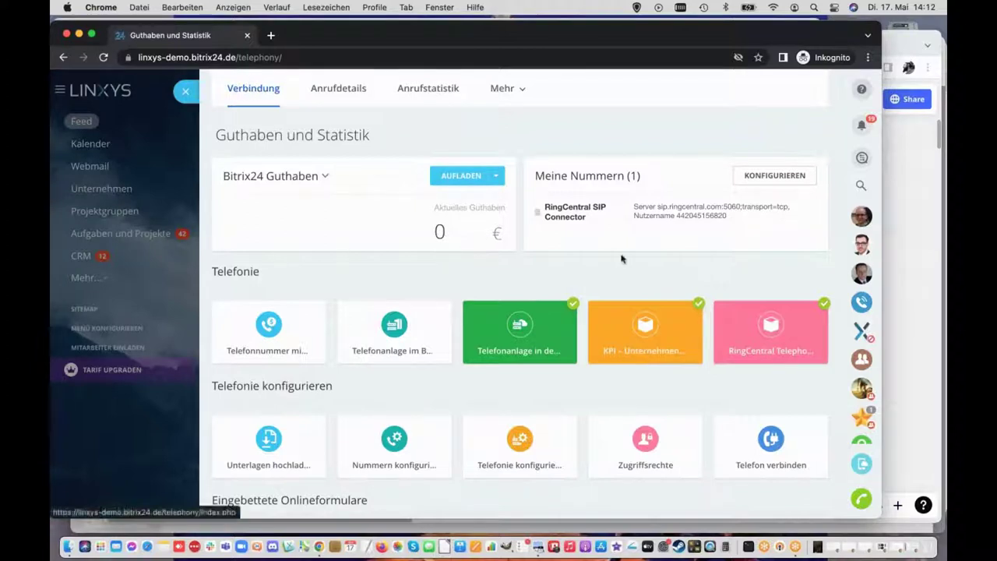
Step: Open the call details and look through the list of calls with their type, duration, date and status
left_click(338, 88)
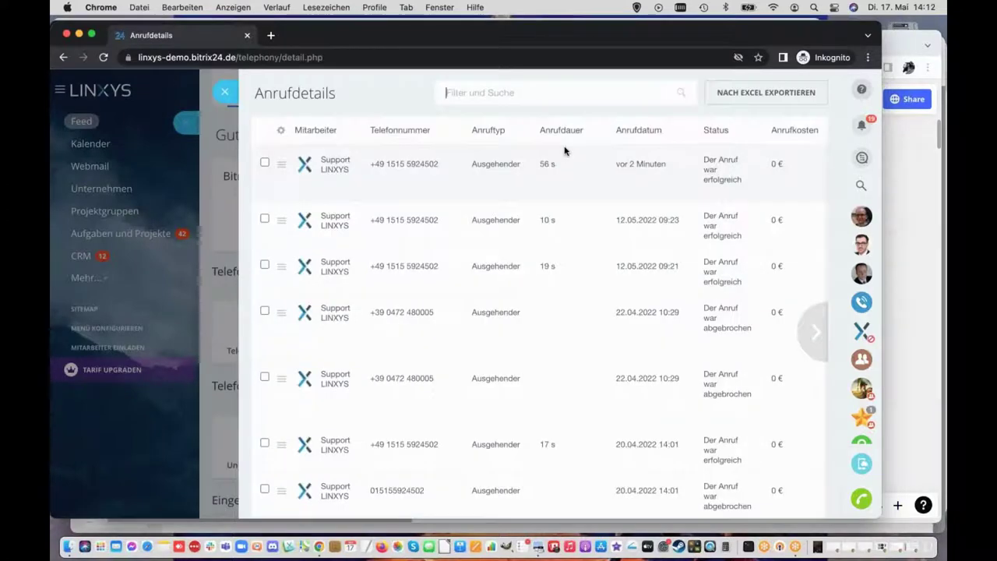
scroll(523, 221, "down", 5)
scroll(536, 308, "down", 3)
scroll(536, 309, "up", 5)
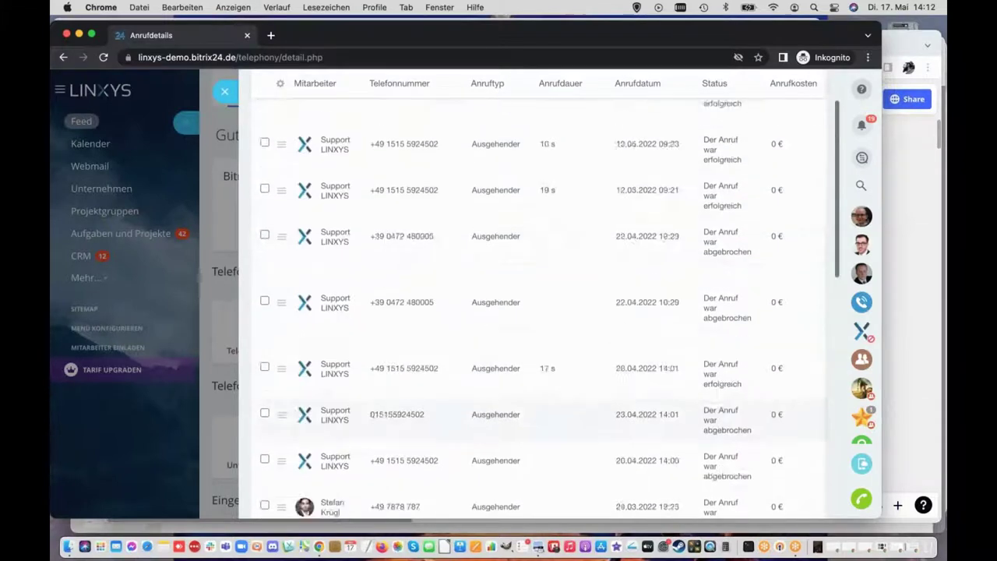
scroll(501, 238, "up", 2)
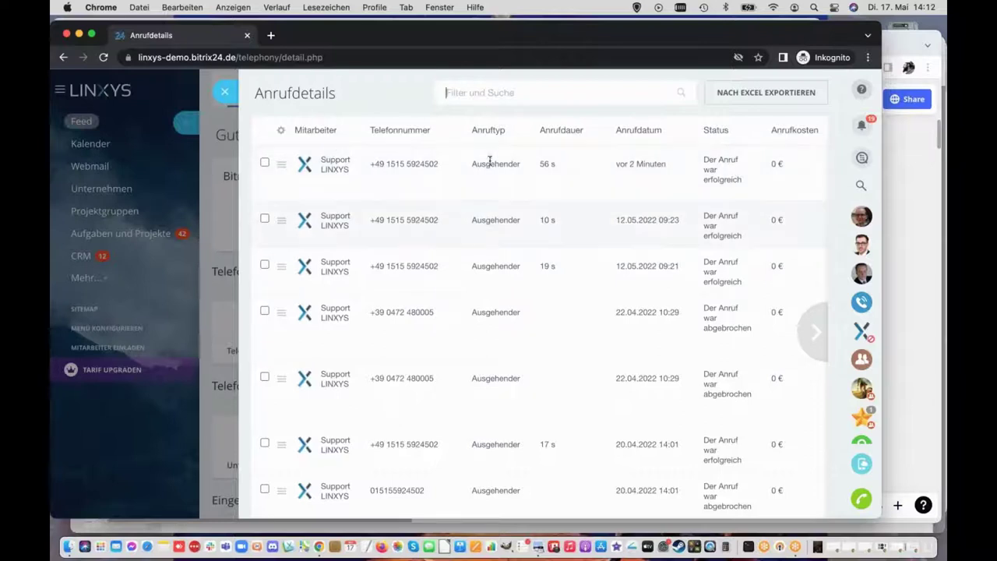
Step: Read through the log of the most recent outgoing call, and return to the telephony overview
left_click(277, 165)
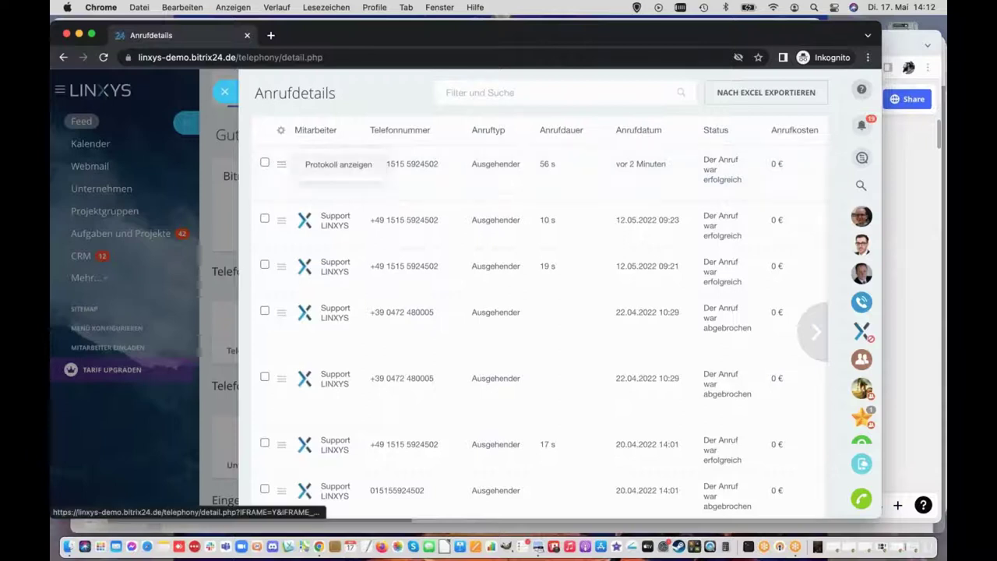
left_click(350, 166)
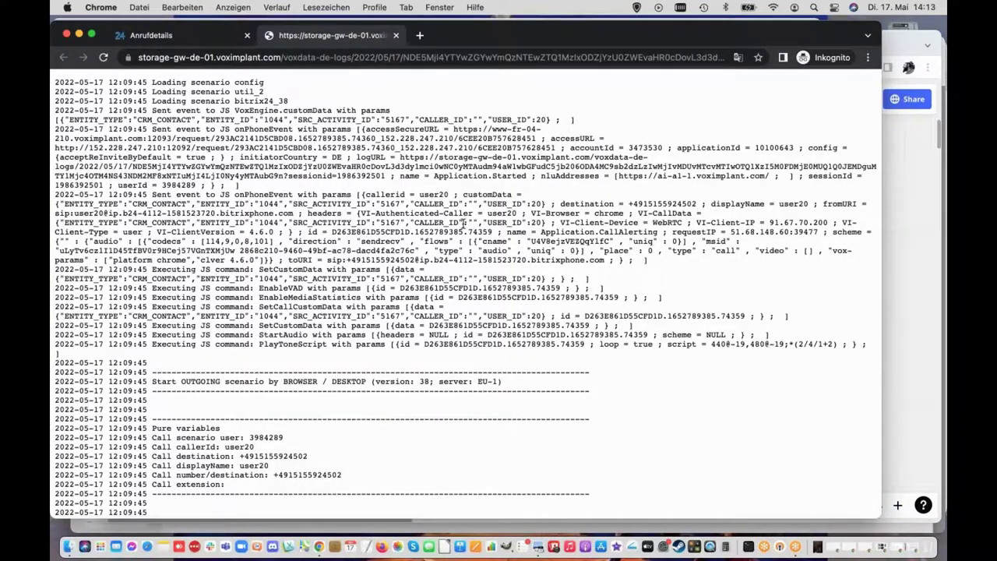
scroll(464, 224, "down", 20)
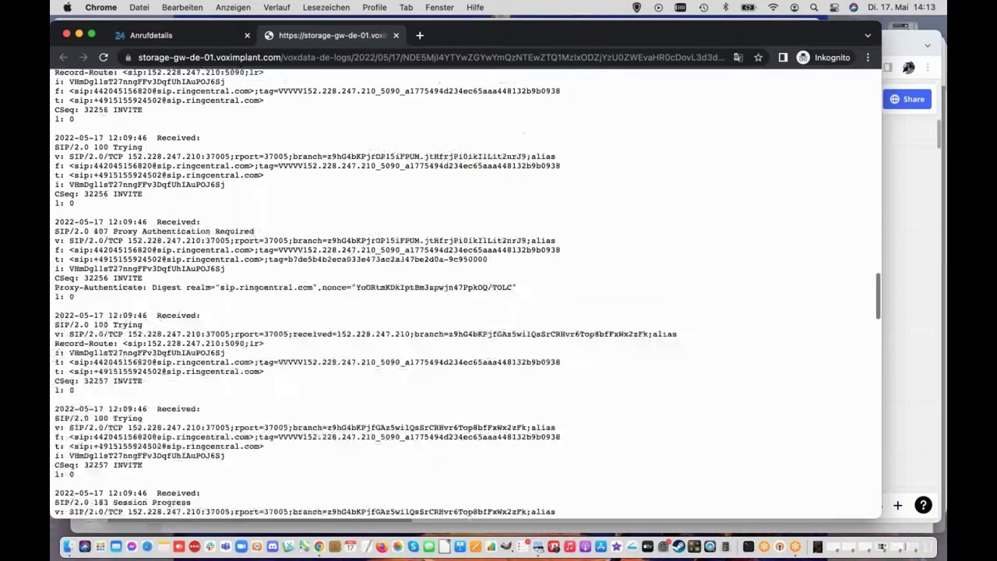
scroll(450, 211, "down", 10)
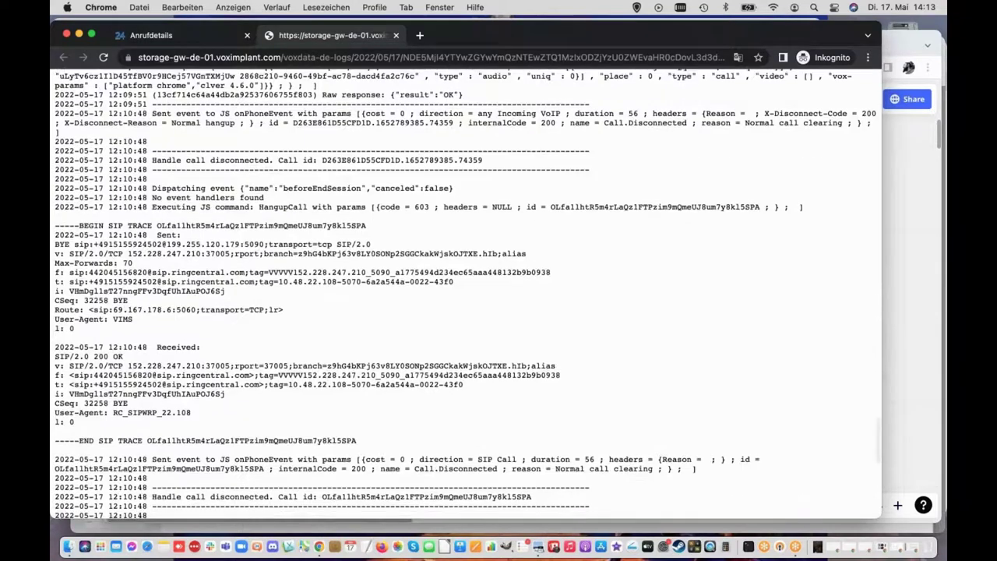
left_click(396, 36)
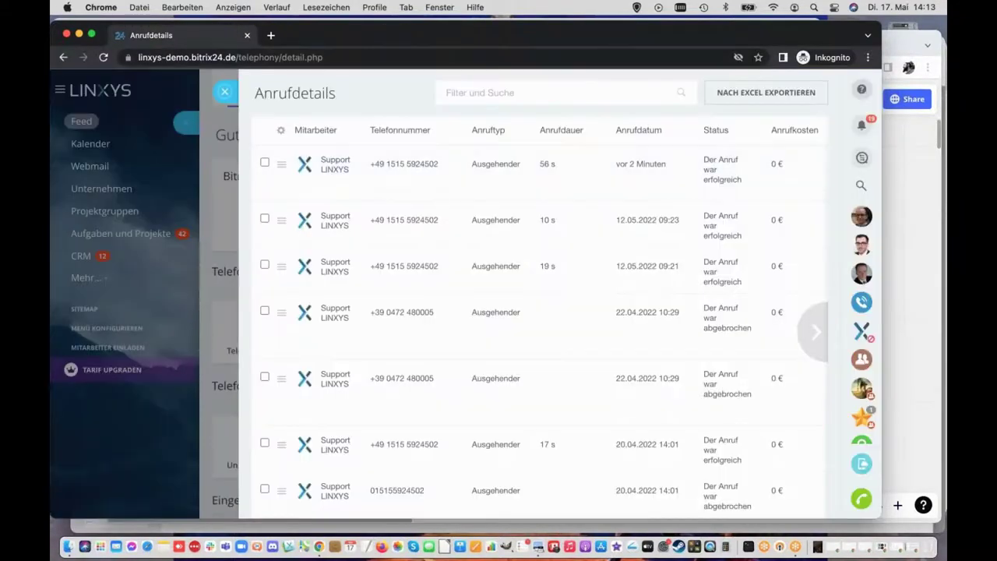
key("Escape")
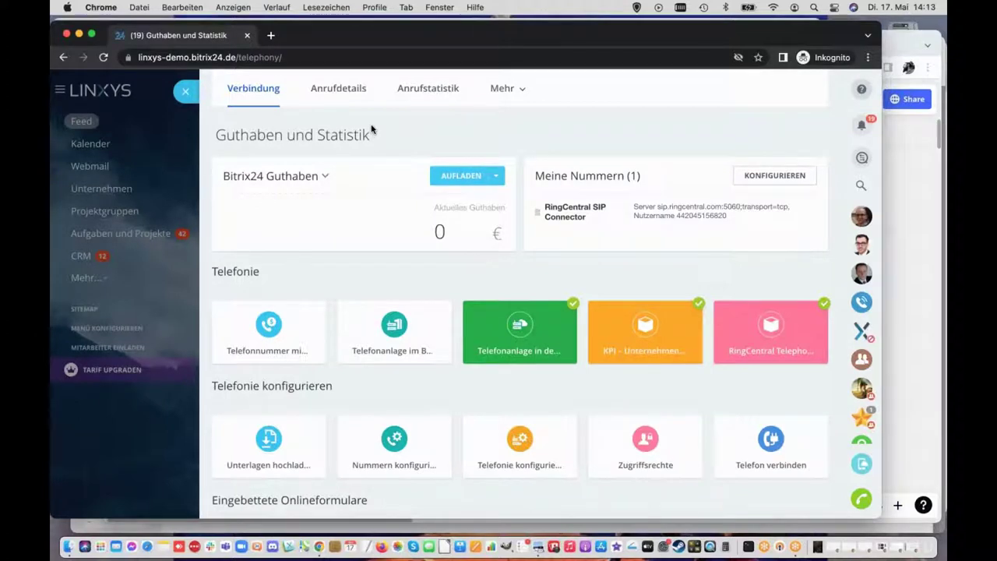
Step: View the call statistics for the last 30 days, inspect the 22 April data point and close the report
left_click(409, 88)
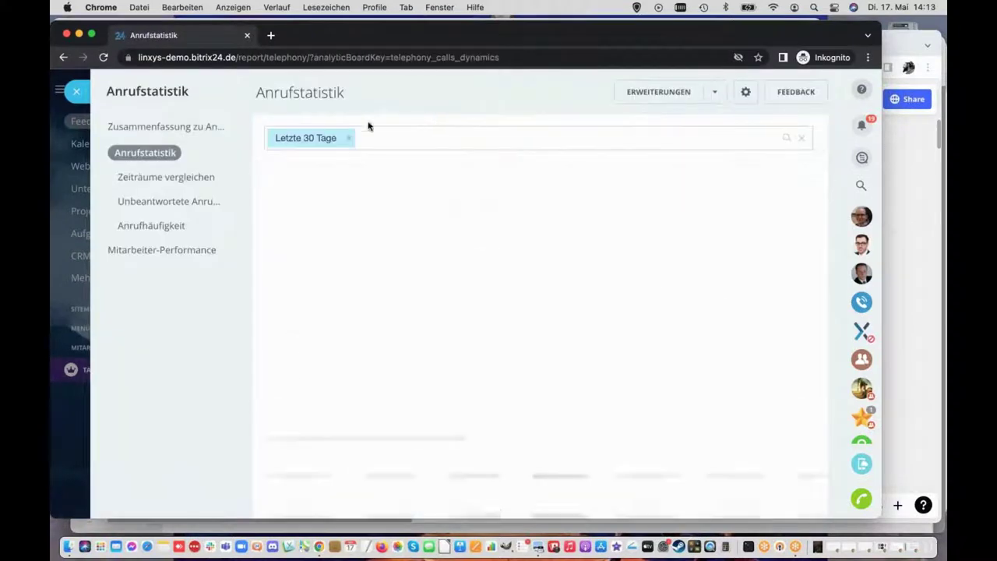
mouse_move(447, 273)
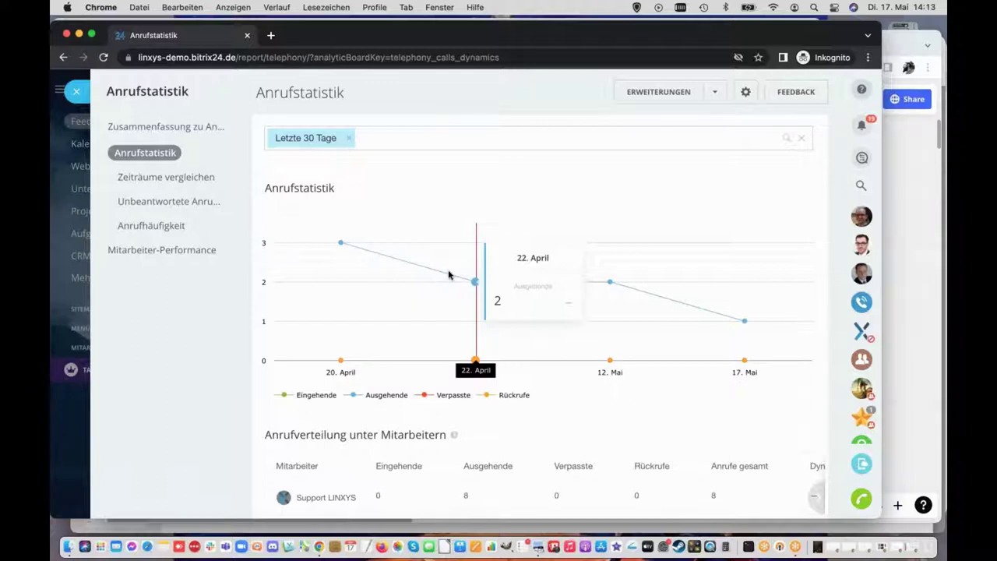
left_click(79, 92)
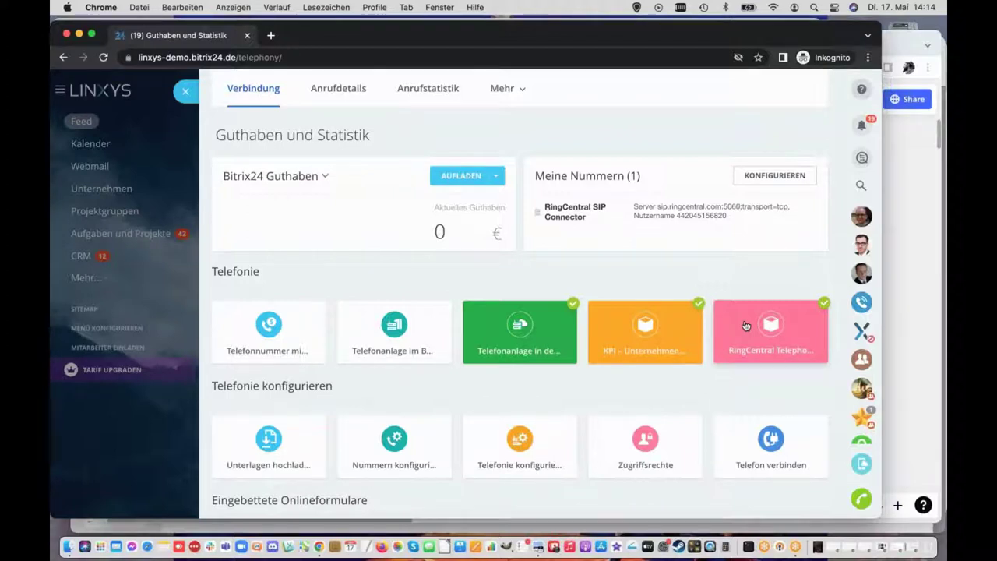
Step: View the RingCentral Telephony app's login page and close it
left_click(784, 337)
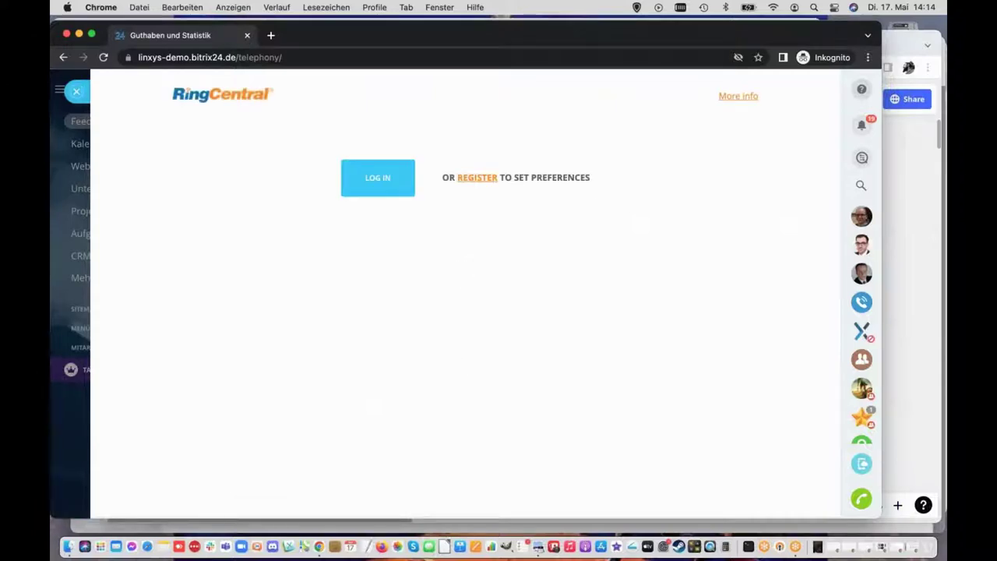
left_click(76, 91)
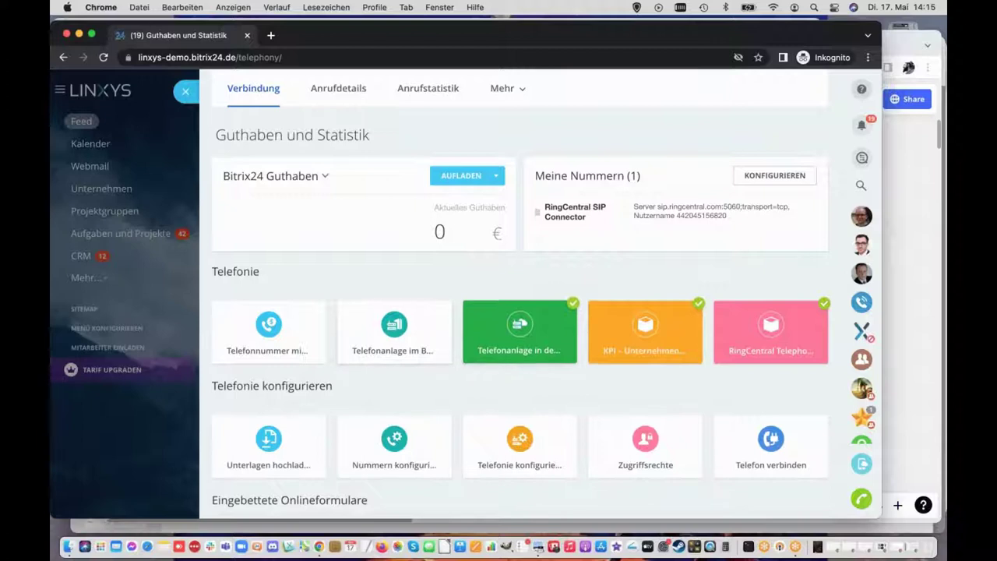
Step: Open the SIP connector for the cloud phone system, check its subscription renewal offer and close the offer page
left_click(520, 331)
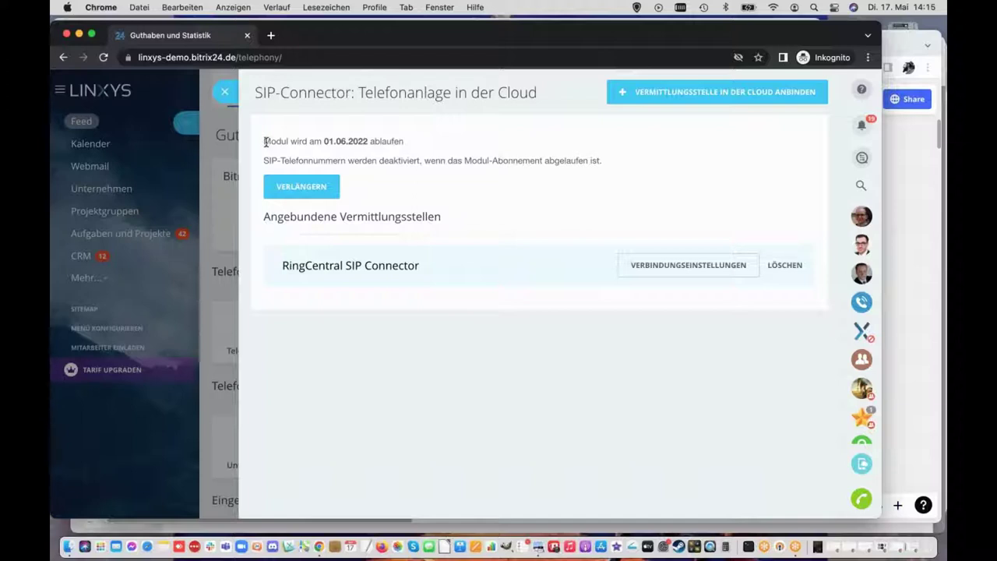
triple_click(299, 92)
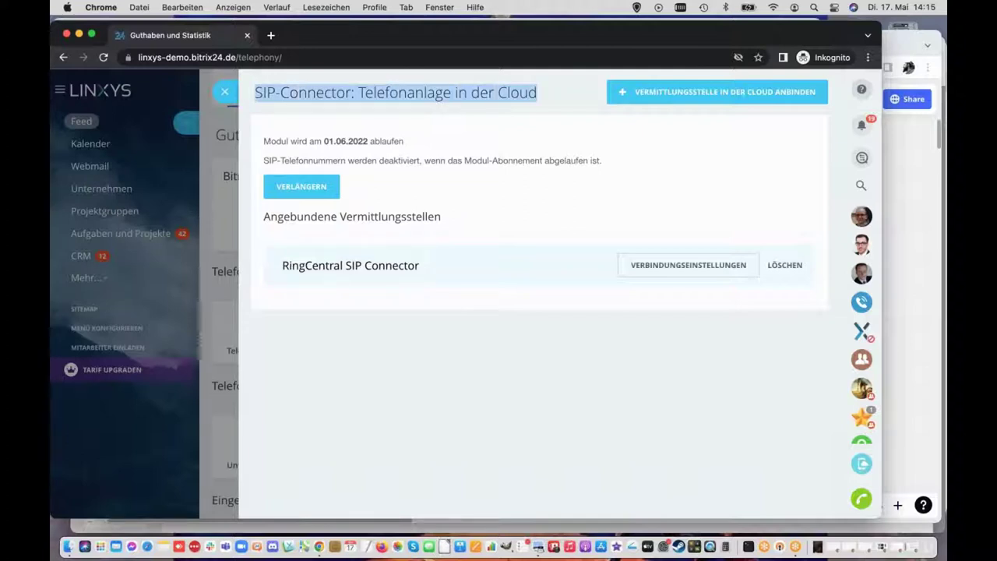
left_click(310, 188)
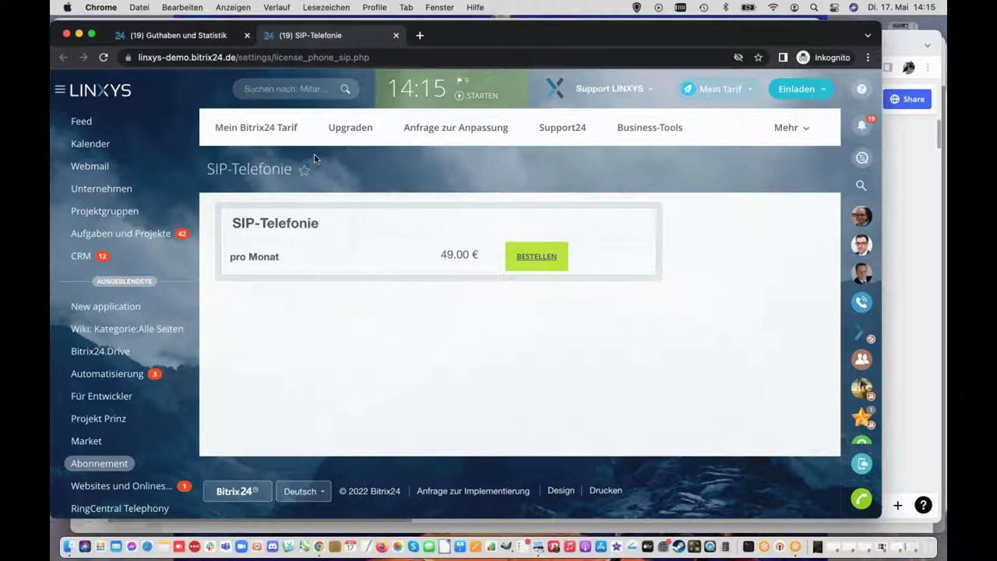
middle_click(312, 40)
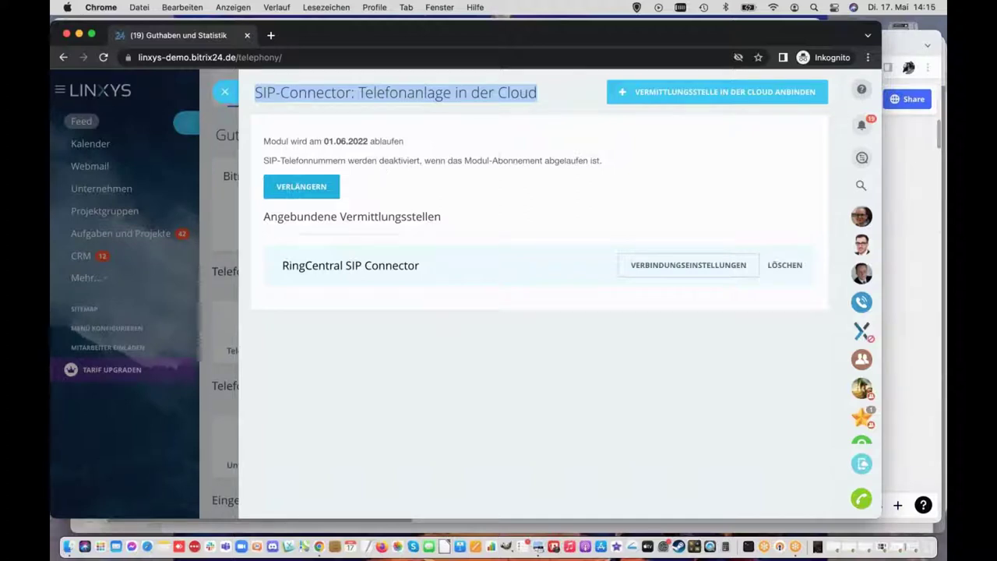
Step: Highlight the RingCentral SIP Connector entry among the connected exchanges, and clear the text selection
left_click_drag(282, 264, 438, 270)
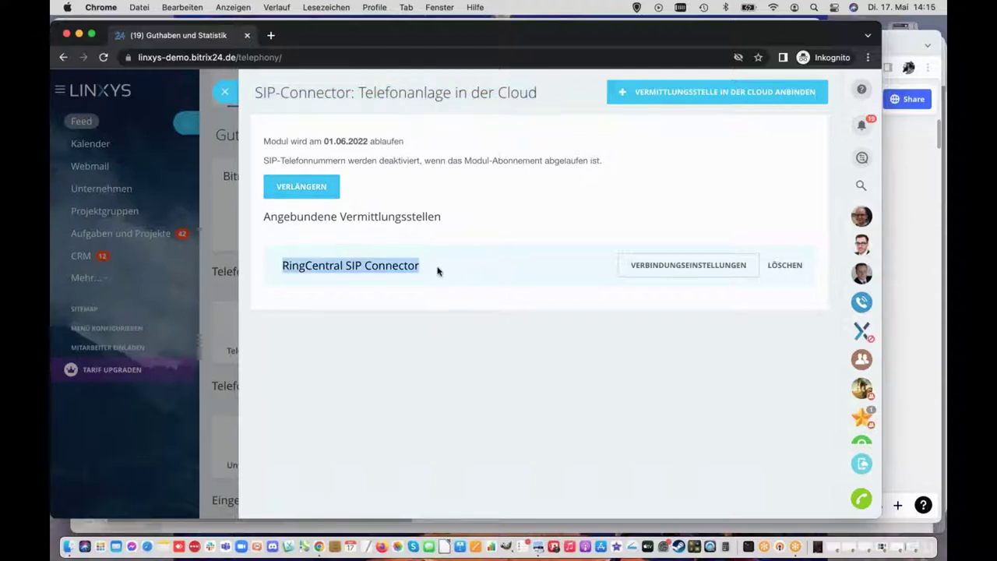
left_click(437, 271)
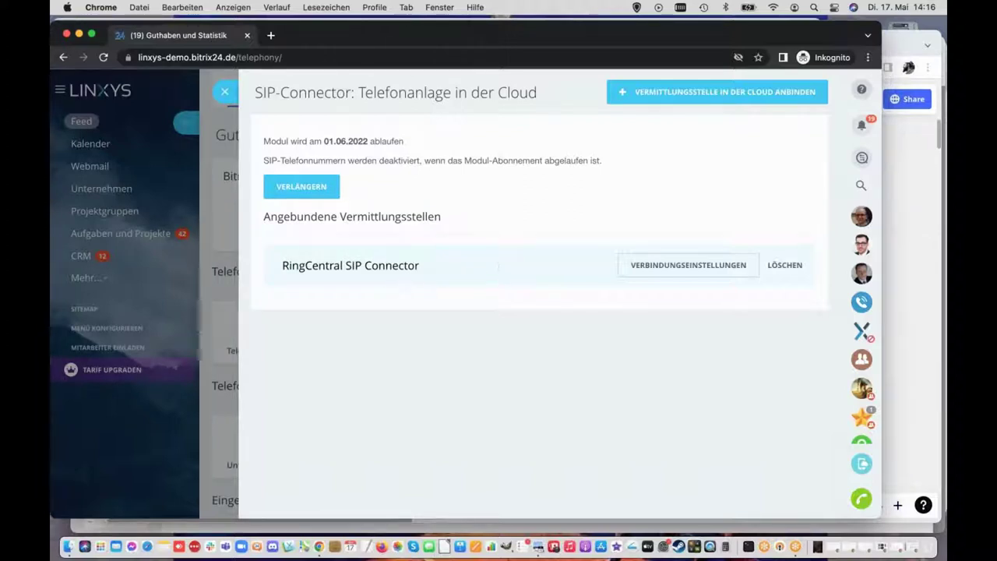
left_click_drag(419, 265, 285, 265)
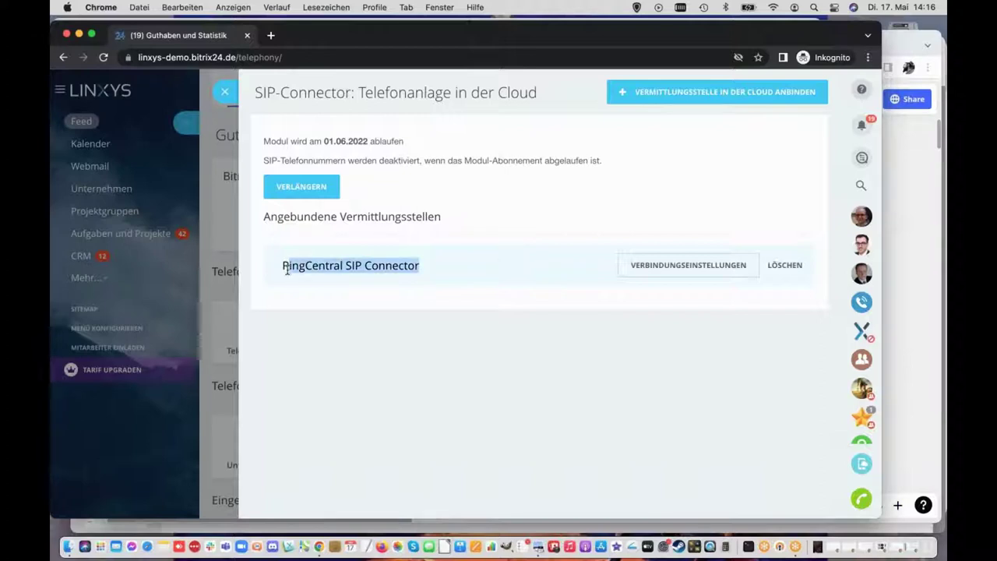
left_click(478, 309)
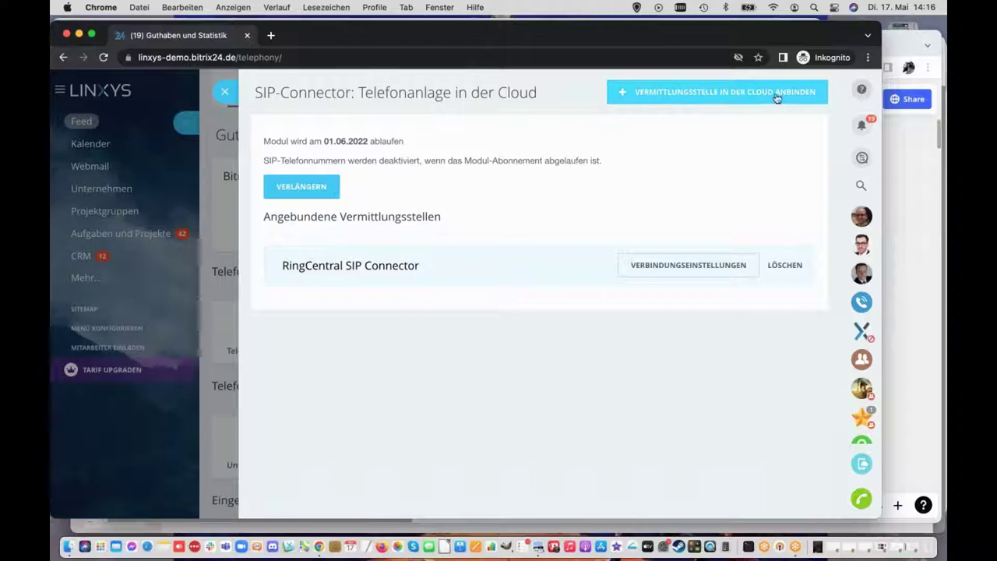
Step: Leave the cloud connector page, view the SIP connector page for the office phone system and close it
left_click(224, 92)
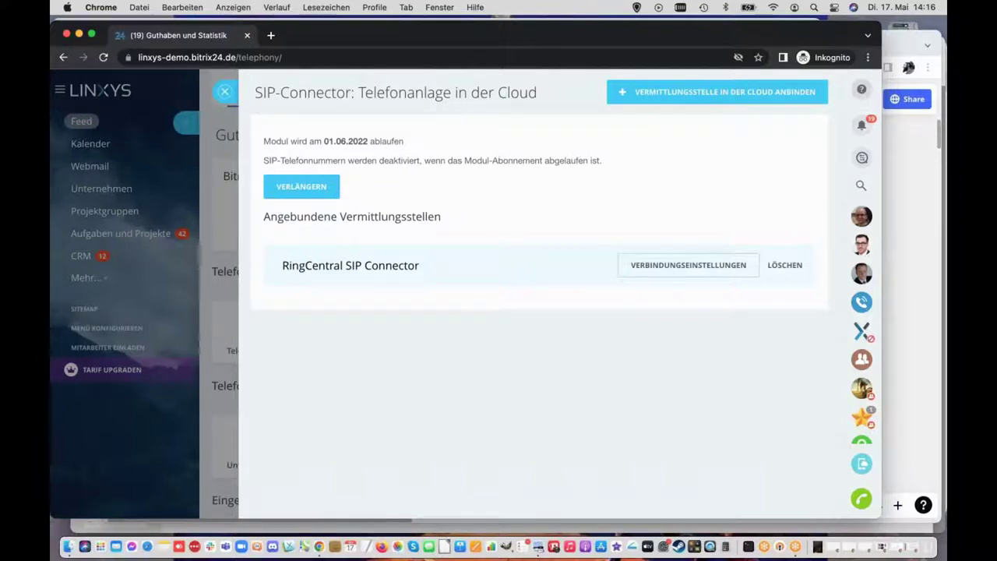
left_click(392, 331)
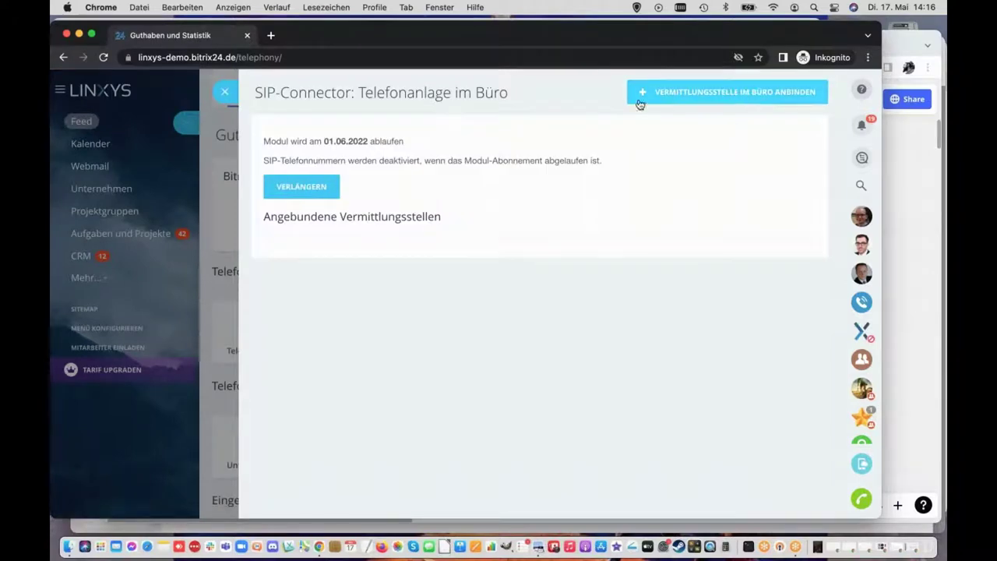
left_click(224, 92)
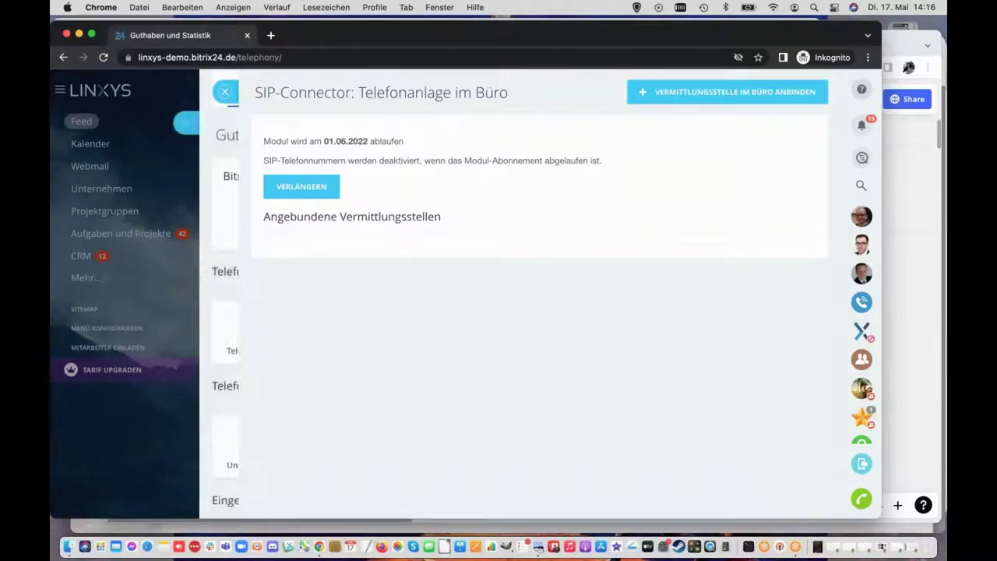
Step: Start a new cloud exchange connection and name it "Telefonanbieter LX"
left_click(518, 339)
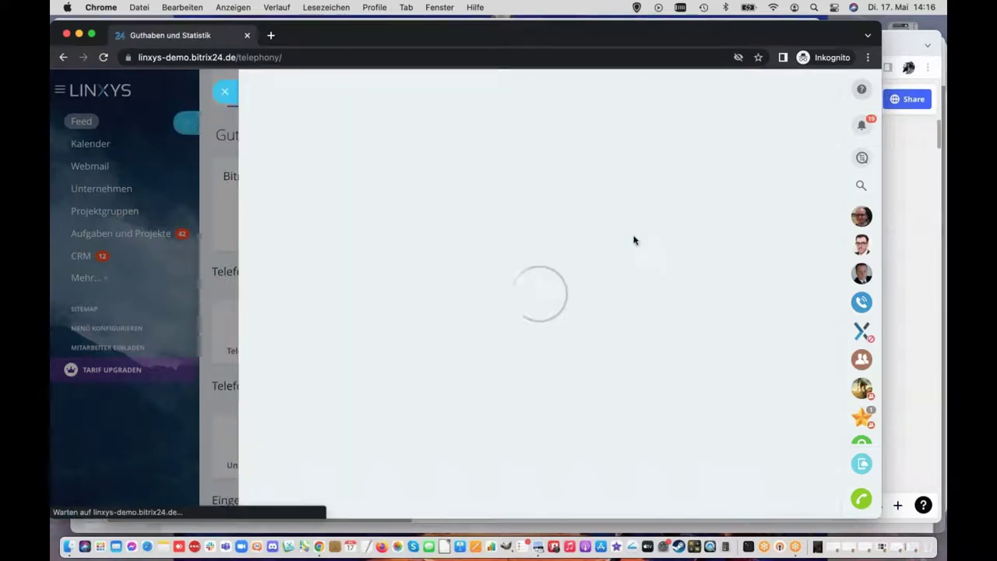
left_click(691, 93)
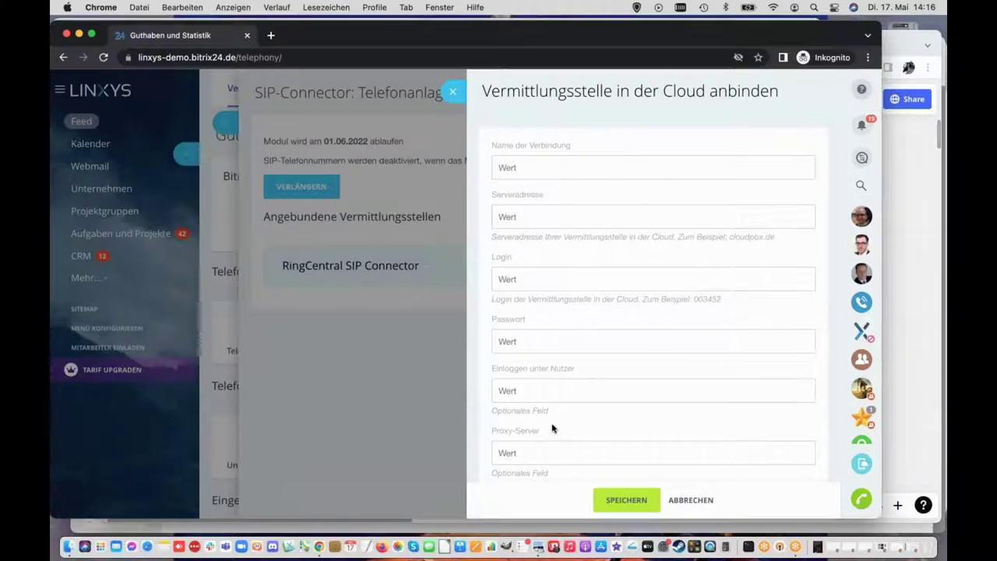
left_click(536, 168)
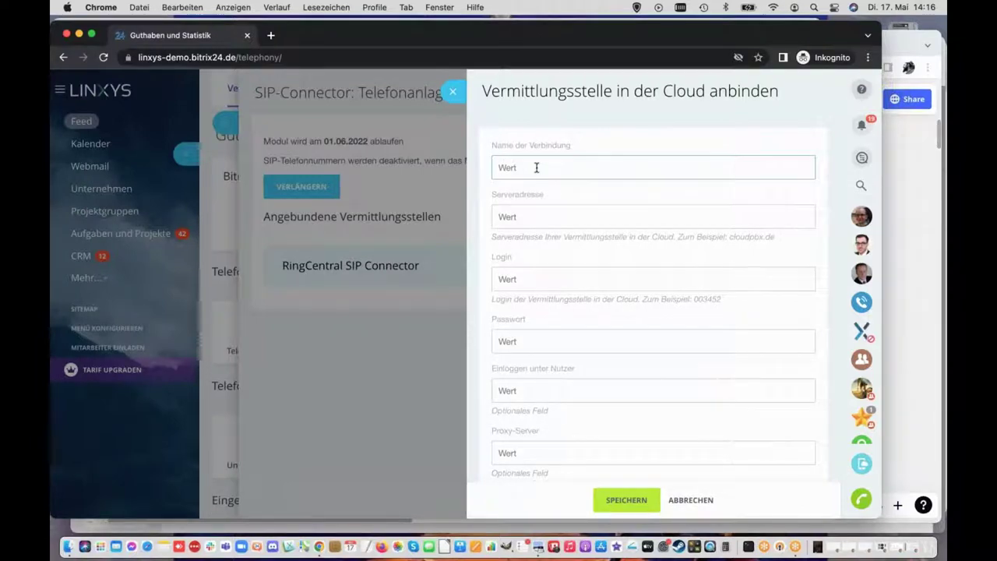
type("Telefonan")
type("bieter Sulia")
key("BackSpace")
key("BackSpace")
key("BackSpace")
key("BackSpace")
key("BackSpace")
type("LX")
Step: Go through the empty server address, login, password, user and proxy server fields, and close the form without saving
left_click(533, 215)
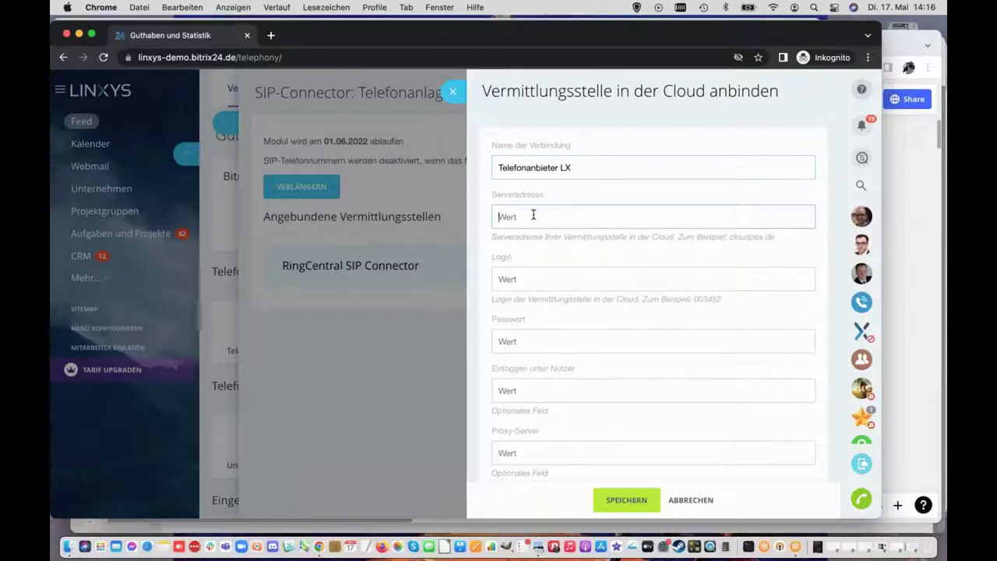
left_click(528, 279)
left_click(526, 336)
left_click(546, 387)
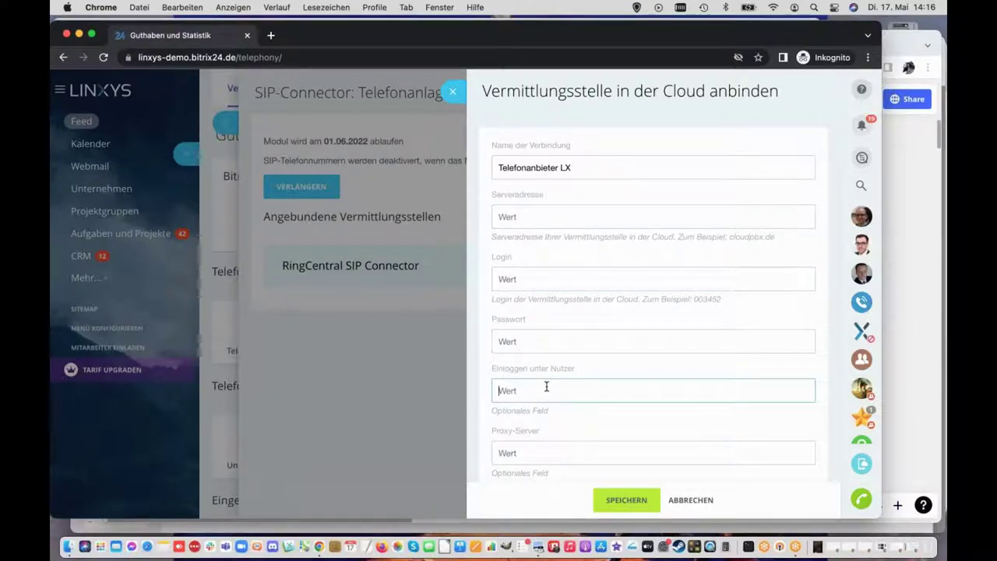
left_click(529, 450)
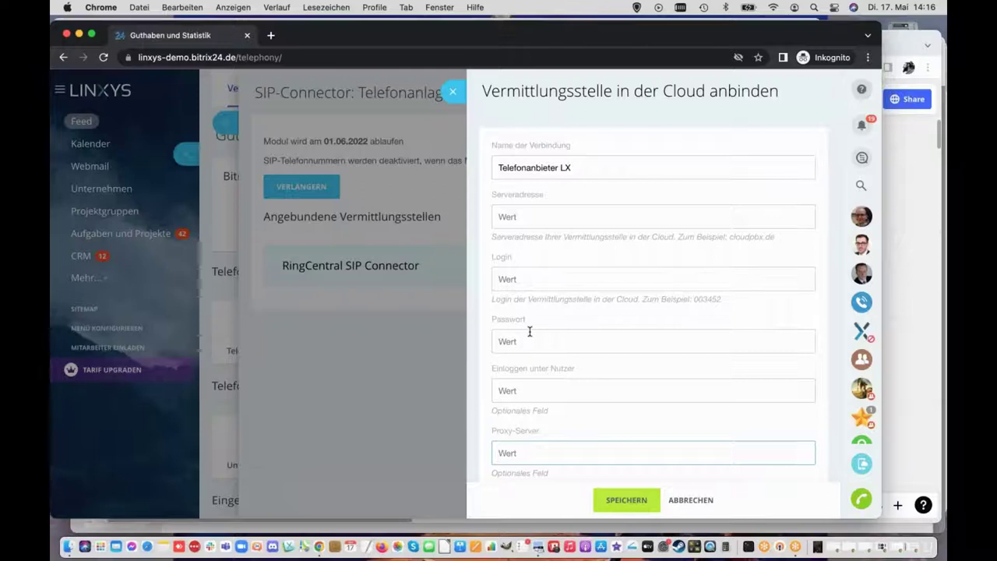
left_click(455, 92)
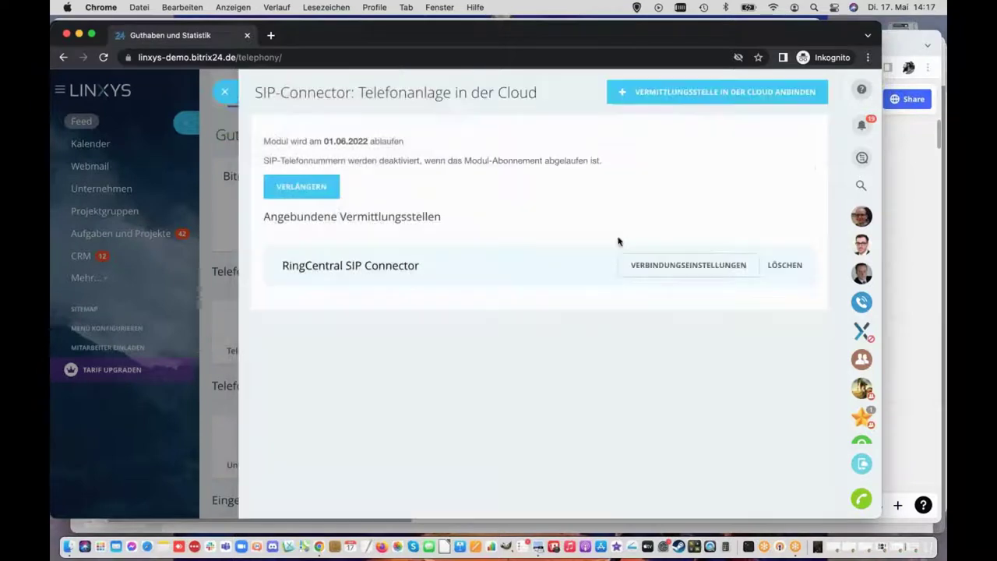
Step: Open the connection settings of the RingCentral SIP Connector and examine its outgoing call parameters
left_click(677, 269)
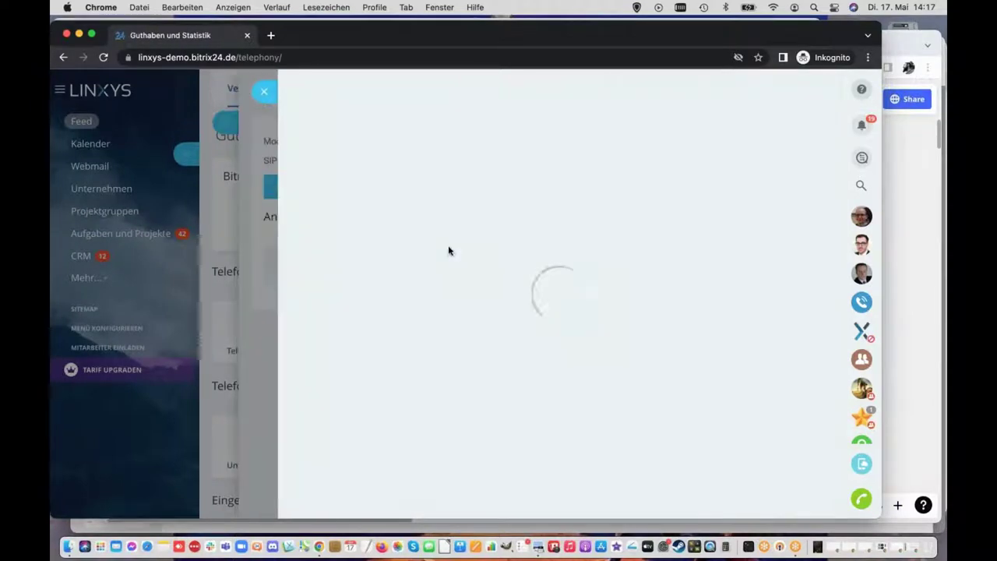
scroll(505, 327, "down", 3)
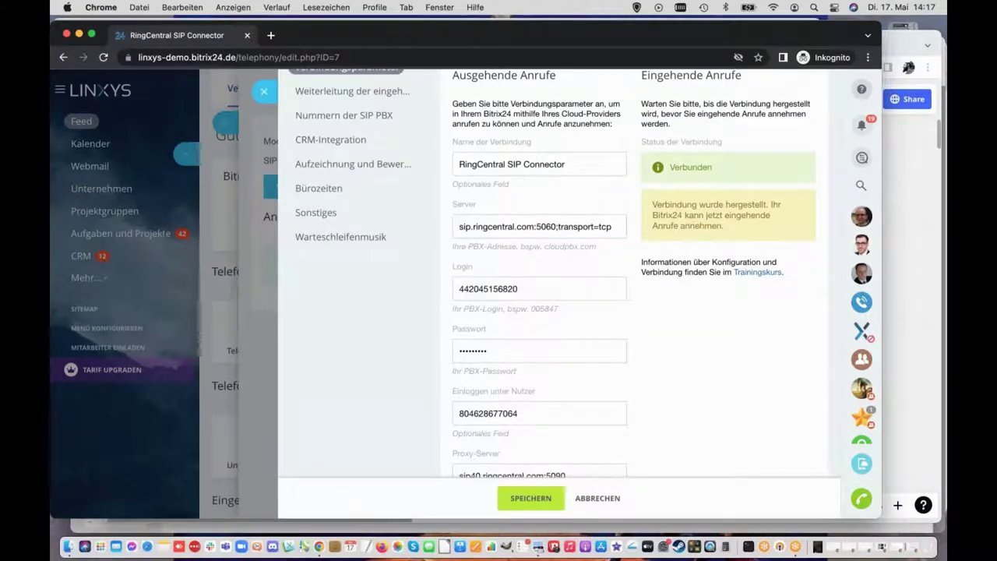
scroll(657, 311, "down", 1)
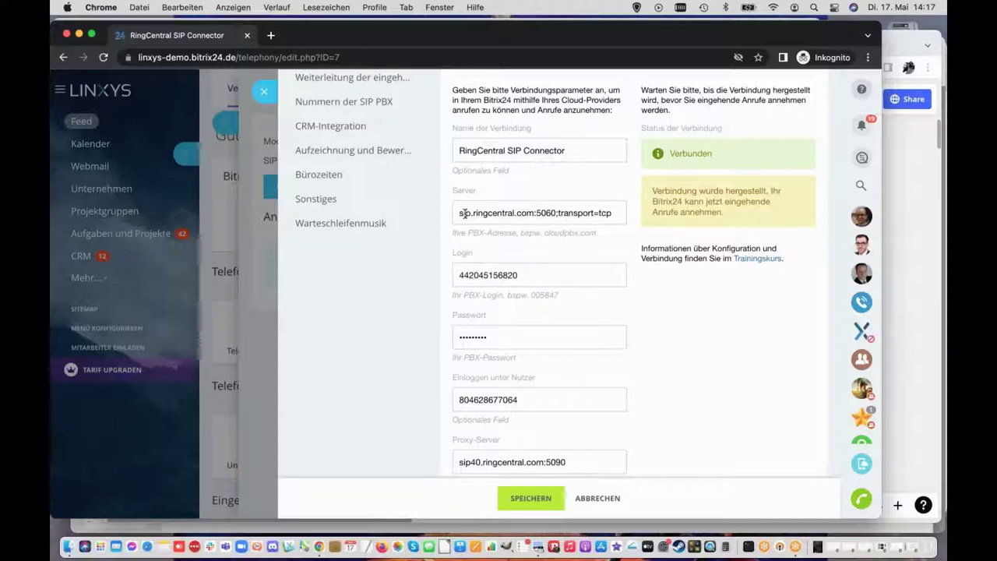
Step: Examine the RingCentral server address with its port and transport suffix, the login user field and the proxy server's port
left_click_drag(459, 214, 537, 212)
double_click(555, 212)
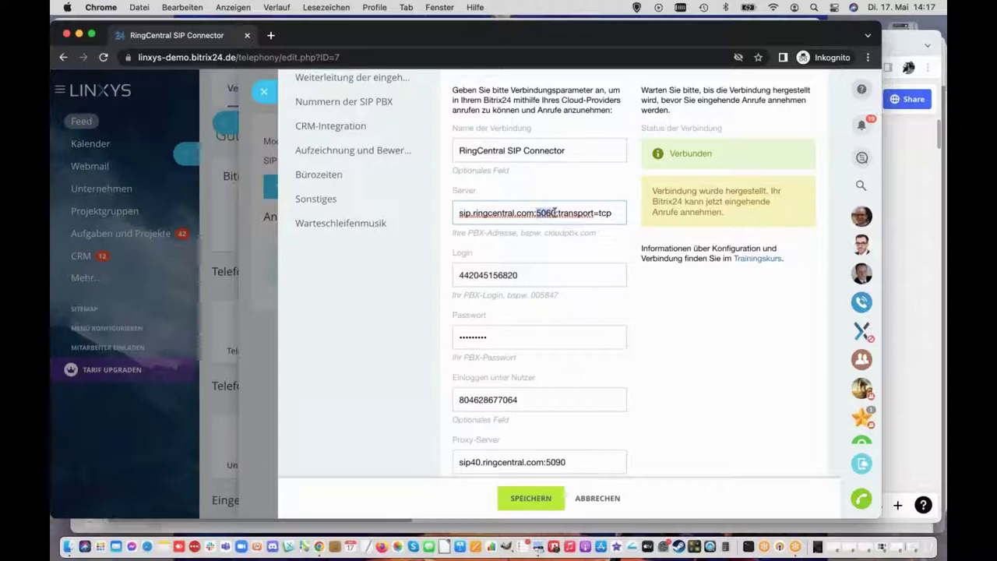
left_click_drag(558, 212, 614, 213)
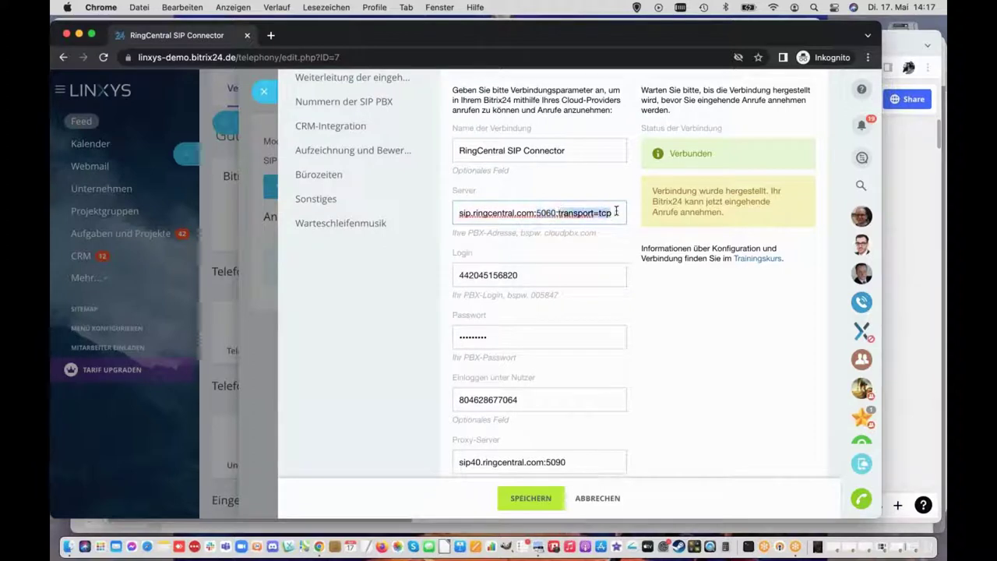
left_click(642, 281)
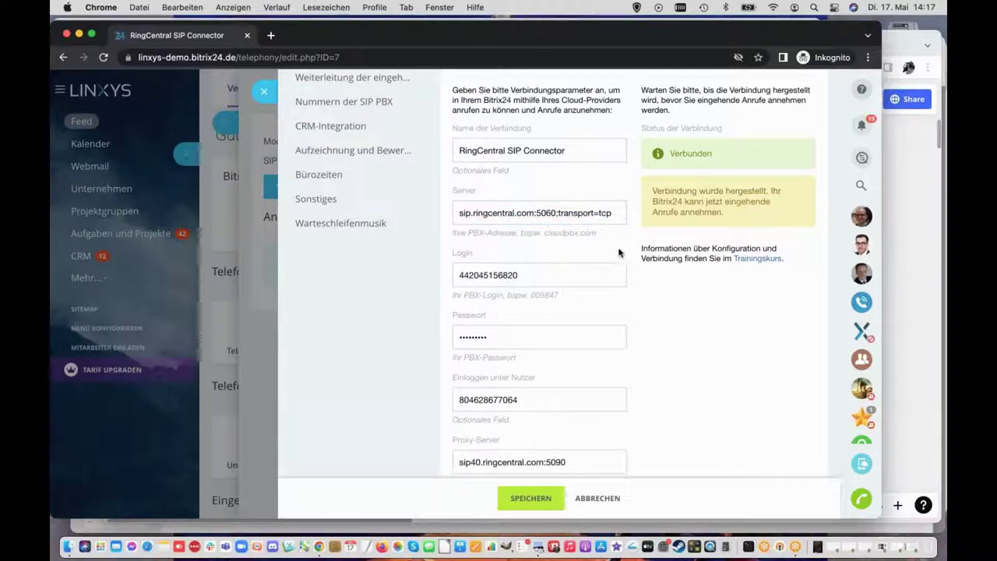
scroll(663, 344, "down", 1)
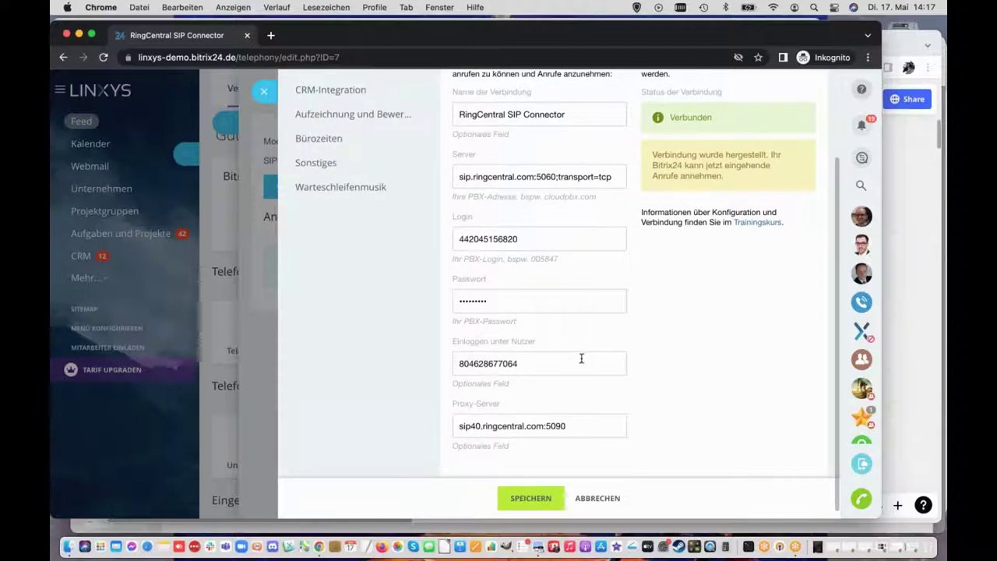
left_click(583, 361)
scroll(715, 400, "down", 1)
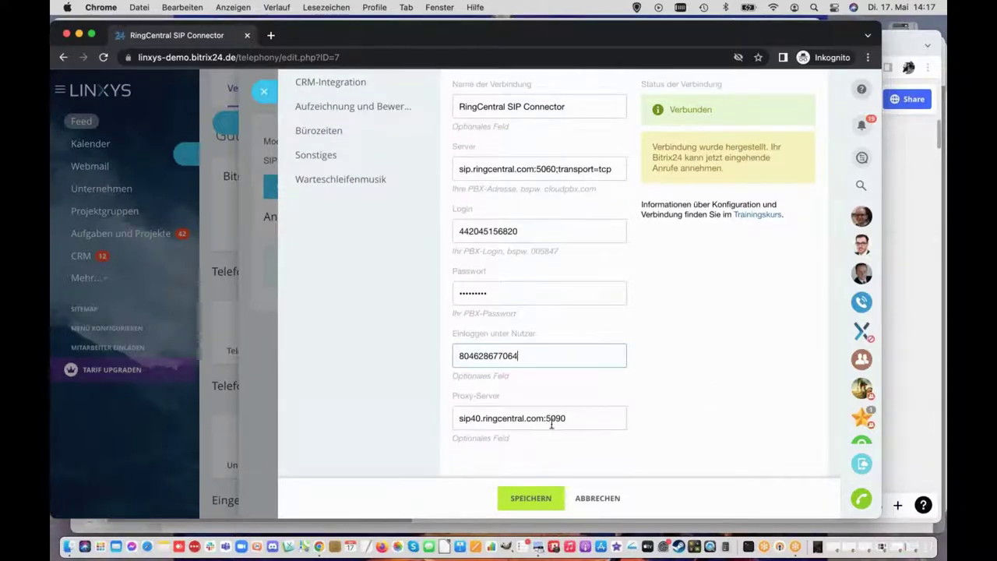
left_click_drag(545, 419, 576, 417)
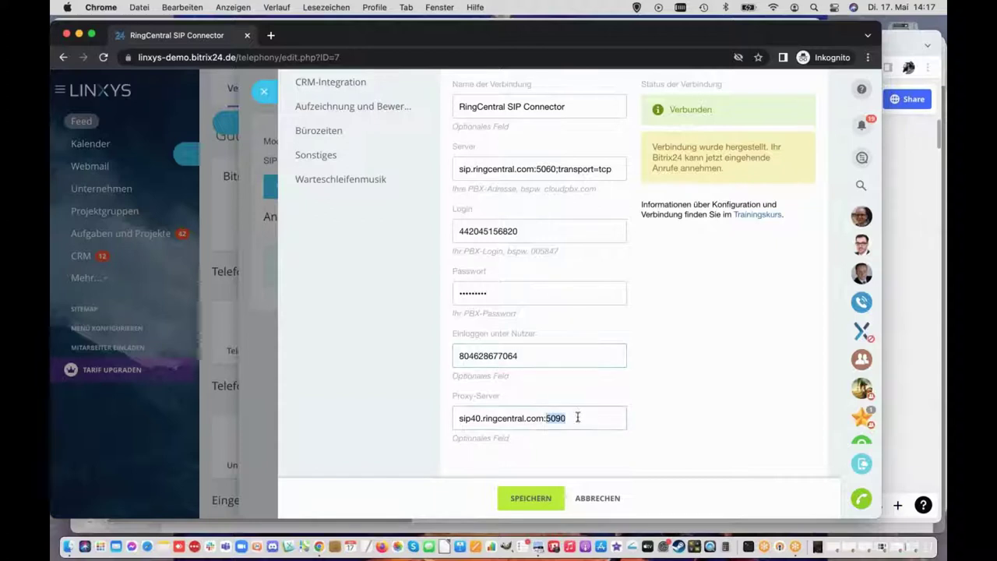
scroll(655, 424, "up", 3)
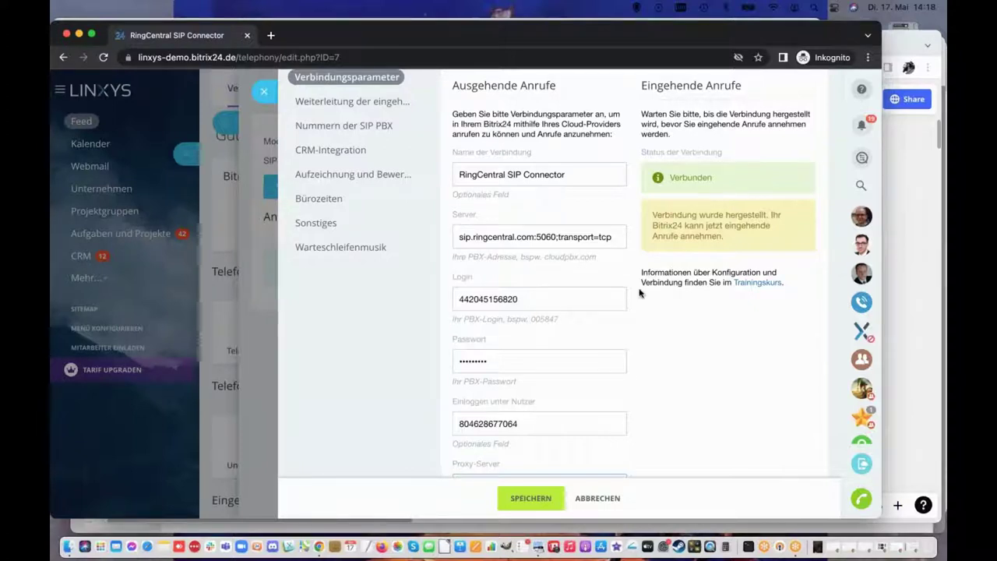
scroll(640, 292, "up", 1)
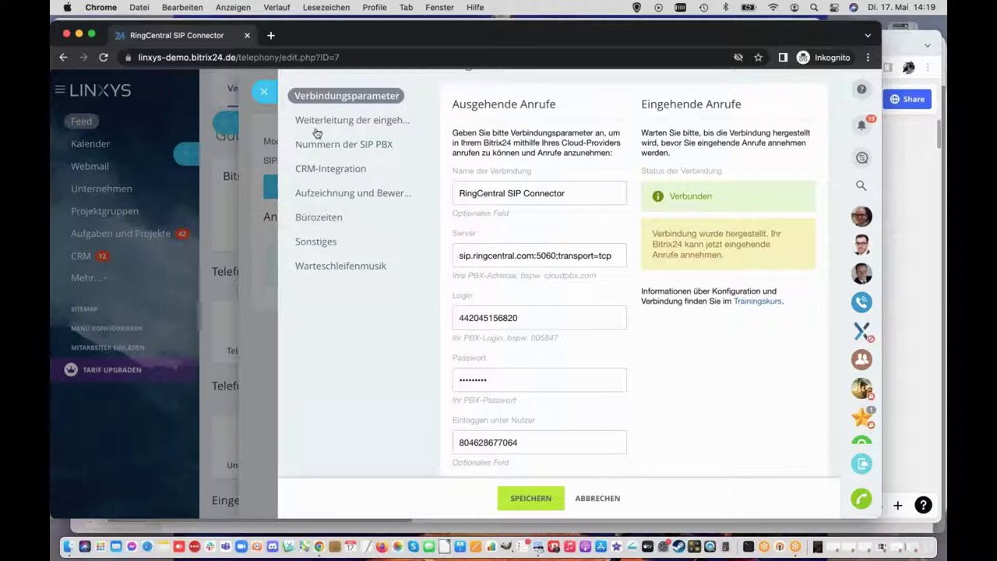
Step: In the incoming call forwarding settings, enable sending calls to the CRM responsible person and view the choices for unanswered calls
left_click(373, 136)
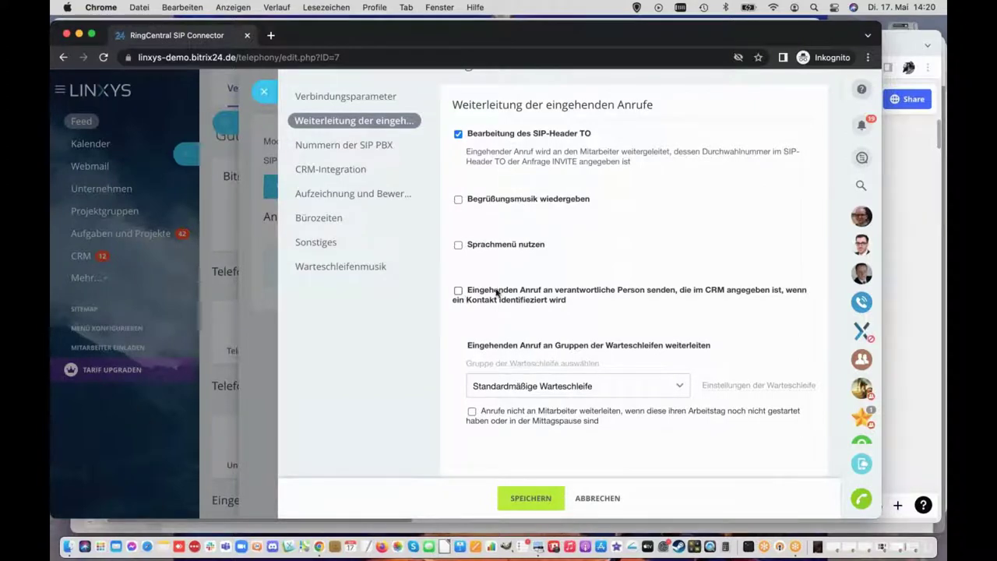
left_click(459, 290)
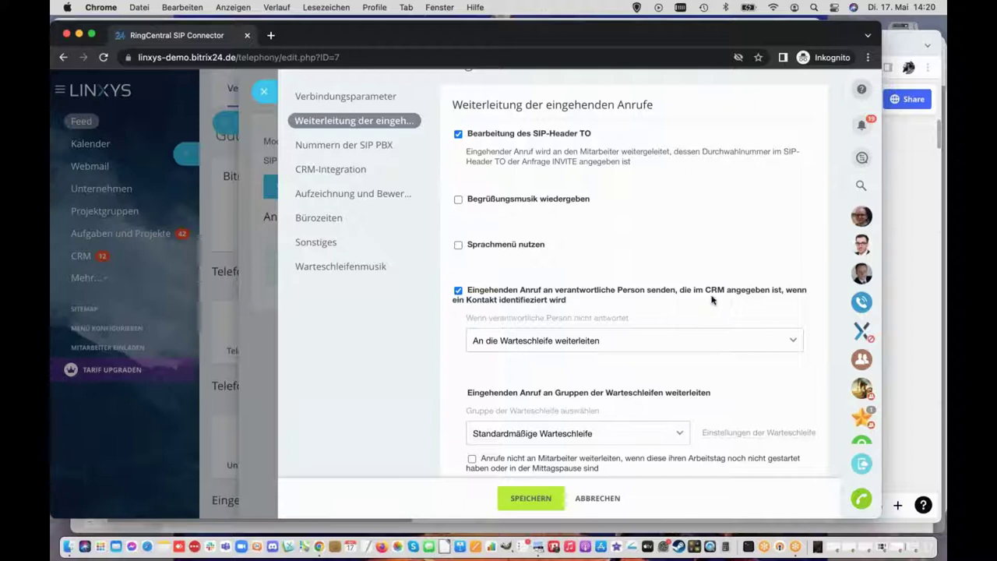
left_click(632, 342)
left_click(644, 312)
left_click(610, 344)
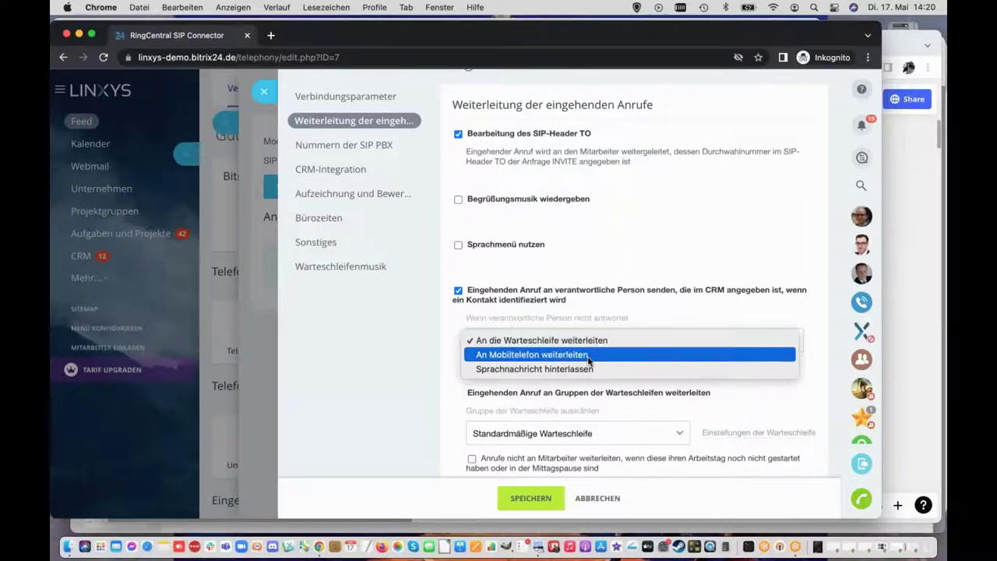
left_click(421, 368)
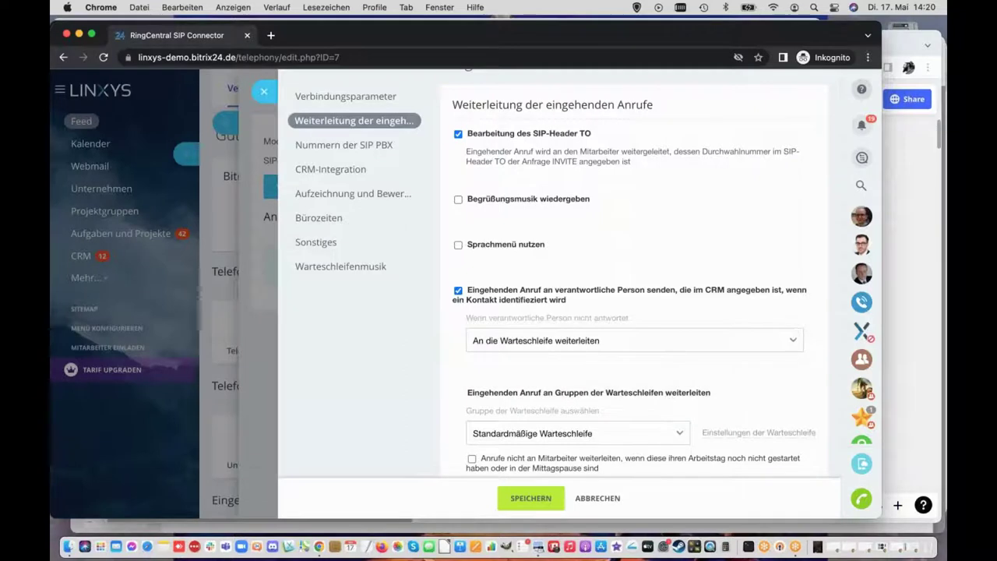
Step: View the queue group choices and the default queue's settings, including the ring signal options, and close the queue settings without saving
scroll(545, 386, "down", 2)
left_click(518, 386)
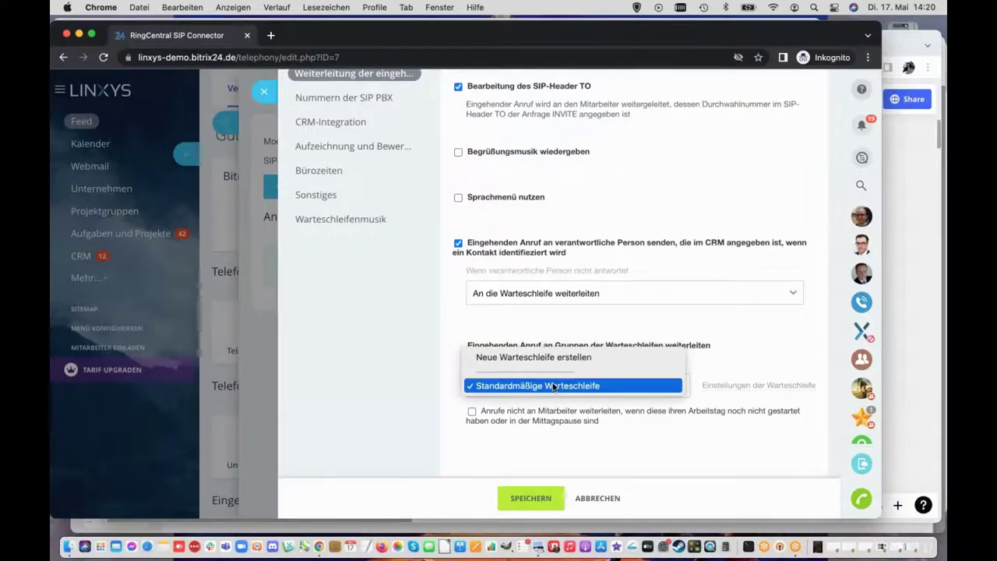
left_click(724, 406)
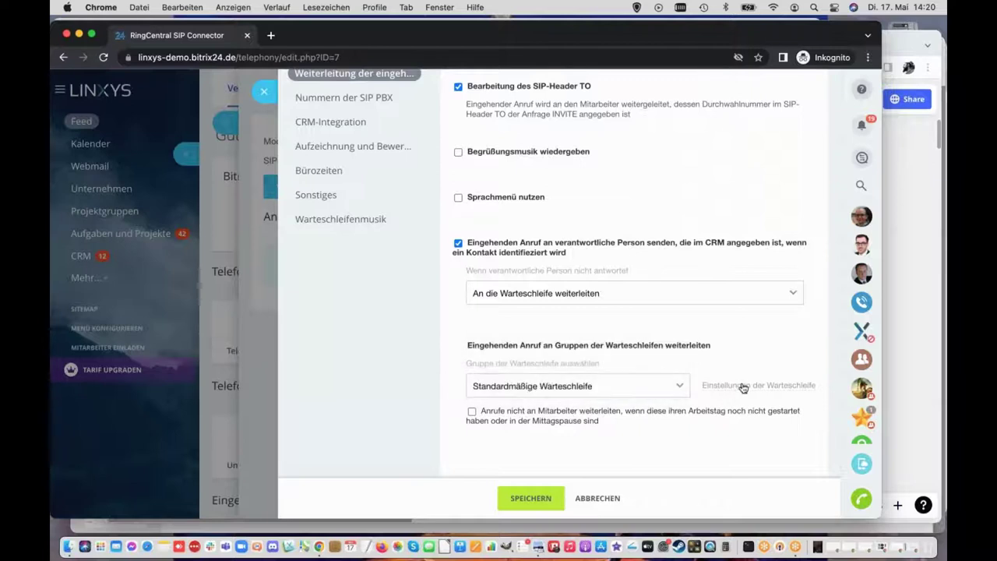
left_click(744, 387)
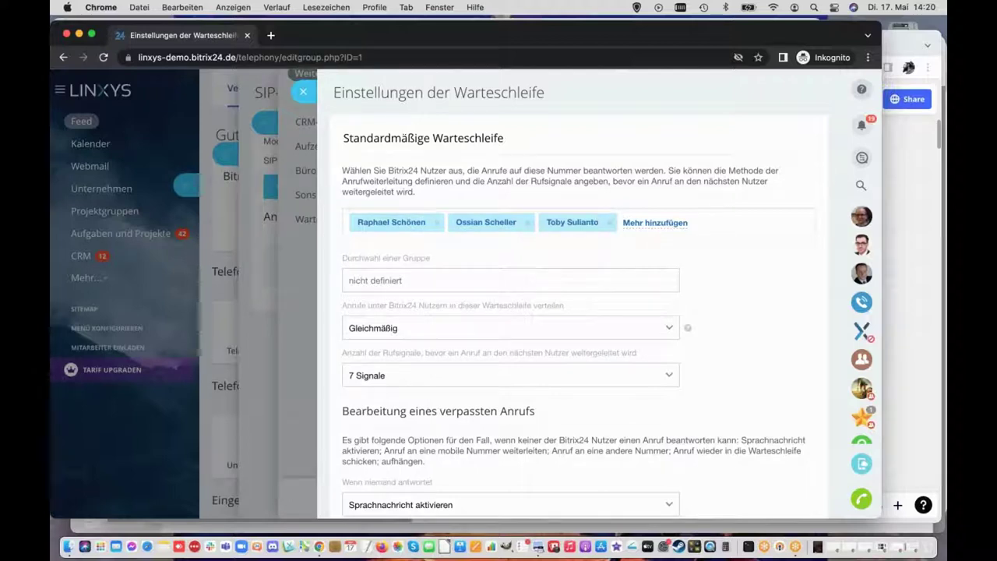
scroll(658, 230, "down", 3)
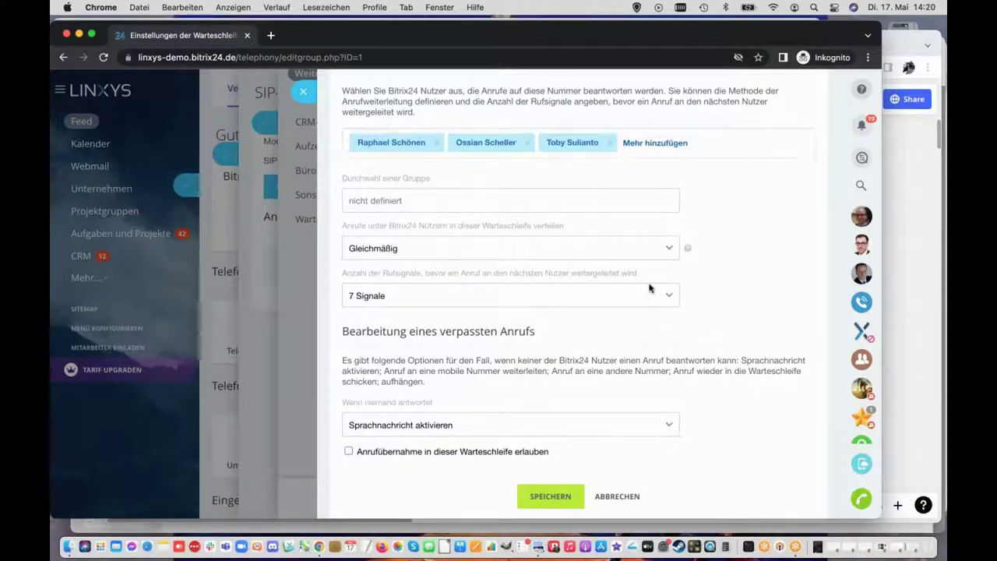
left_click(405, 296)
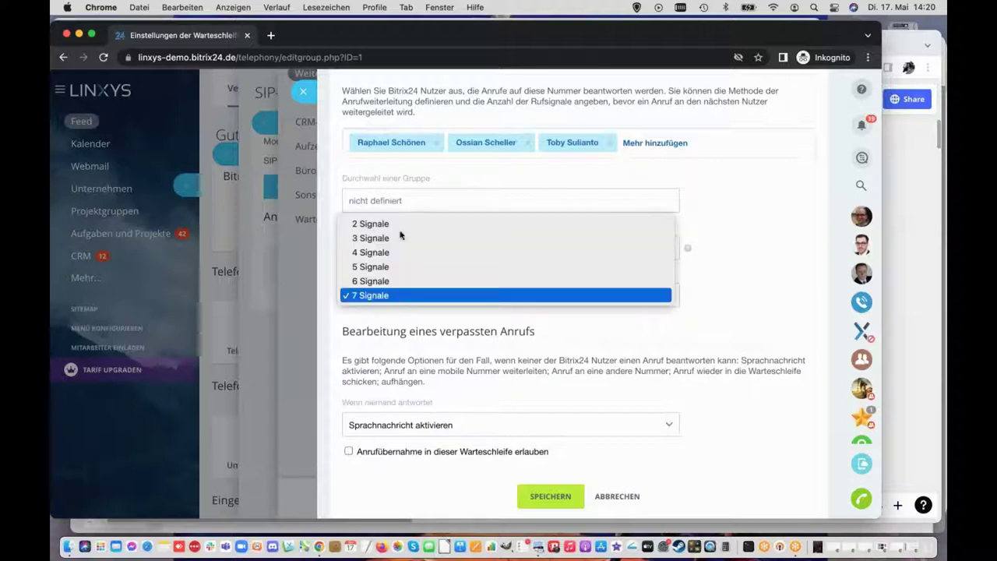
left_click(387, 118)
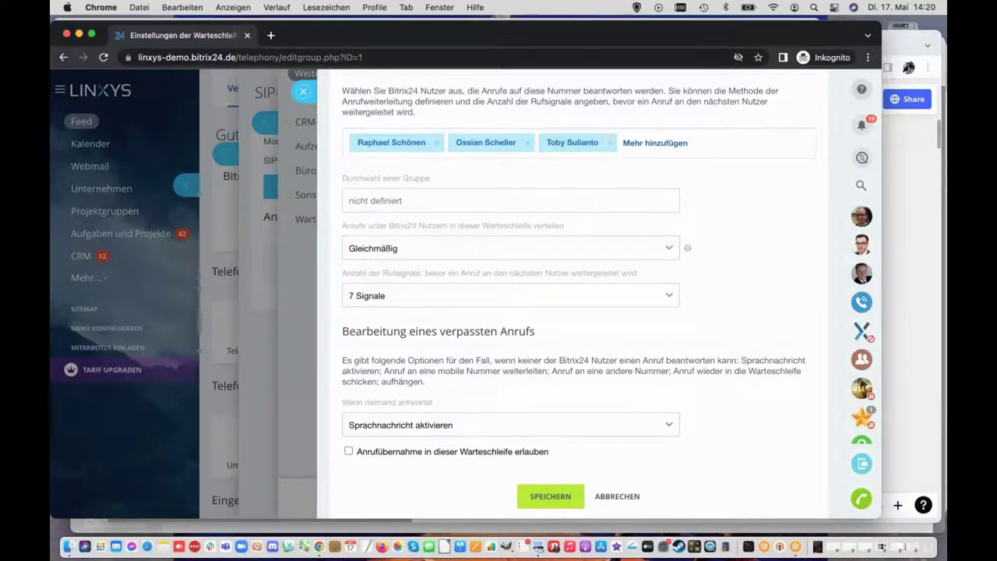
left_click(305, 100)
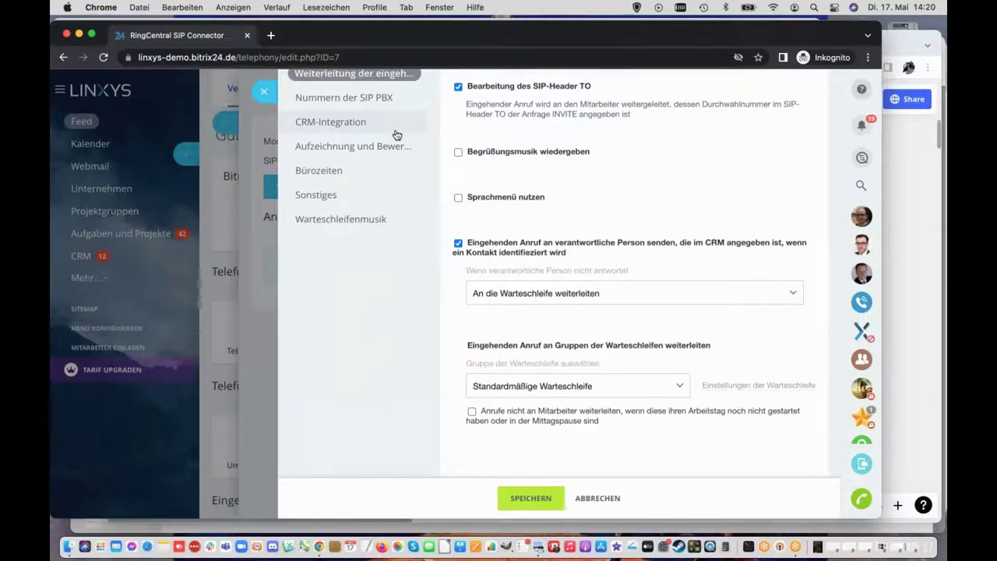
Step: In the SIP PBX number settings, temporarily enable taking the destination number from the SIP header to view its options
scroll(393, 148, "up", 2)
left_click(390, 162)
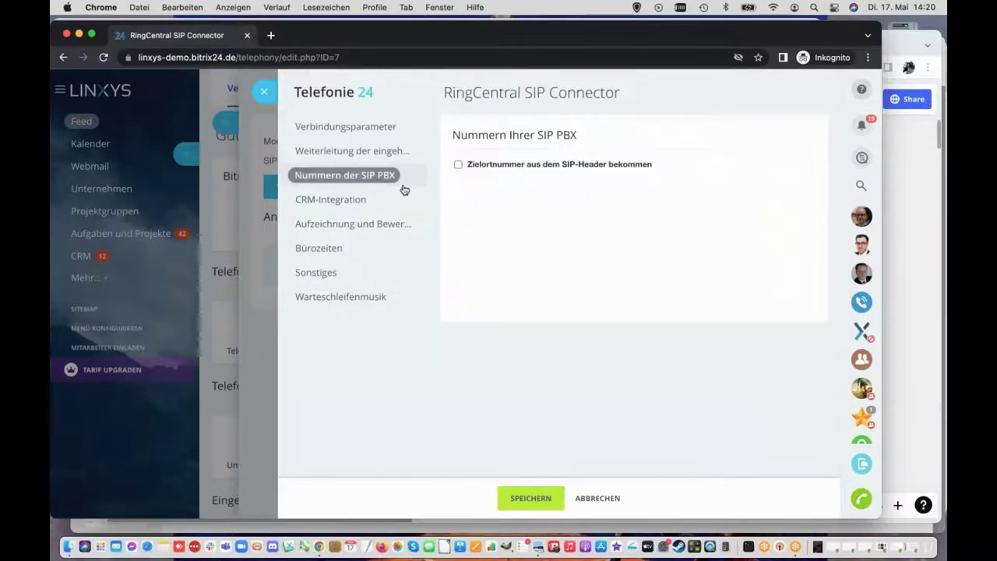
left_click(458, 165)
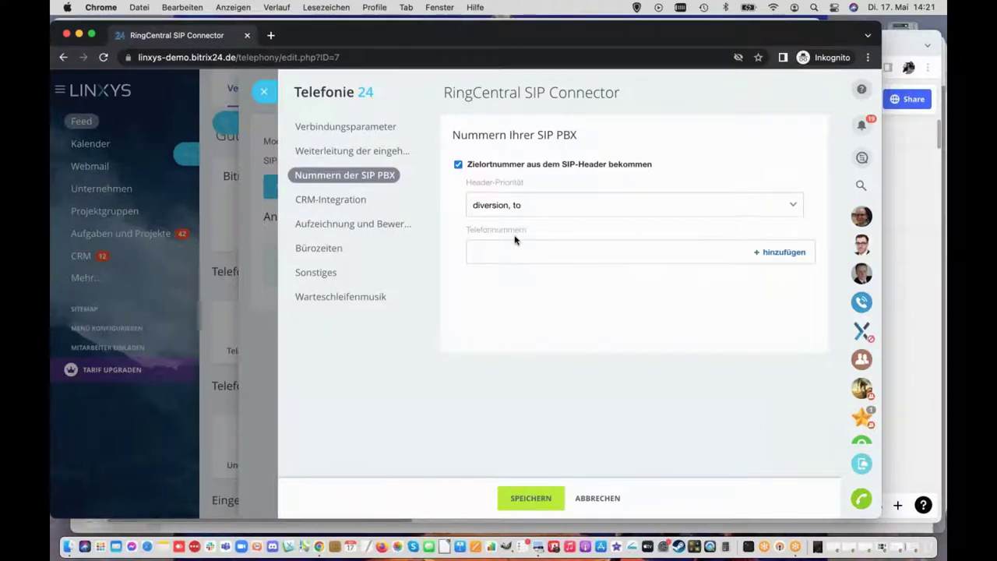
left_click(458, 165)
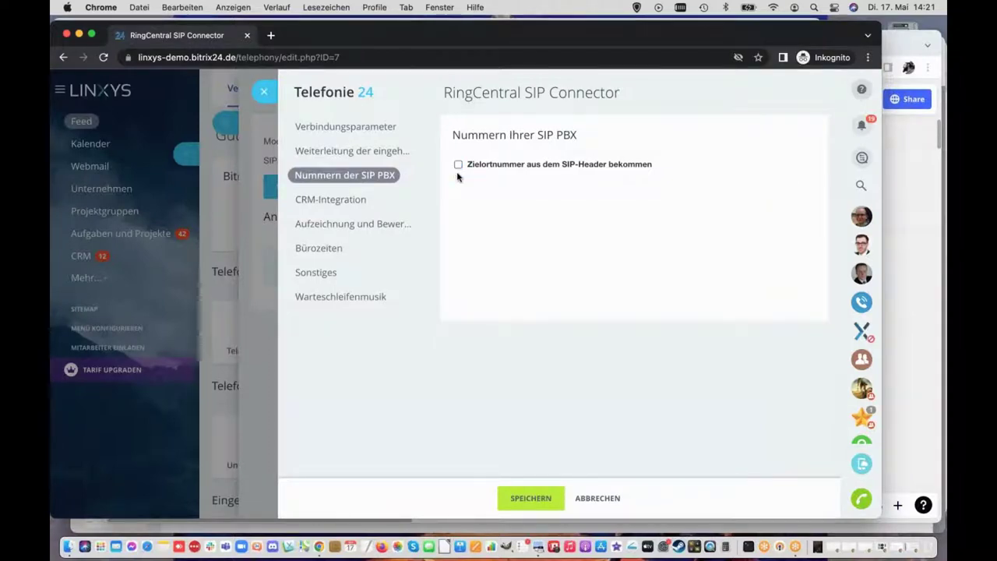
Step: Examine the CRM integration settings, including the choices for handling numbers not registered in the CRM
left_click(391, 207)
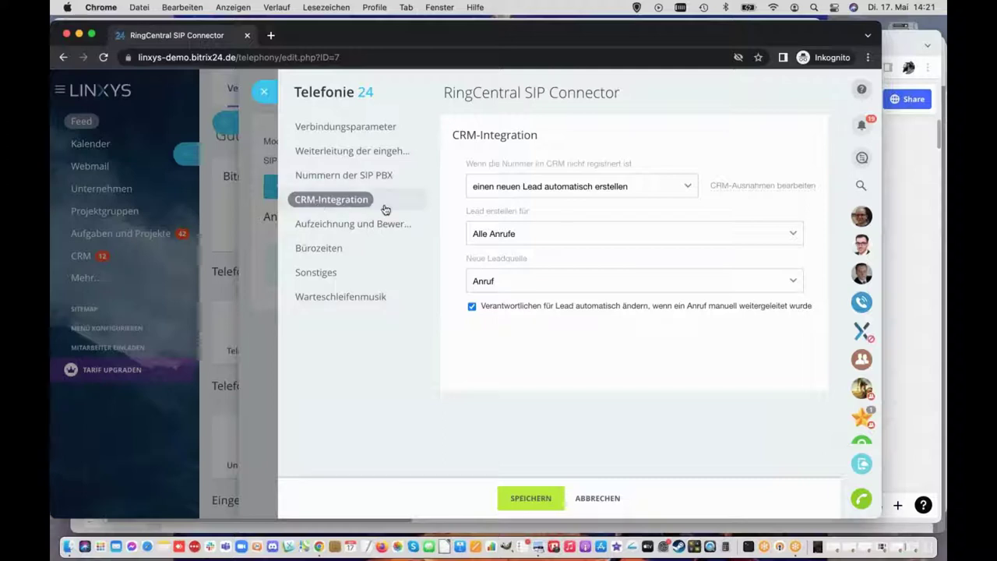
left_click_drag(465, 164, 637, 162)
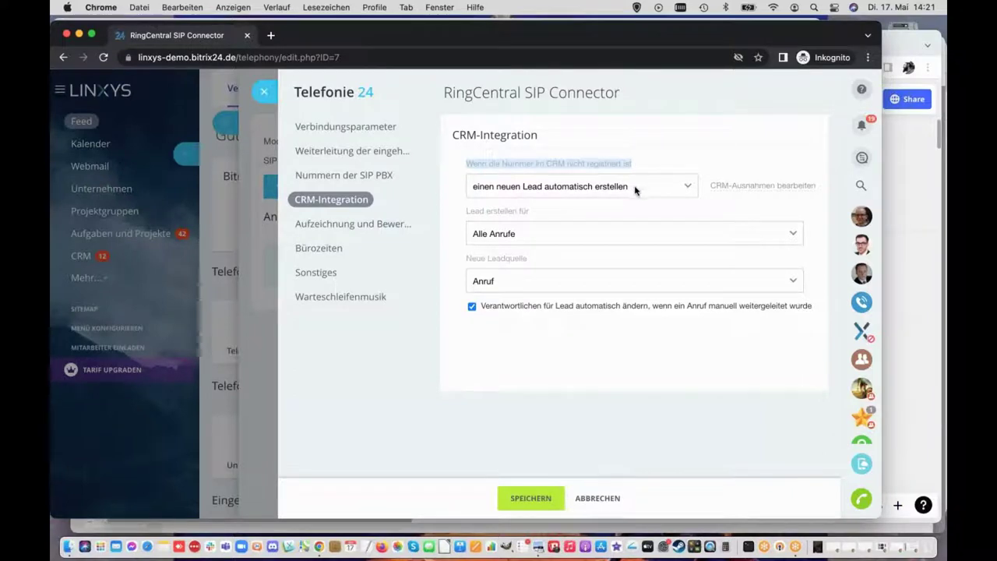
left_click(635, 187)
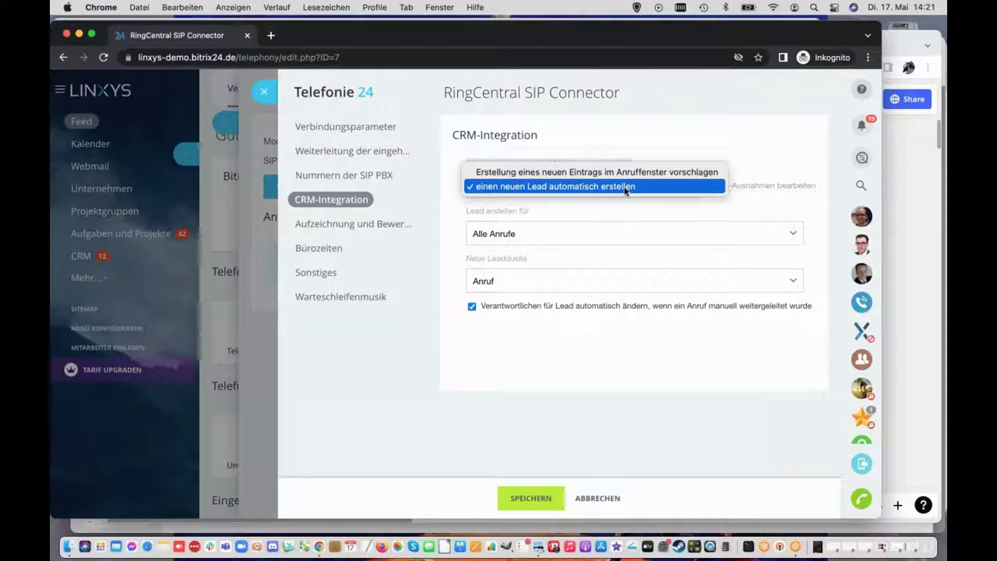
left_click(475, 245)
left_click(499, 234)
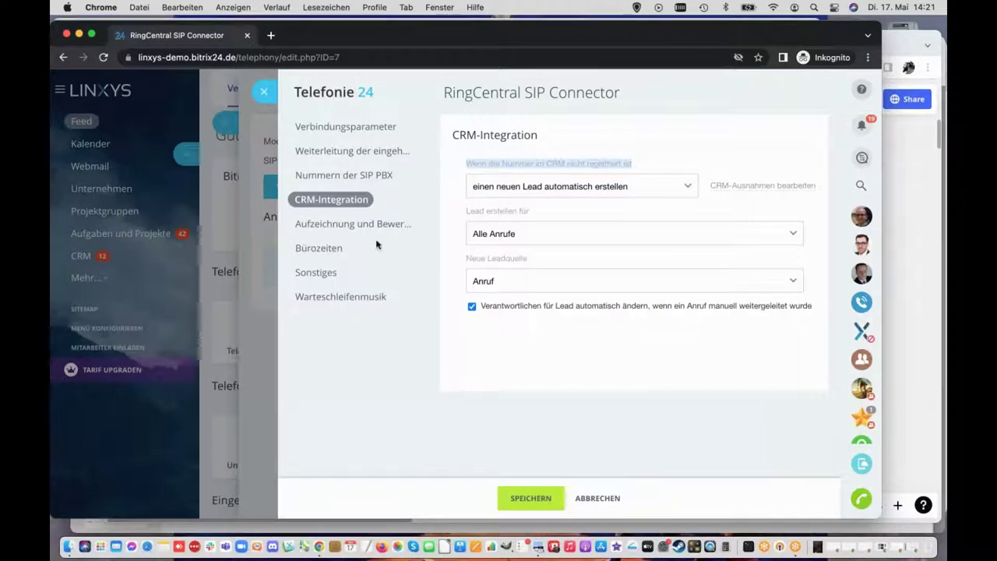
Step: In the recording and rating settings, temporarily enable call recording and service quality rating to view their options
left_click(310, 226)
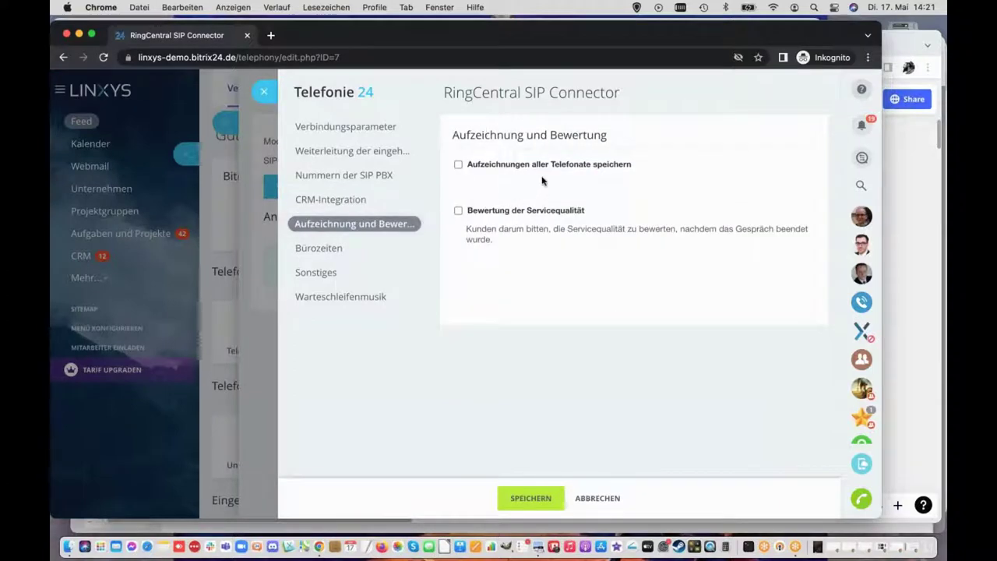
left_click(459, 166)
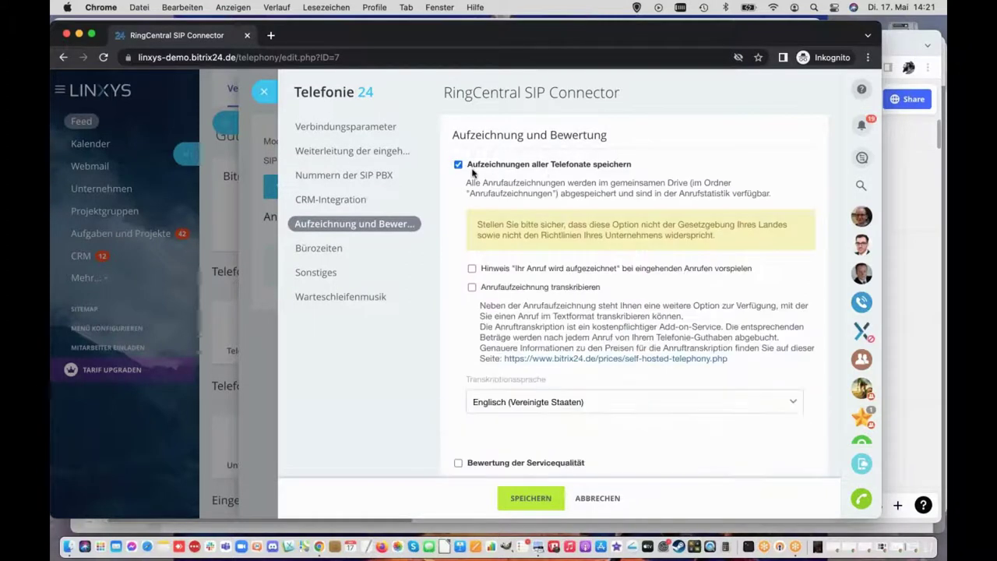
left_click(458, 165)
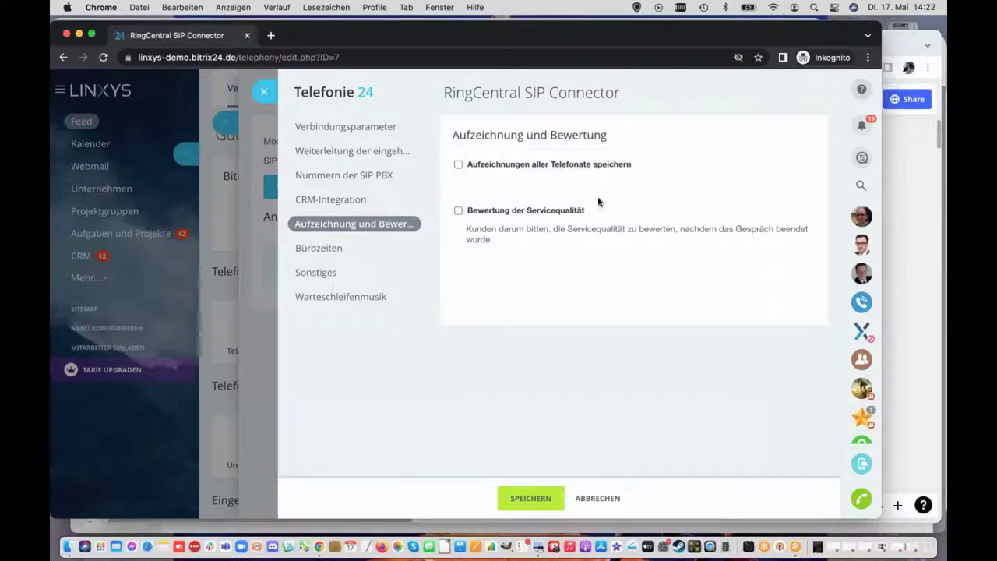
left_click(459, 211)
left_click(459, 211)
Step: Enable working hours for the number in the office hours settings and look through the weekend, holiday and after-hours call options
left_click(388, 249)
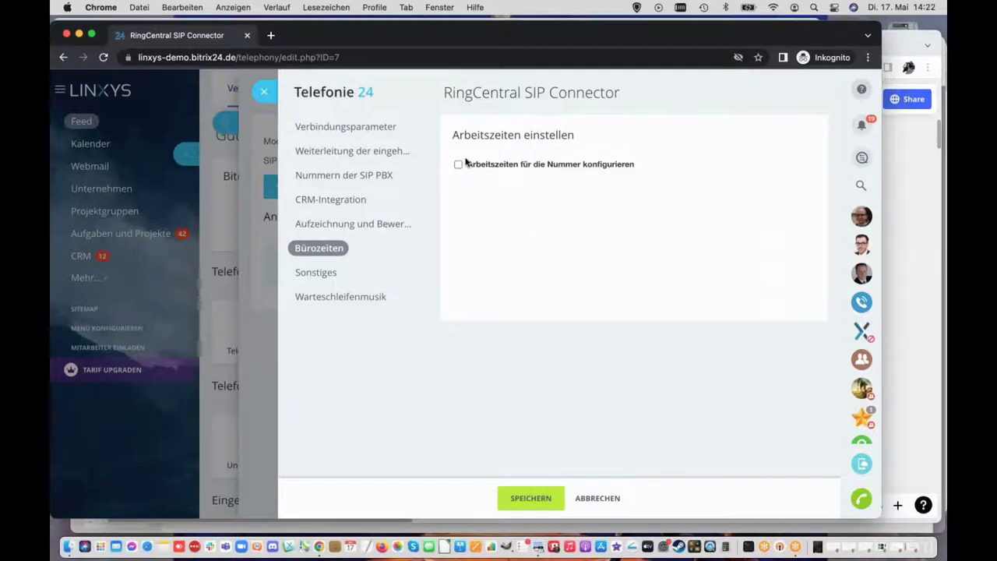
left_click(466, 165)
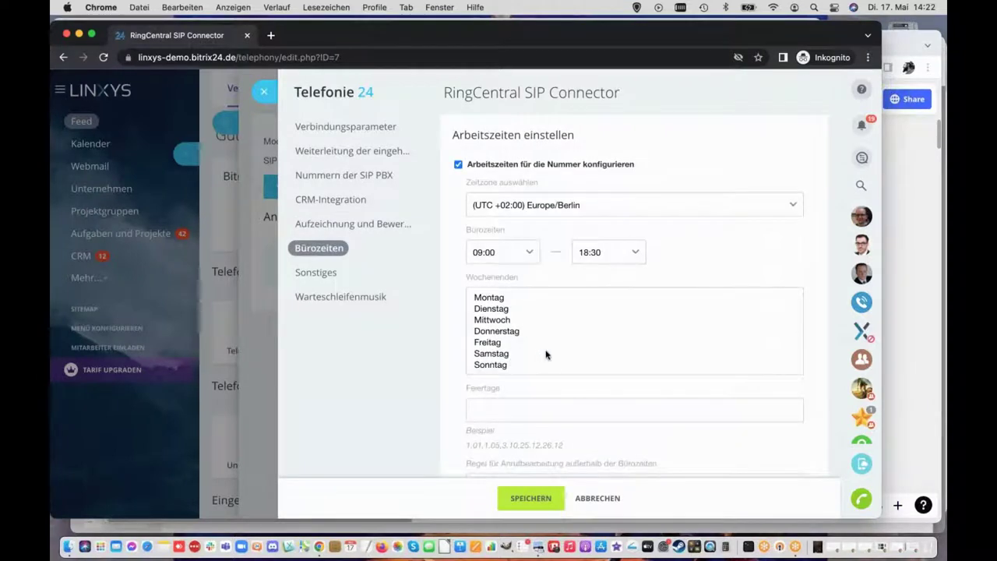
scroll(545, 352, "down", 3)
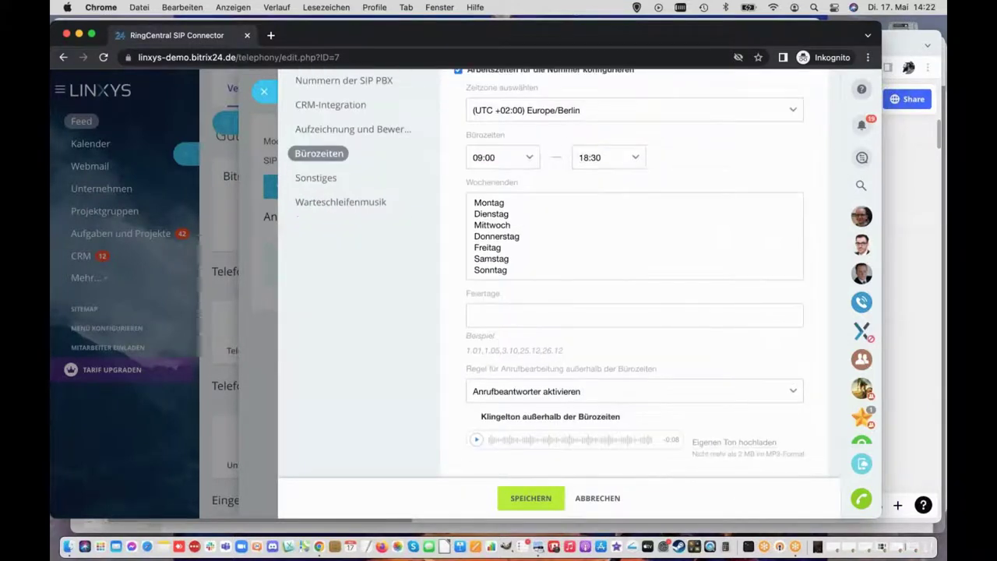
scroll(560, 351, "down", 2)
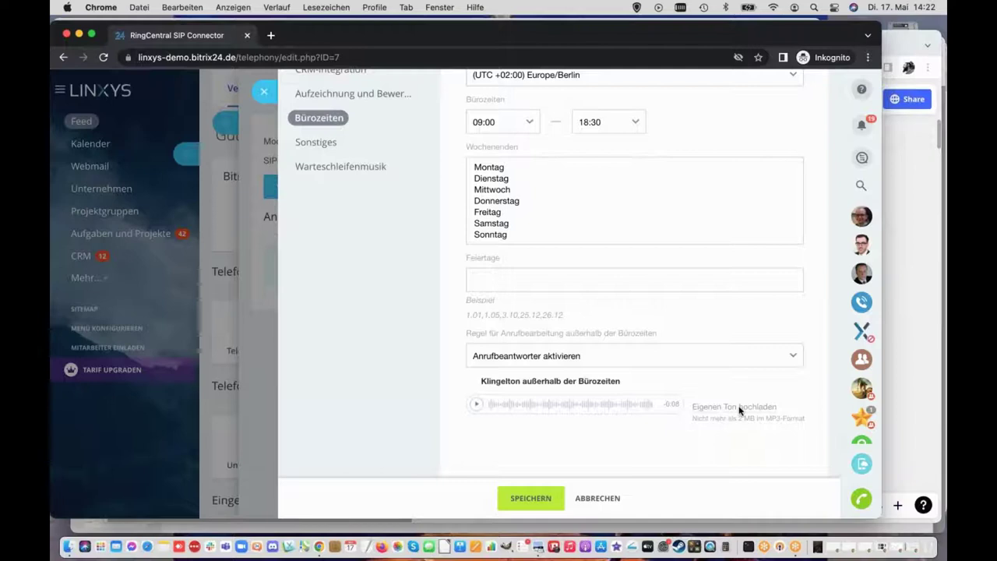
left_click(740, 407)
left_click(659, 393)
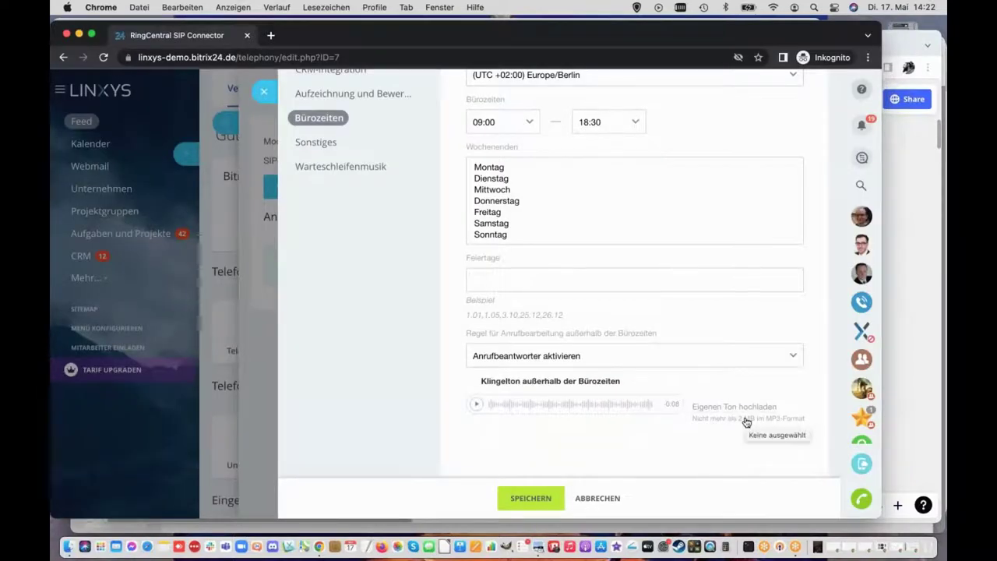
scroll(413, 294, "up", 2)
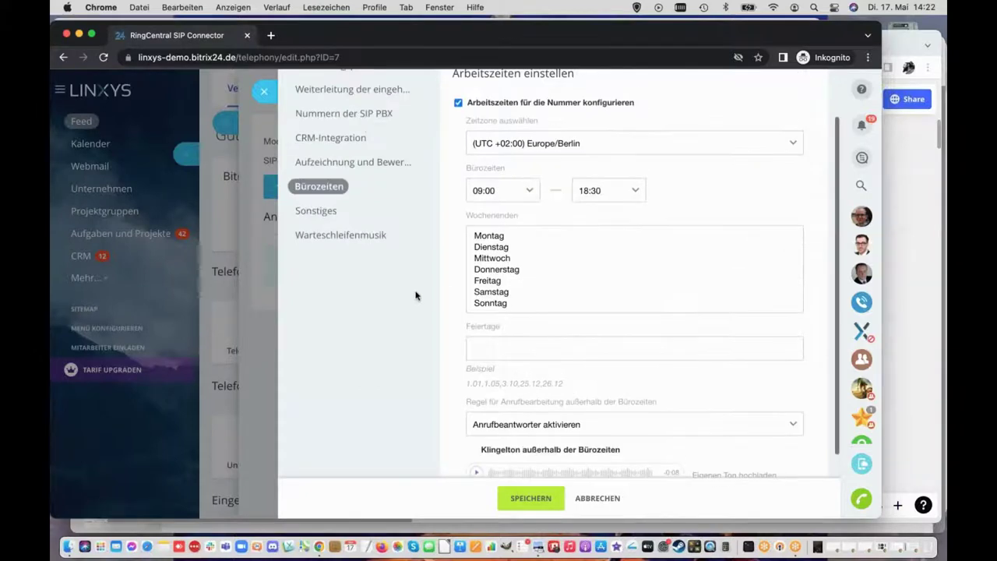
Step: Turn off the number's working hours and, in the miscellaneous settings, temporarily allow employees to select this number for outgoing calls
left_click(459, 103)
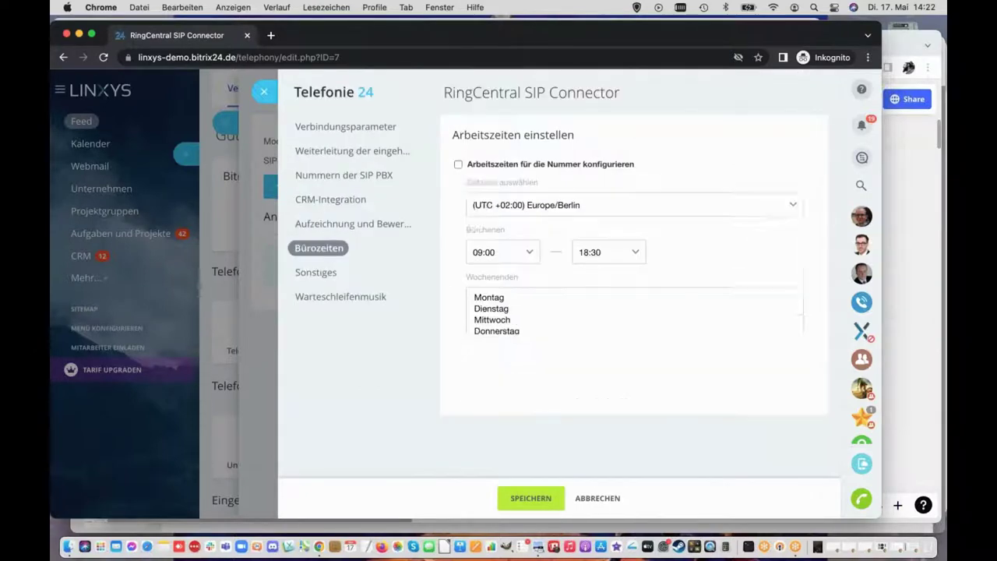
left_click(315, 272)
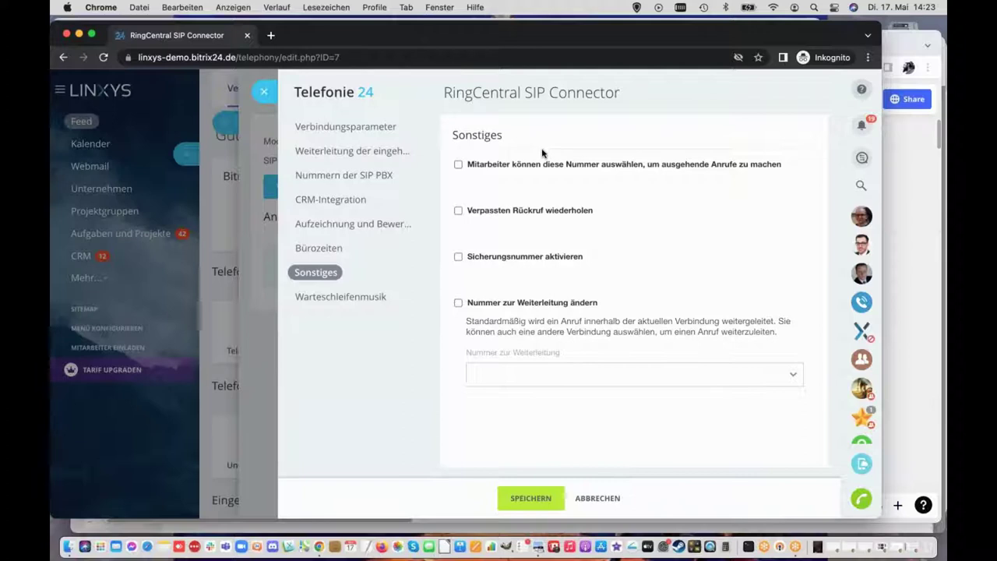
left_click(459, 165)
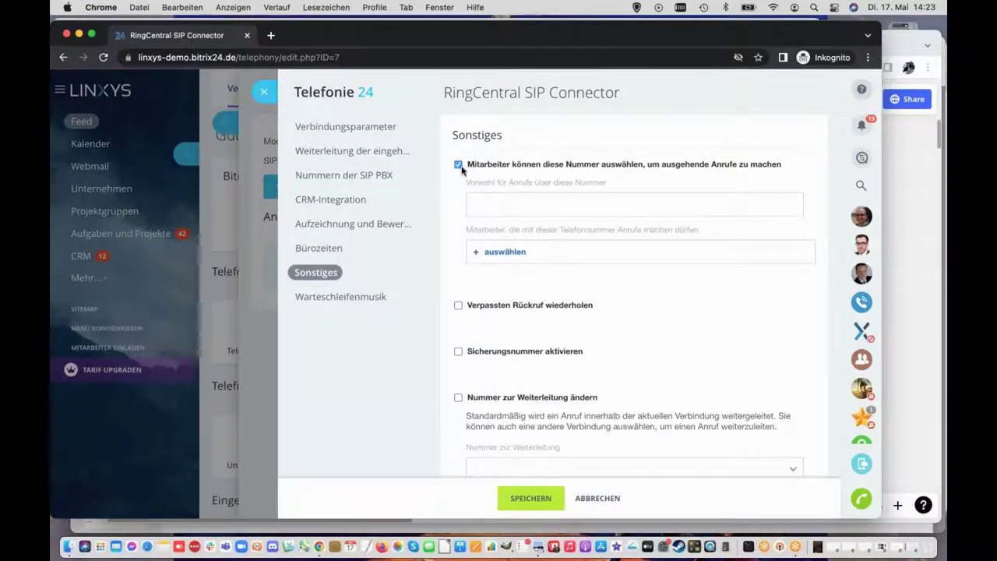
left_click(460, 166)
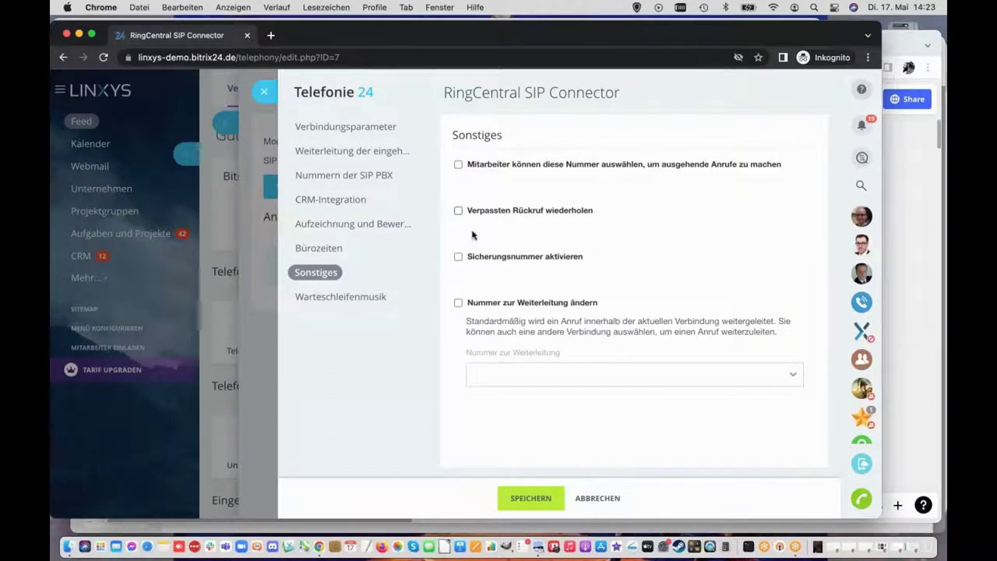
Step: Examine the hold music settings, including the language choices and the full list of additional call tones
left_click(327, 300)
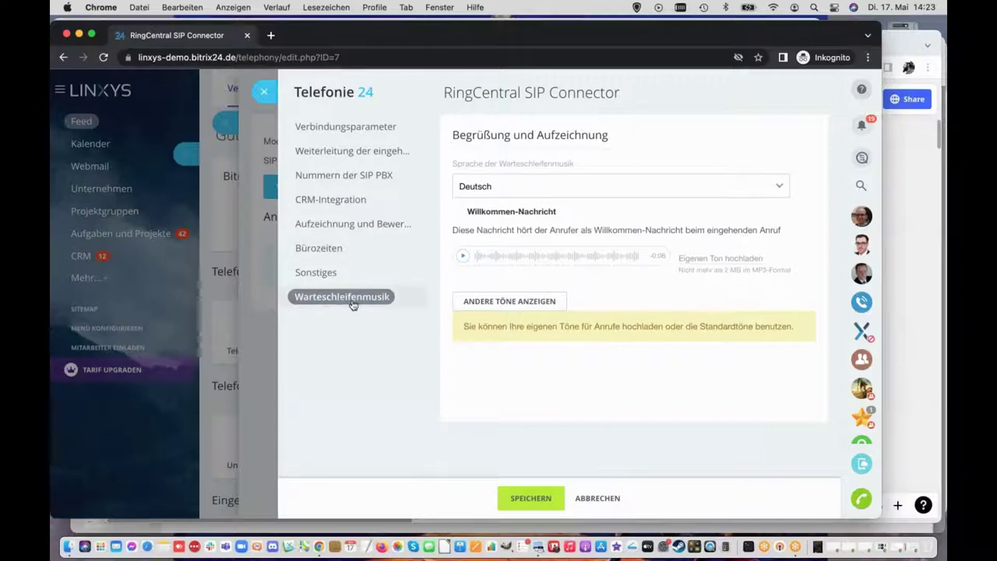
left_click(539, 187)
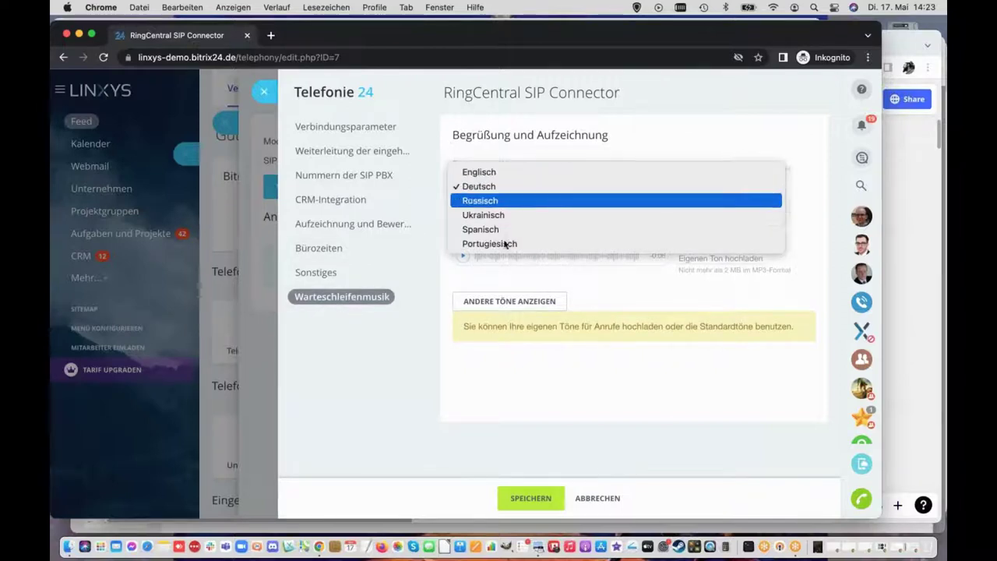
left_click(594, 186)
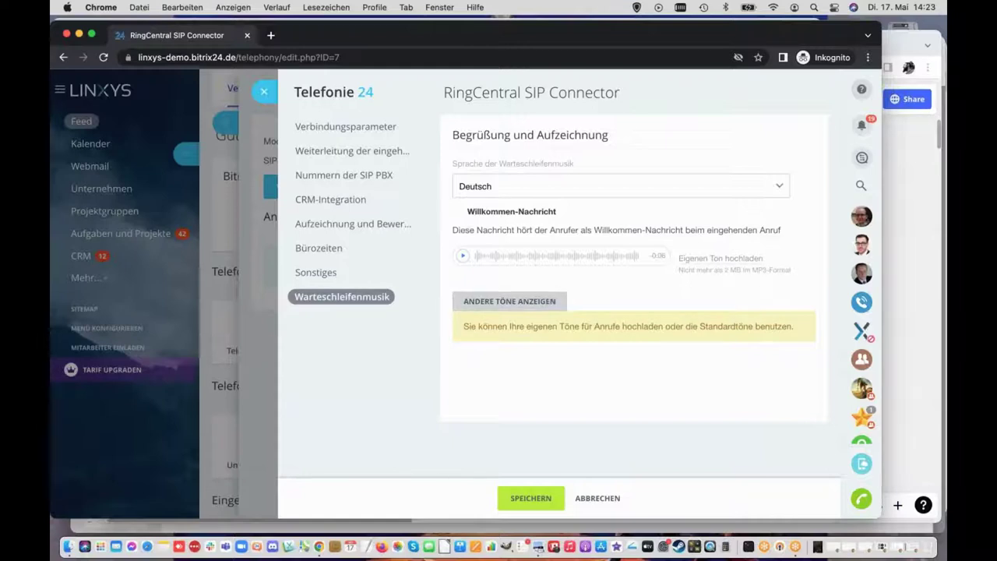
left_click(510, 301)
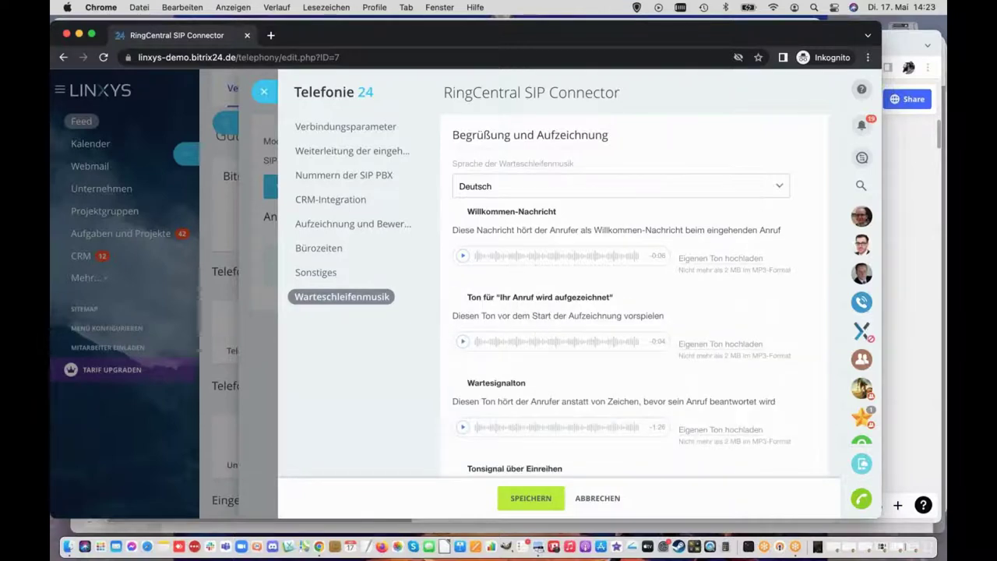
scroll(525, 329, "down", 5)
scroll(525, 329, "down", 3)
scroll(525, 329, "up", 10)
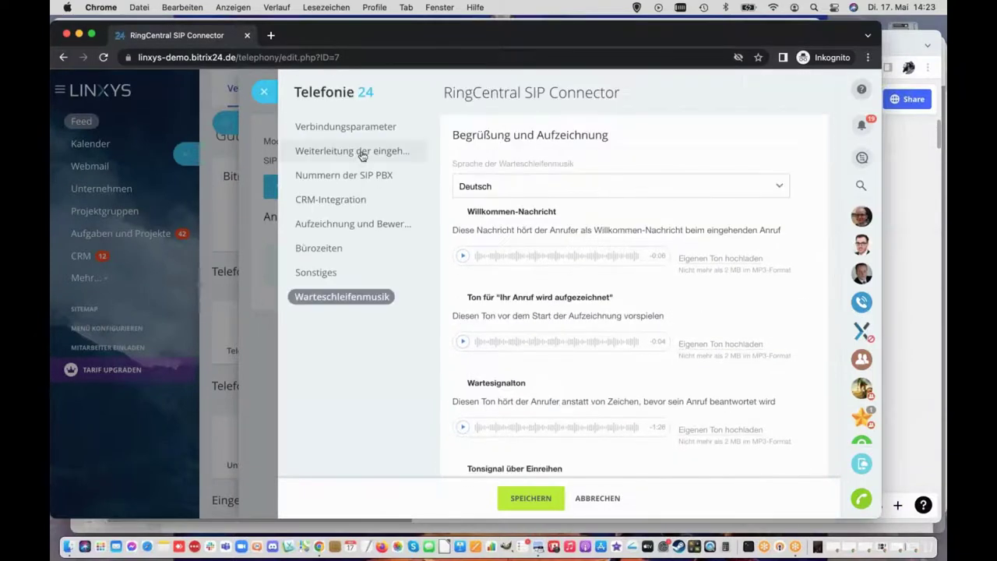
Step: View the RingCentral SIP connector's connection parameters again, and close the connector and telephony pages to return to the feed
left_click(361, 130)
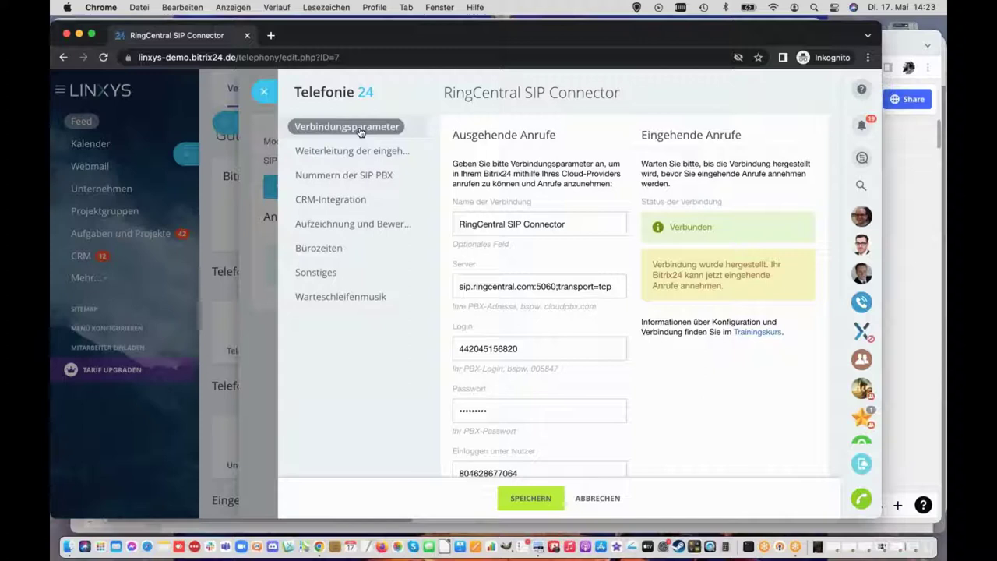
left_click(264, 91)
left_click(210, 95)
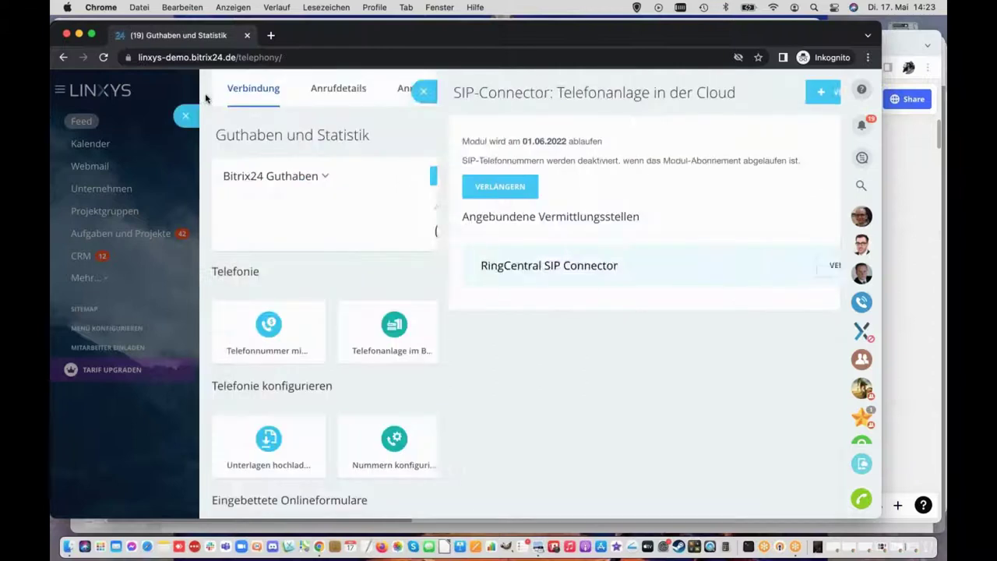
left_click(170, 154)
Step: Open the CRM in a separate browser tab and reopen the telephony page from the "telefonie" search in the original tab
right_click(81, 256)
left_click(125, 263)
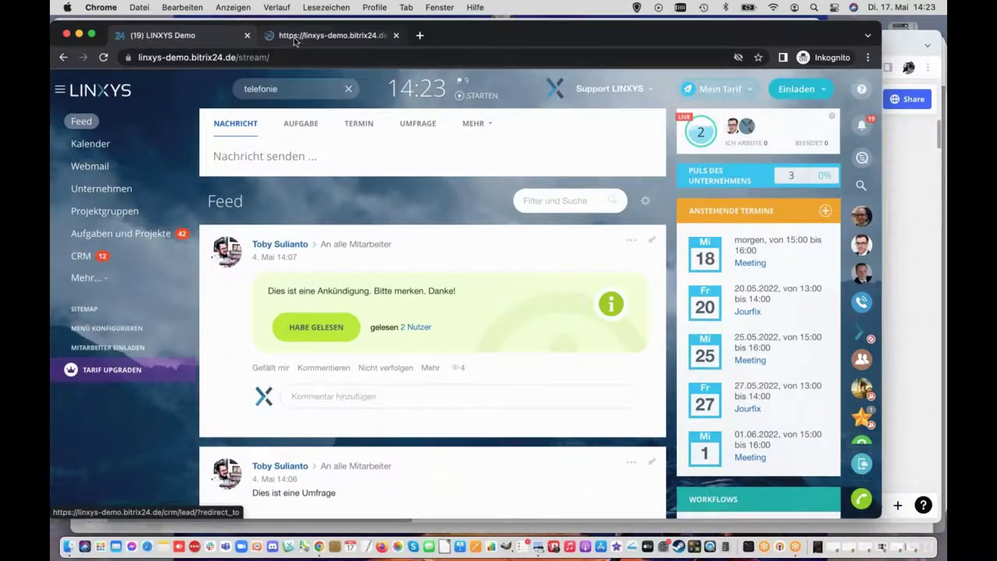
left_click(292, 92)
left_click(294, 158)
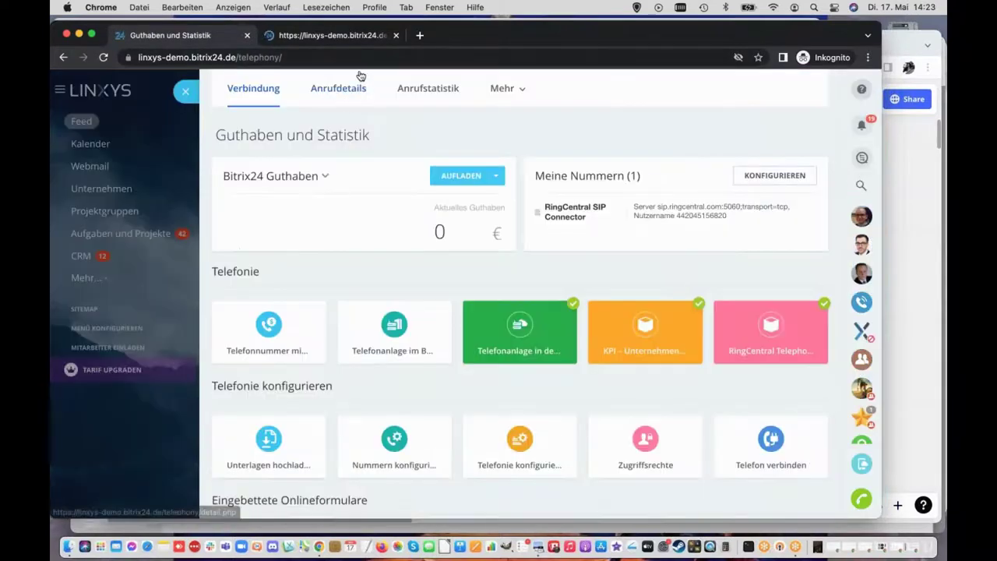
Step: Open the first customer contact in the CRM contact list and review the calls logged in its timeline
left_click(334, 36)
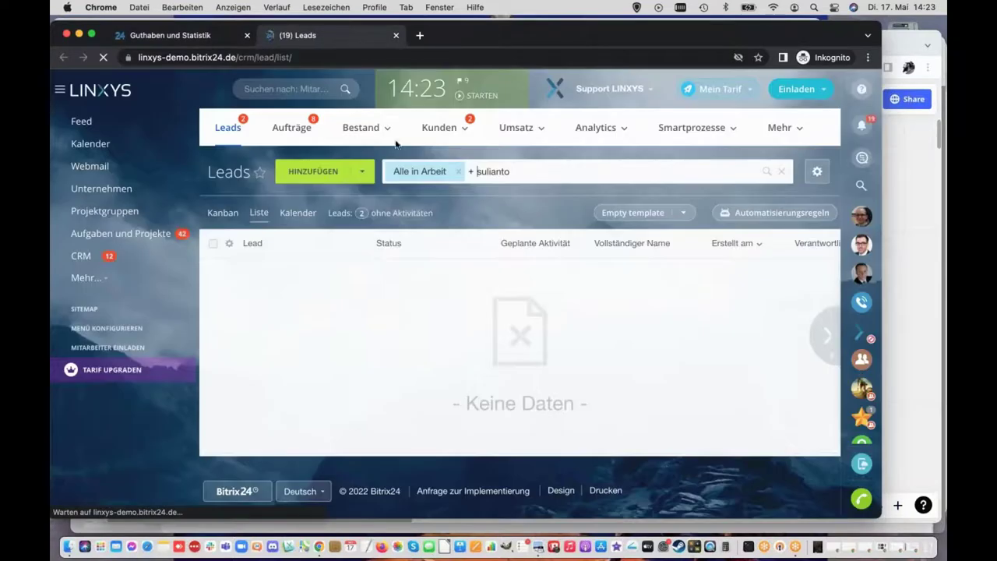
mouse_move(457, 130)
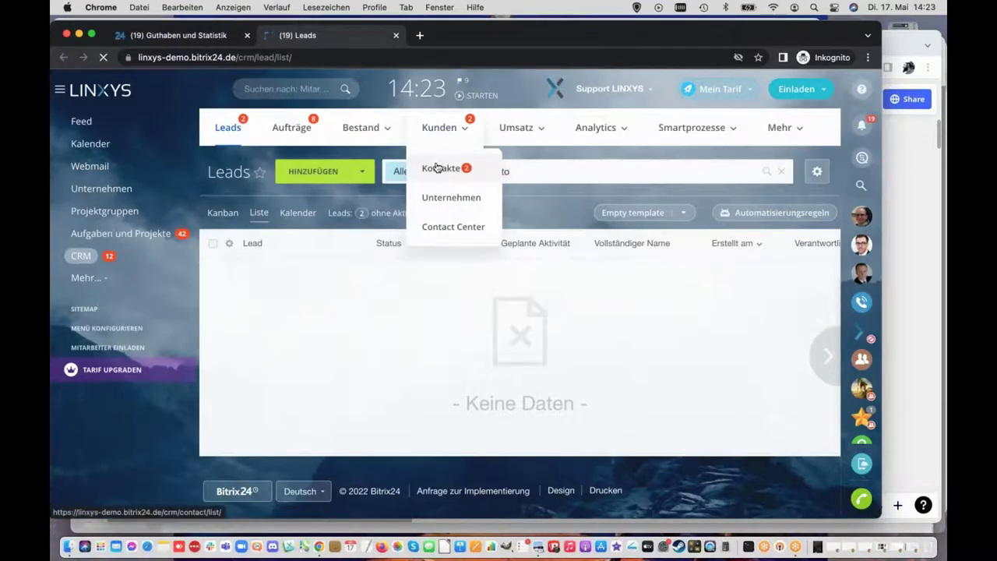
left_click(437, 168)
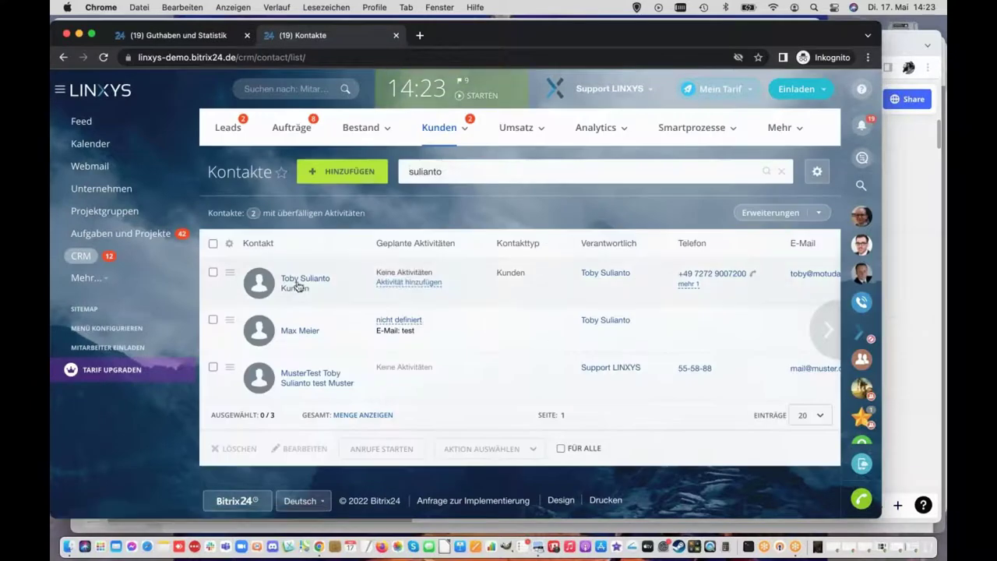
left_click(305, 278)
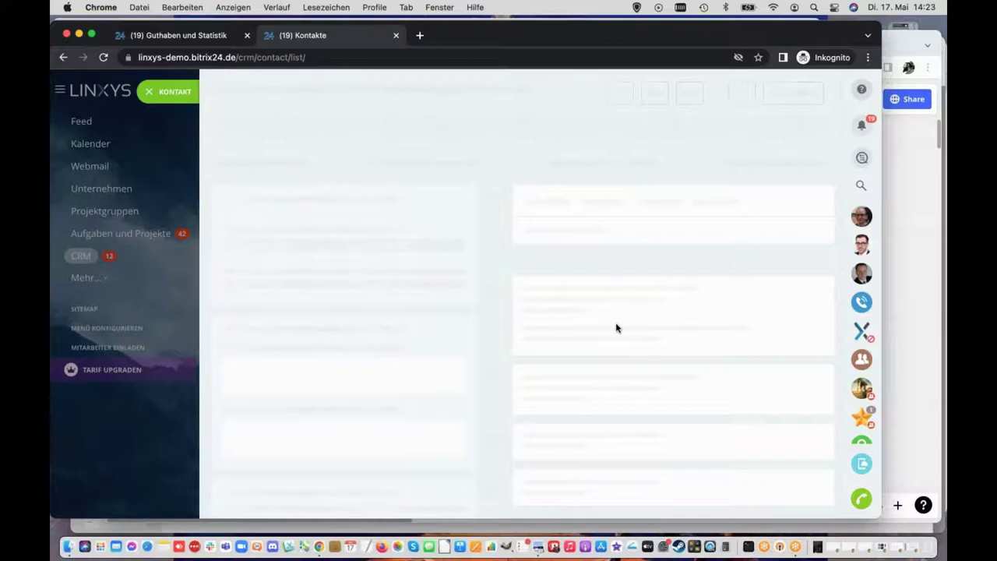
scroll(615, 327, "down", 10)
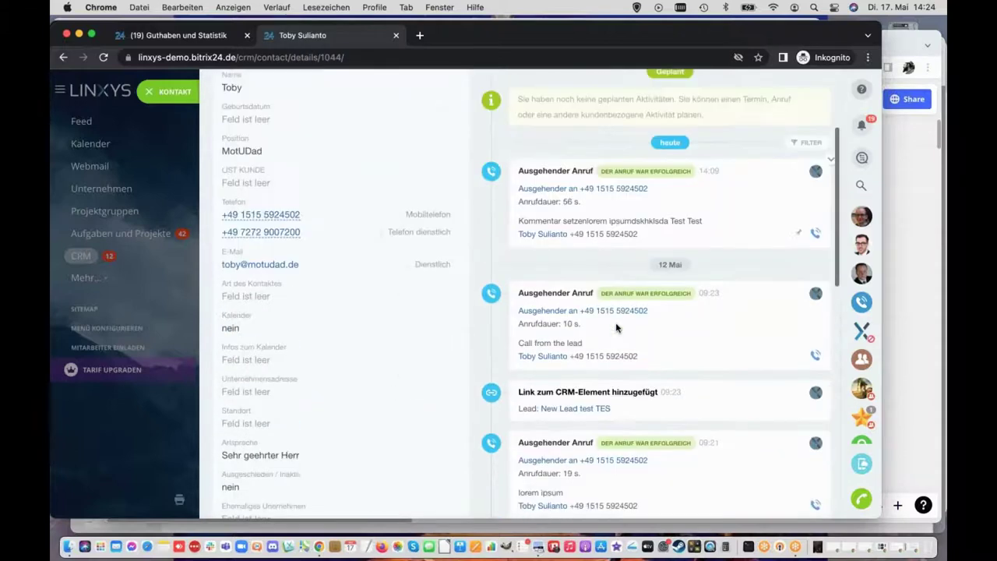
scroll(615, 328, "down", 8)
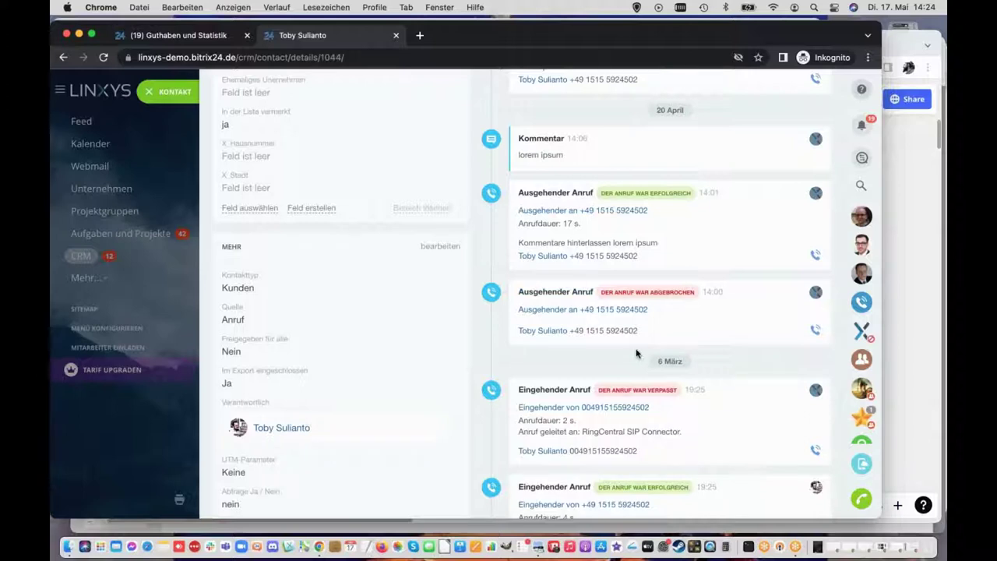
Step: Return to the telephony overview and open the list of telephony users from the telephony configuration options
left_click(194, 41)
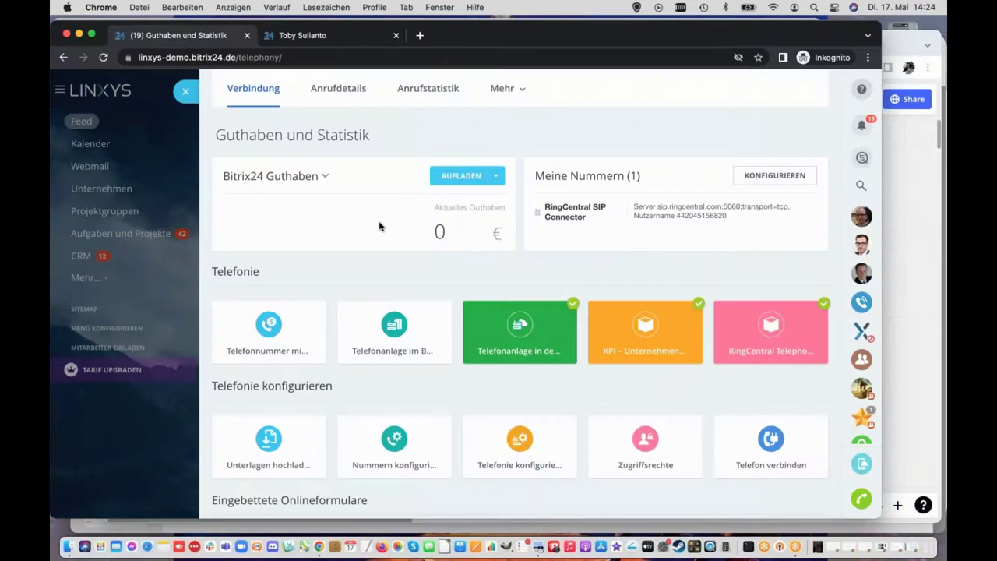
scroll(379, 226, "down", 2)
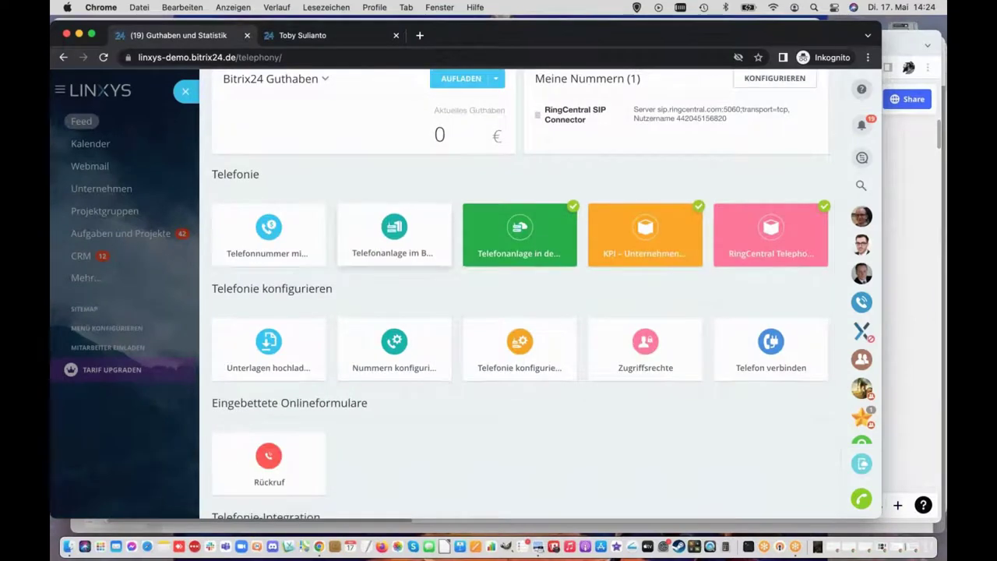
scroll(519, 296, "down", 1)
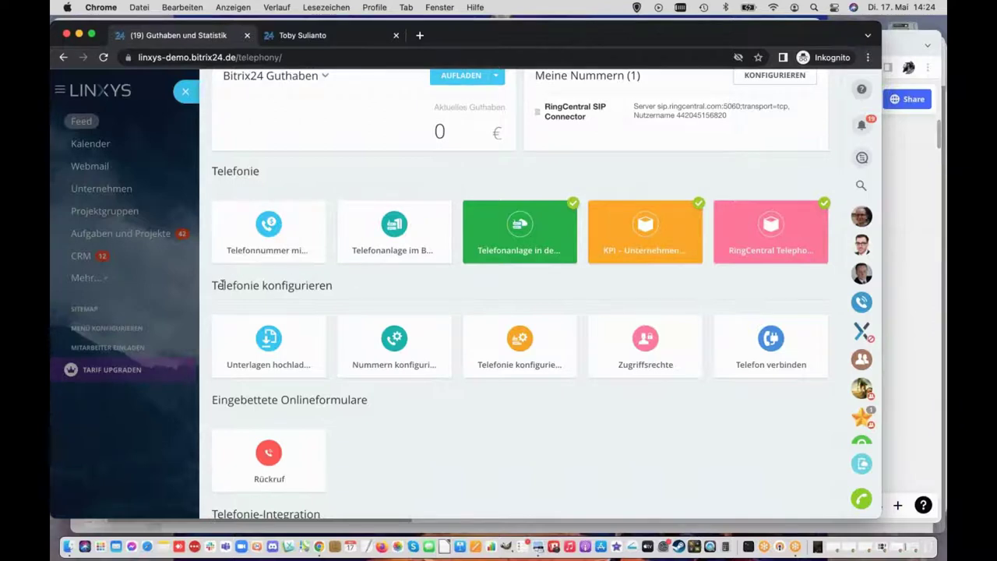
left_click_drag(213, 286, 347, 293)
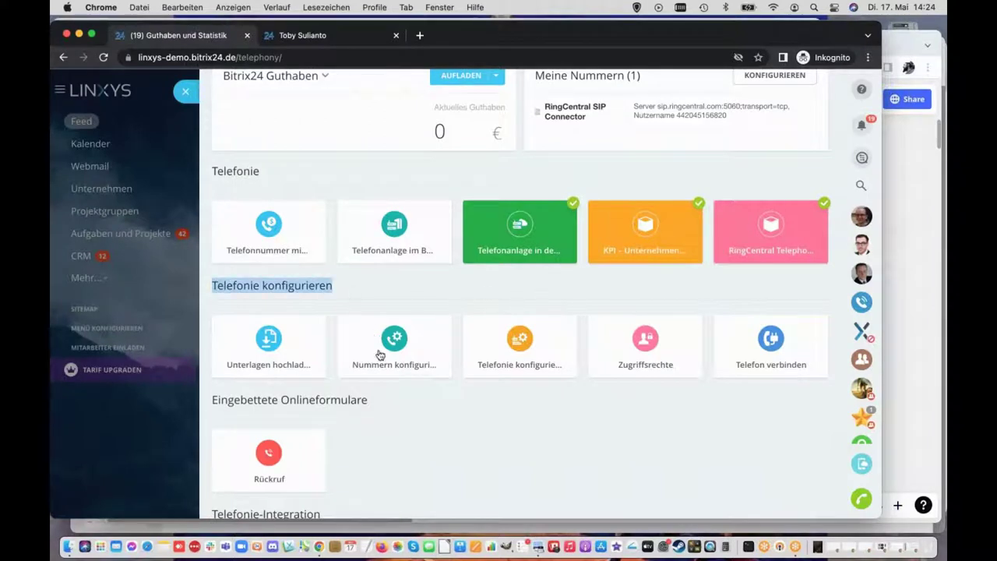
left_click(530, 351)
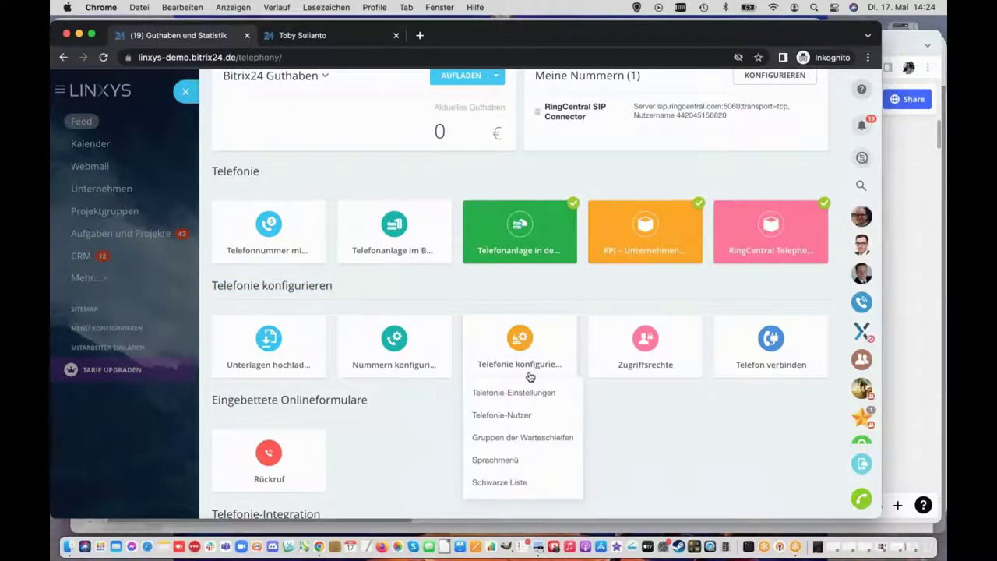
left_click(578, 417)
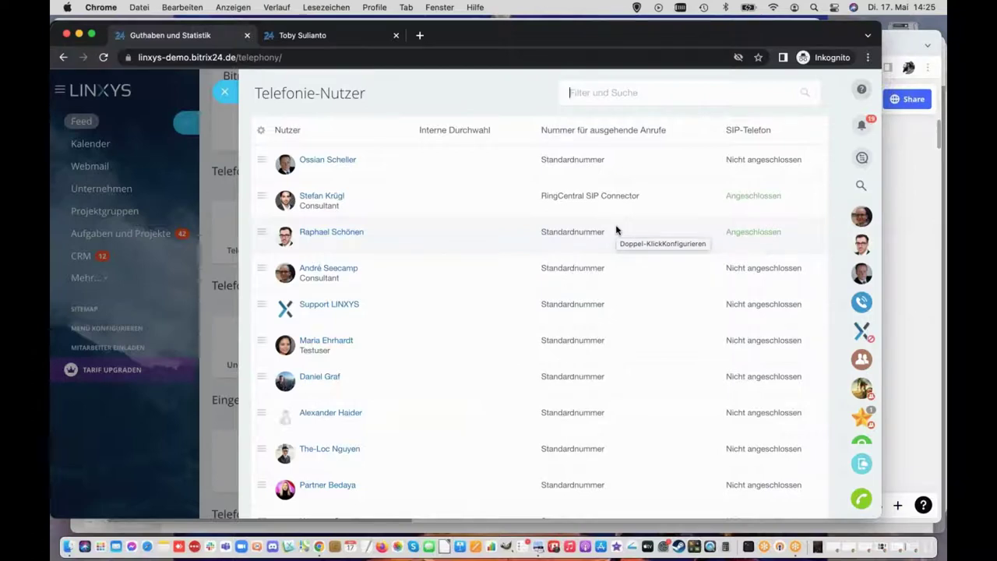
left_click(308, 36)
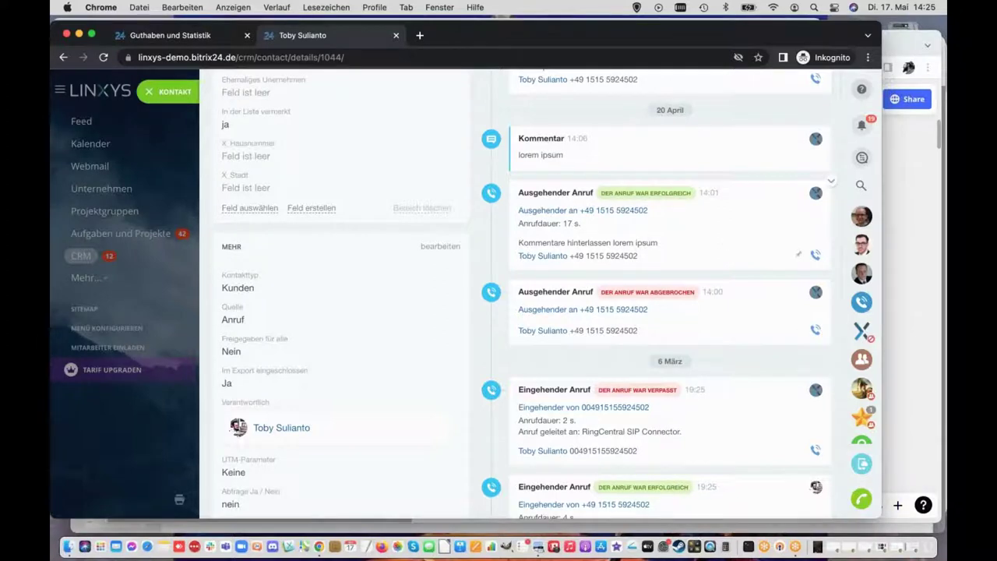
left_click(170, 35)
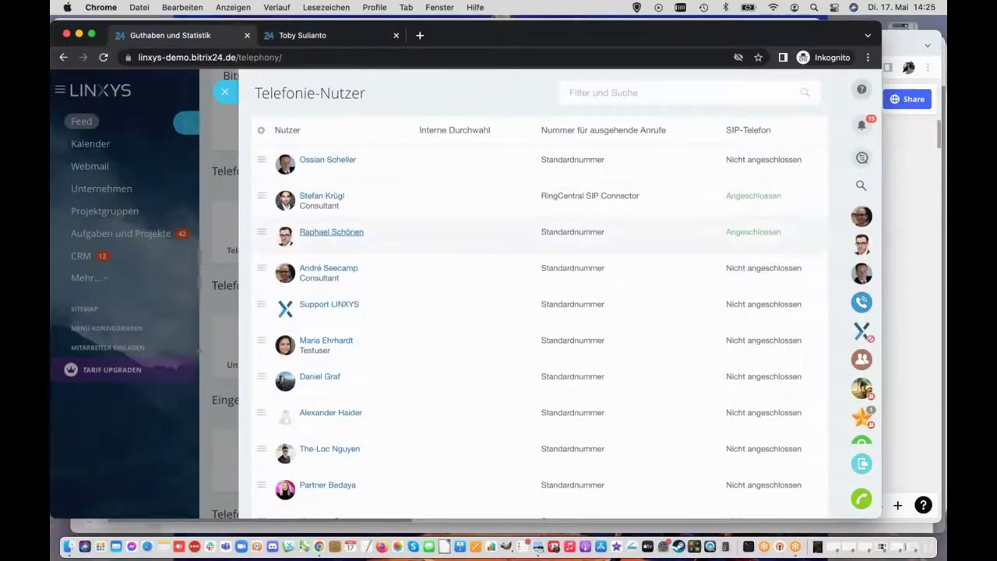
Step: In the first telephony user's configuration, set the outgoing number to RingCentral SIP Connector and the SIP phone to Angeschlossen
left_click(263, 161)
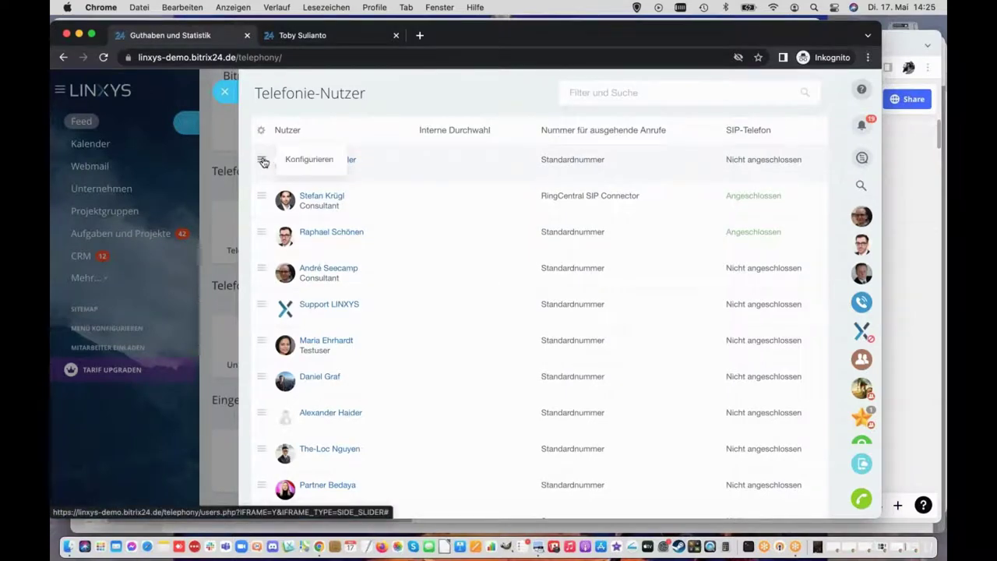
left_click(307, 160)
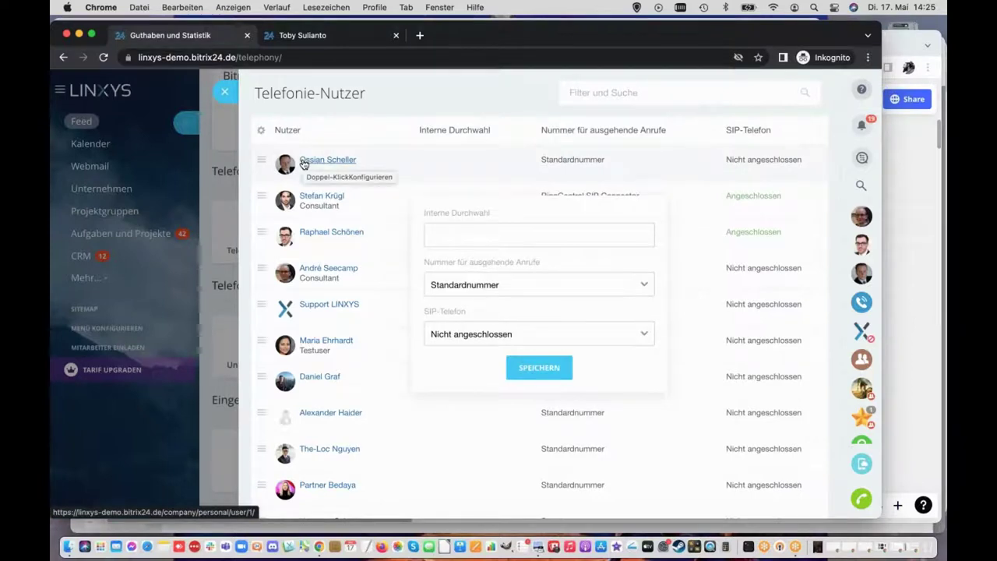
left_click(503, 288)
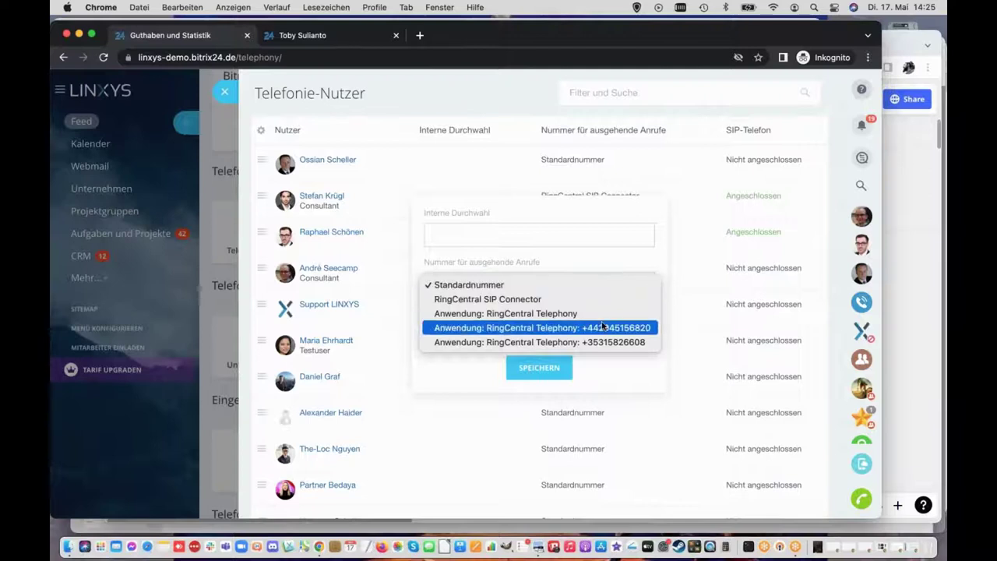
left_click(576, 299)
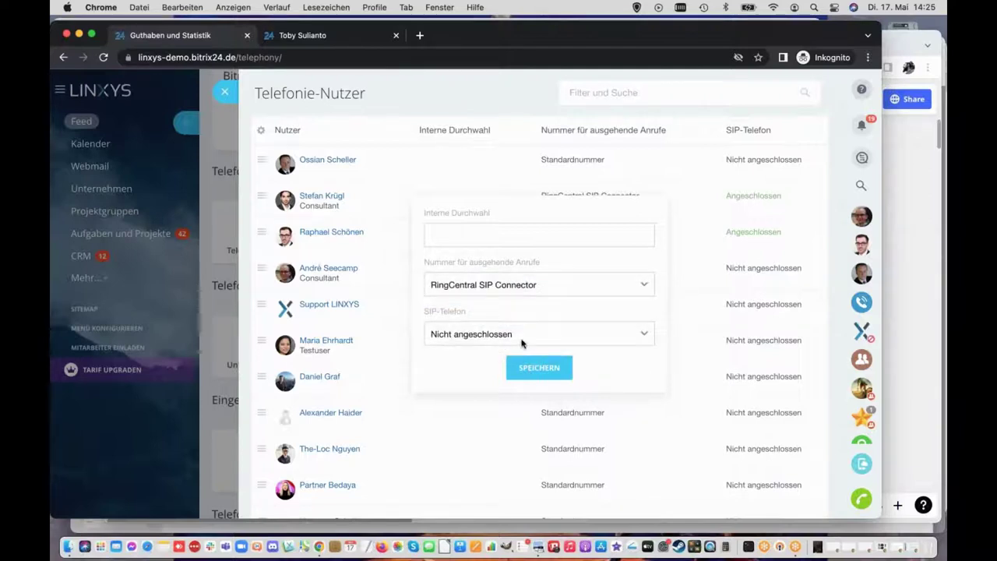
left_click(525, 340)
key("Return")
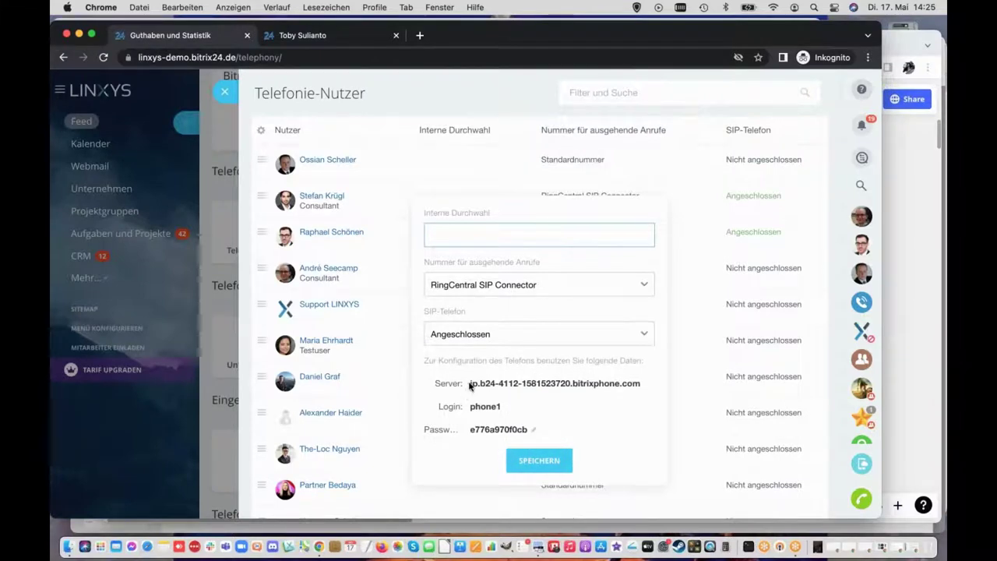
Step: Highlight the server address and login provided for configuring the user's SIP phone
left_click_drag(470, 383, 651, 385)
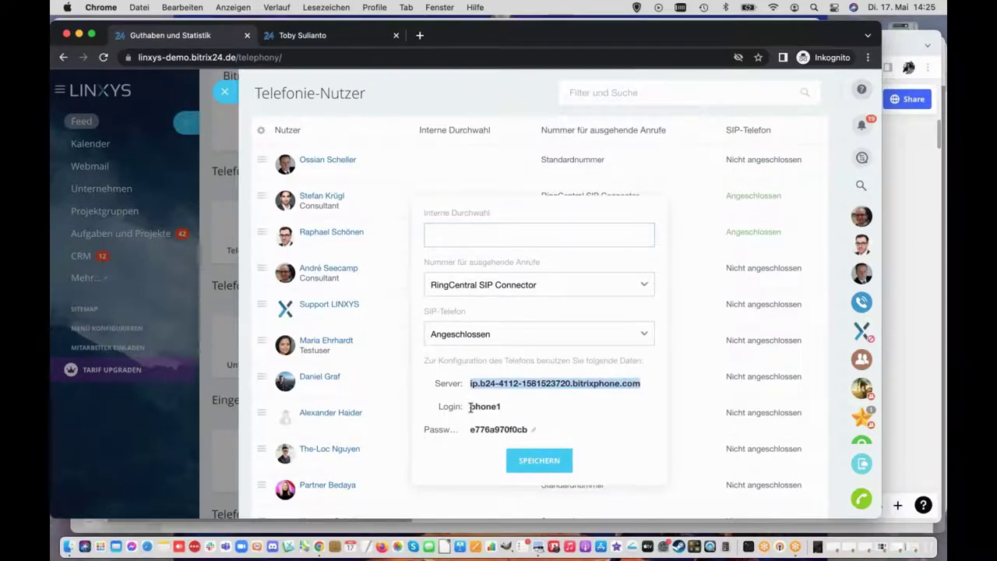
left_click_drag(470, 407, 502, 407)
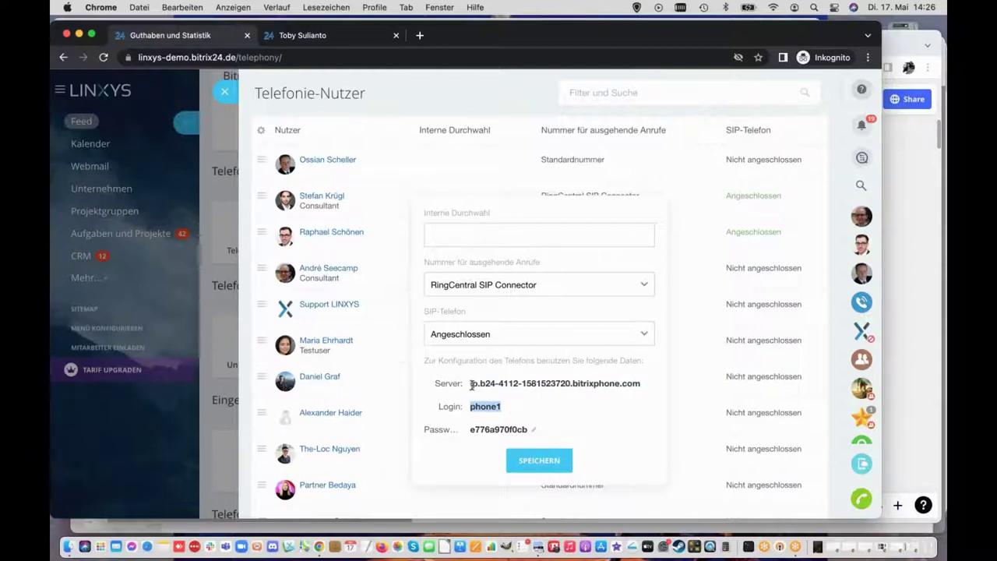
left_click_drag(469, 384, 650, 387)
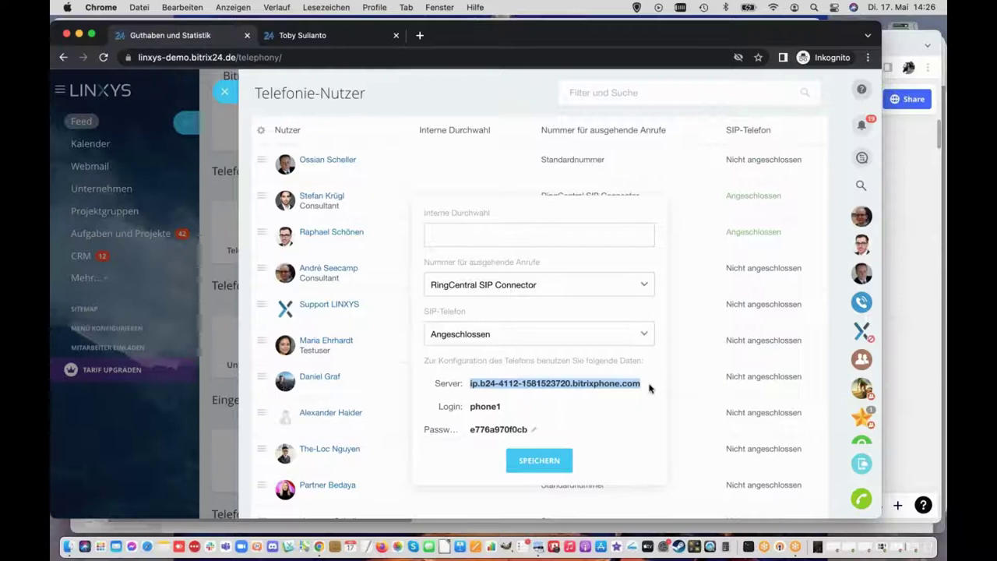
Step: Highlight the login and password for the user's SIP phone, and save the first user's telephony configuration
left_click(511, 412)
double_click(511, 412)
left_click_drag(469, 429, 528, 430)
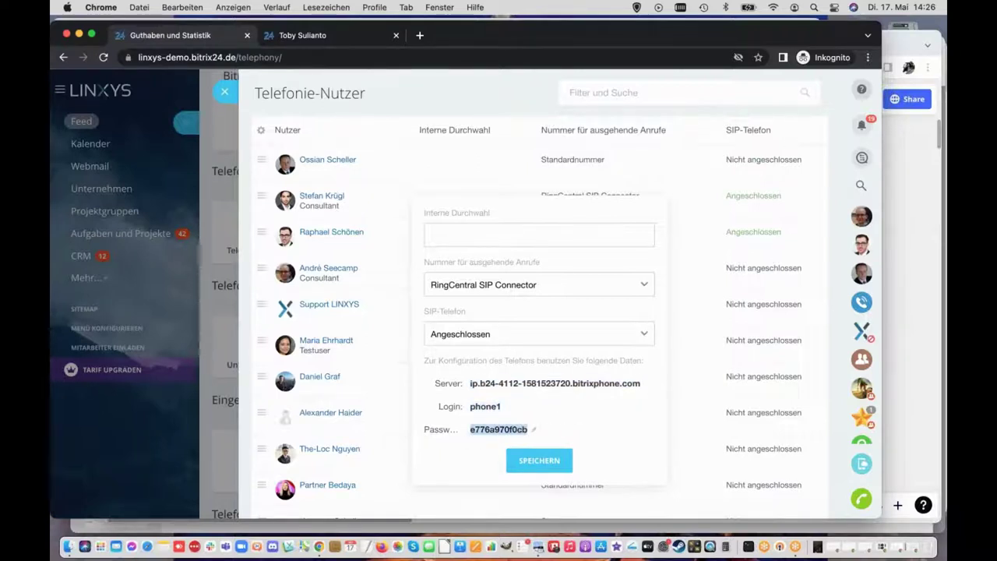
left_click(524, 461)
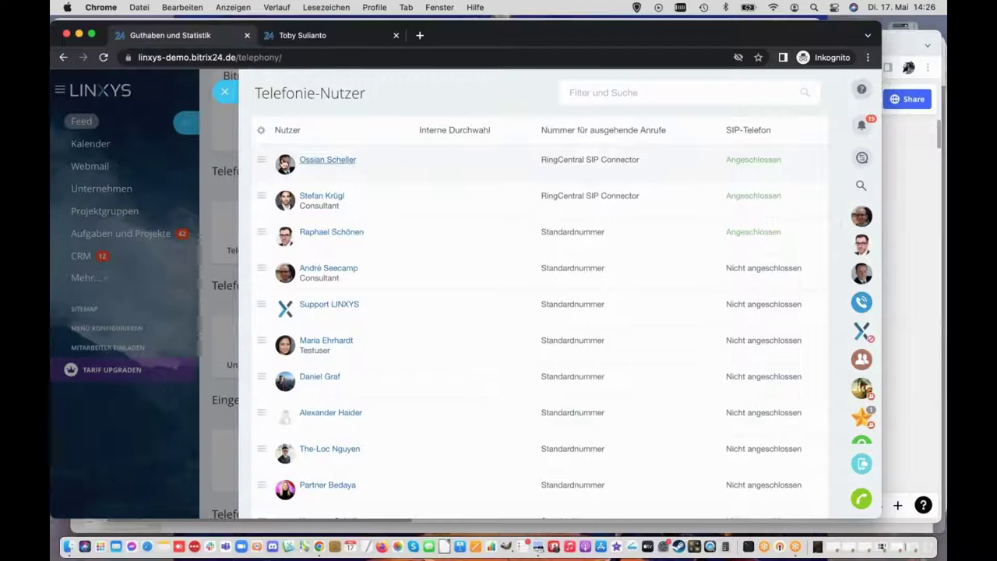
Step: Reopen the first user's telephony configuration, highlight the SIP server address, and save the configuration again
left_click(303, 164)
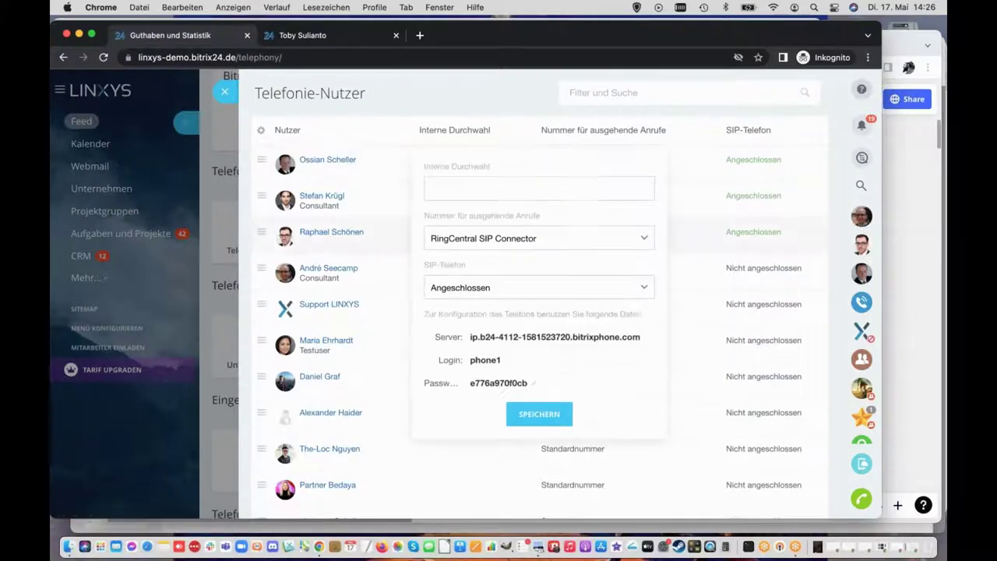
left_click_drag(469, 337, 649, 346)
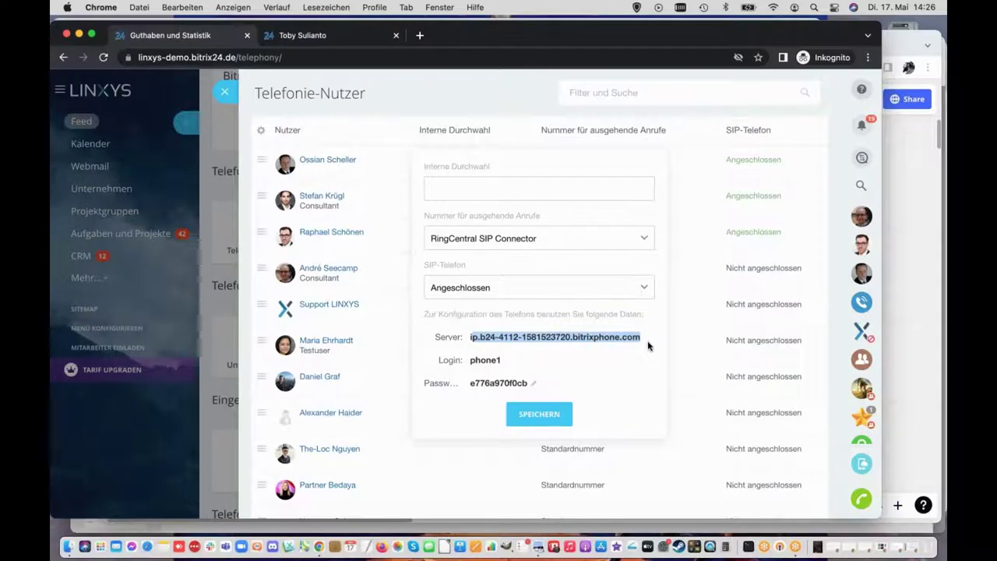
left_click(343, 36)
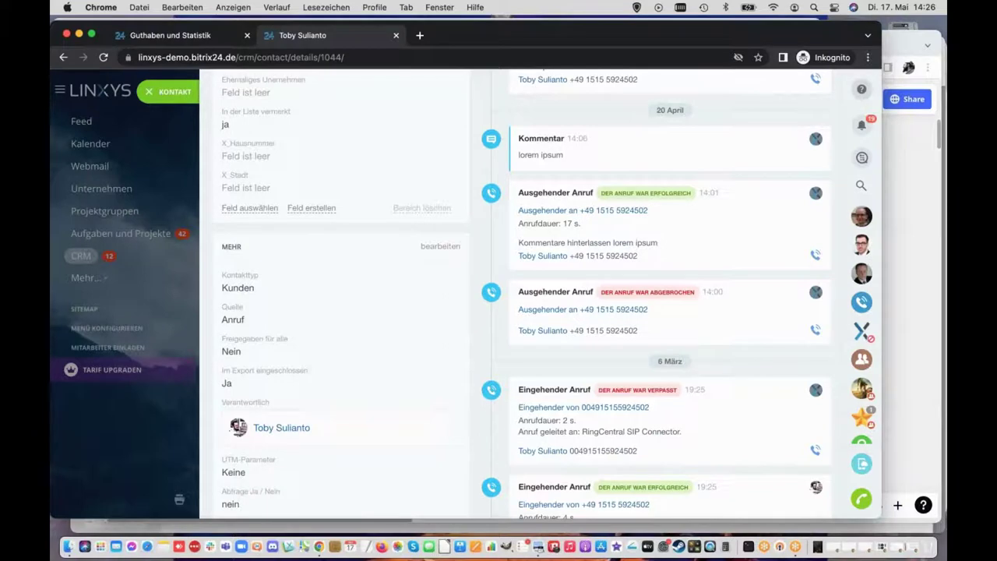
left_click(199, 35)
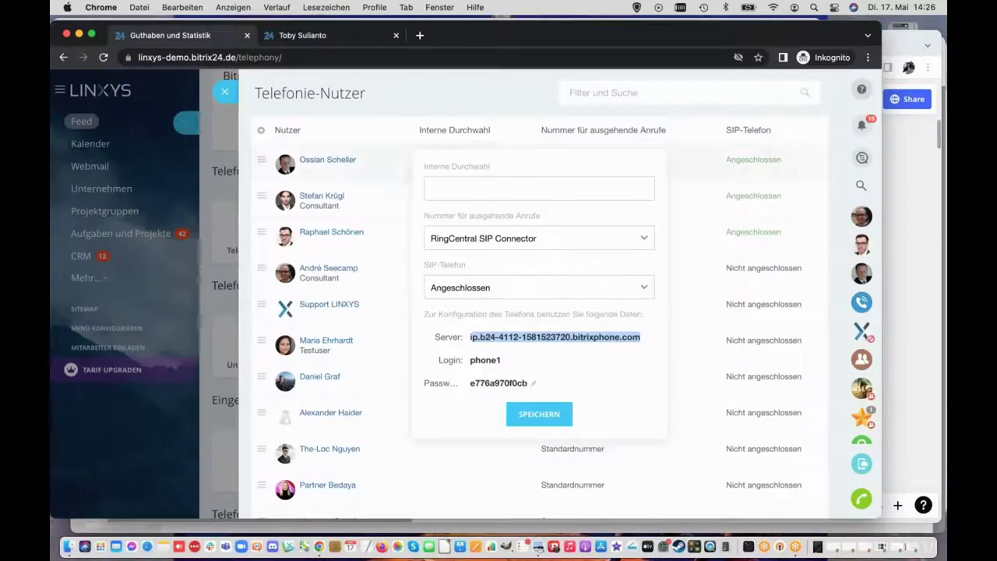
left_click(555, 416)
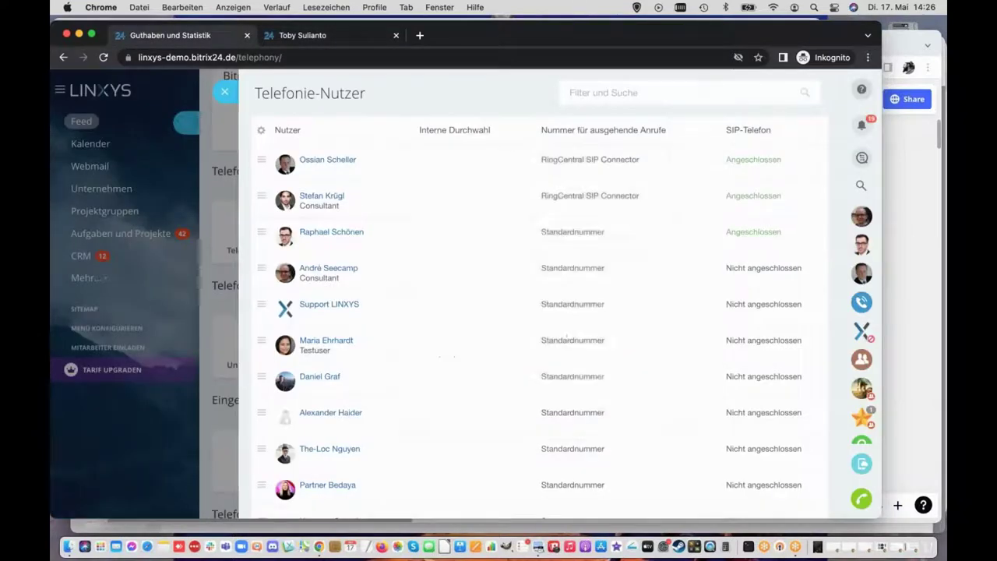
Step: Leave the telephony users list and briefly open the telephony settings and the blacklist
left_click(225, 92)
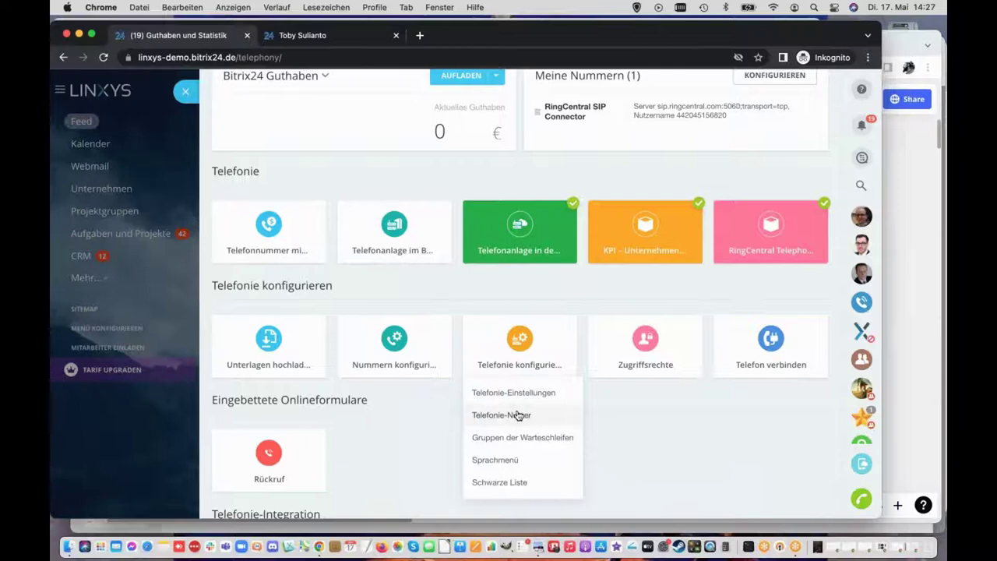
scroll(519, 414, "down", 1)
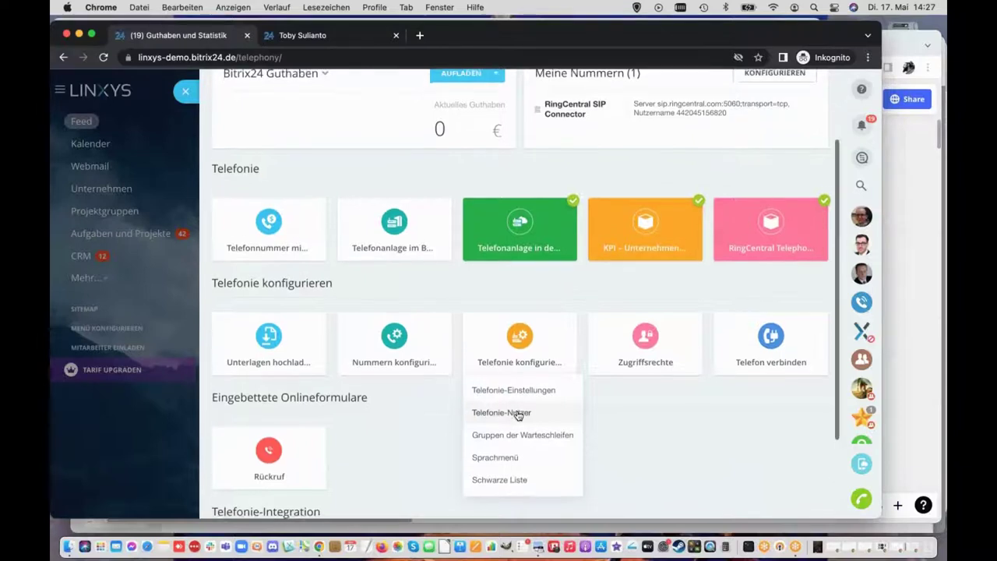
left_click(519, 385)
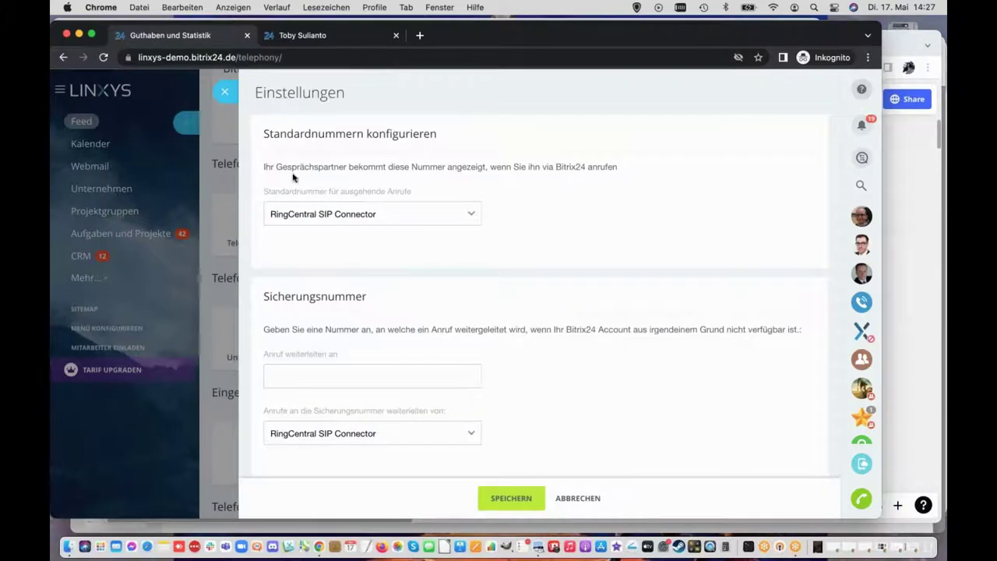
left_click(223, 95)
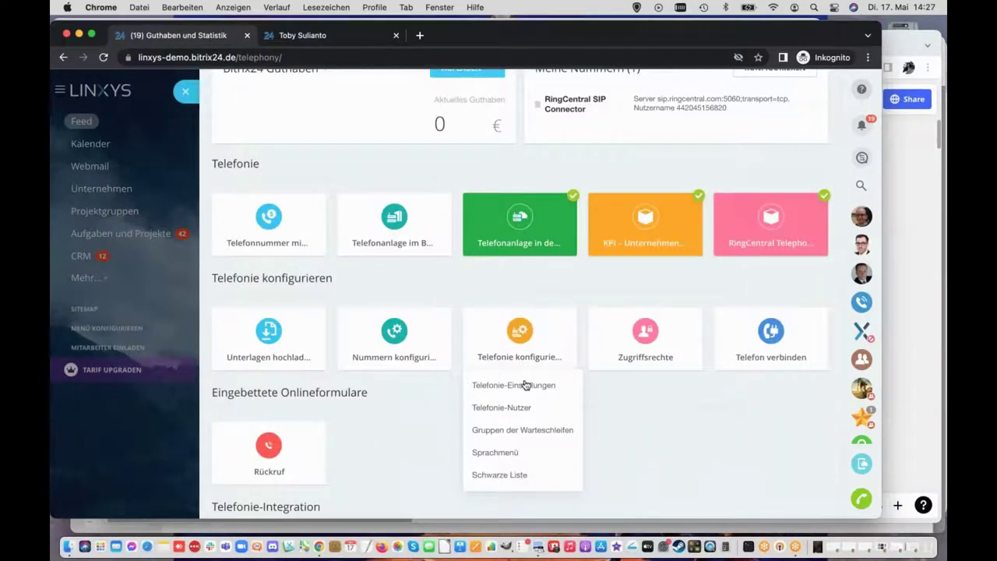
scroll(526, 403, "down", 1)
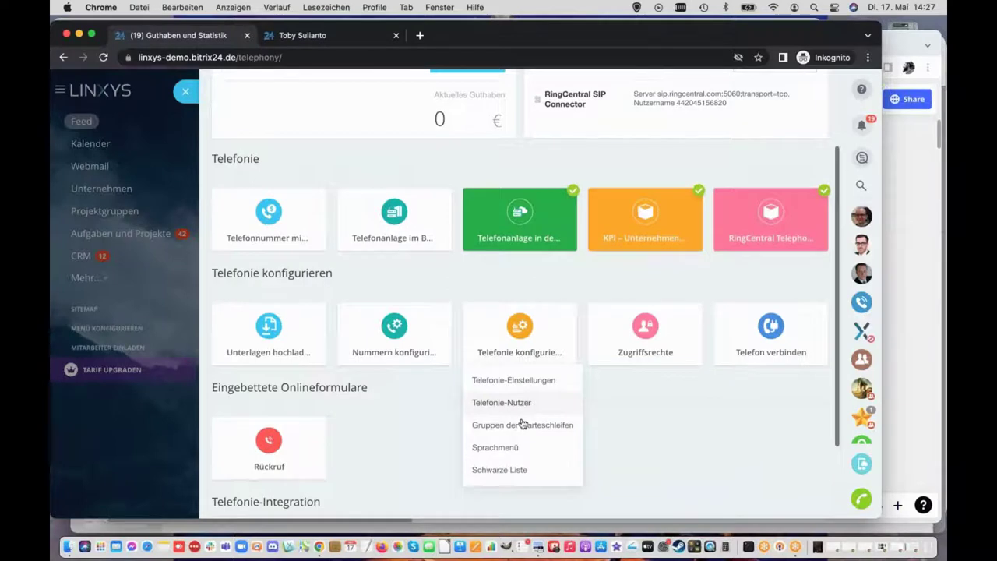
left_click(514, 470)
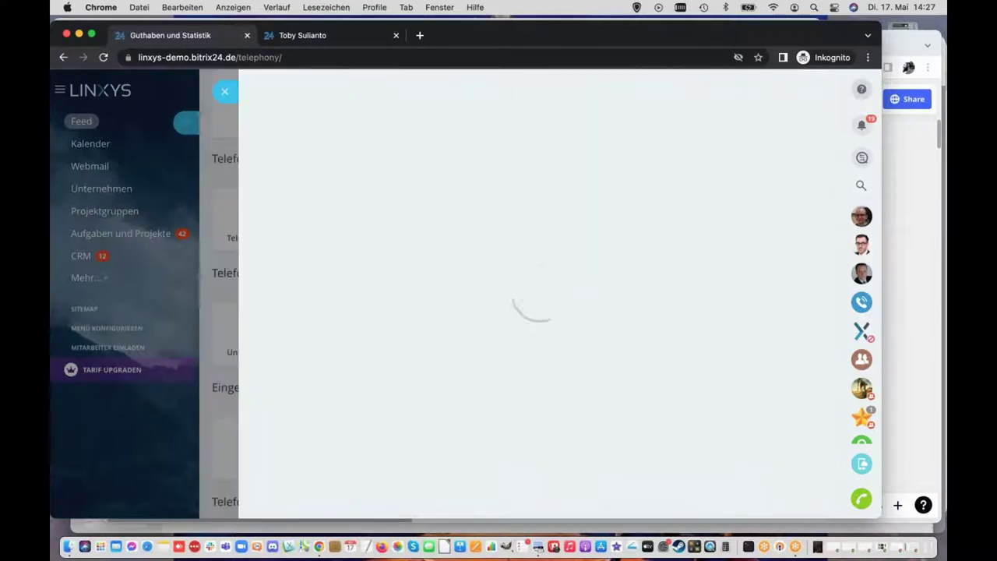
left_click(232, 96)
Step: Open the RingCentral SIP Connector number configuration, highlight its server address, and close the configuration
left_click(418, 369)
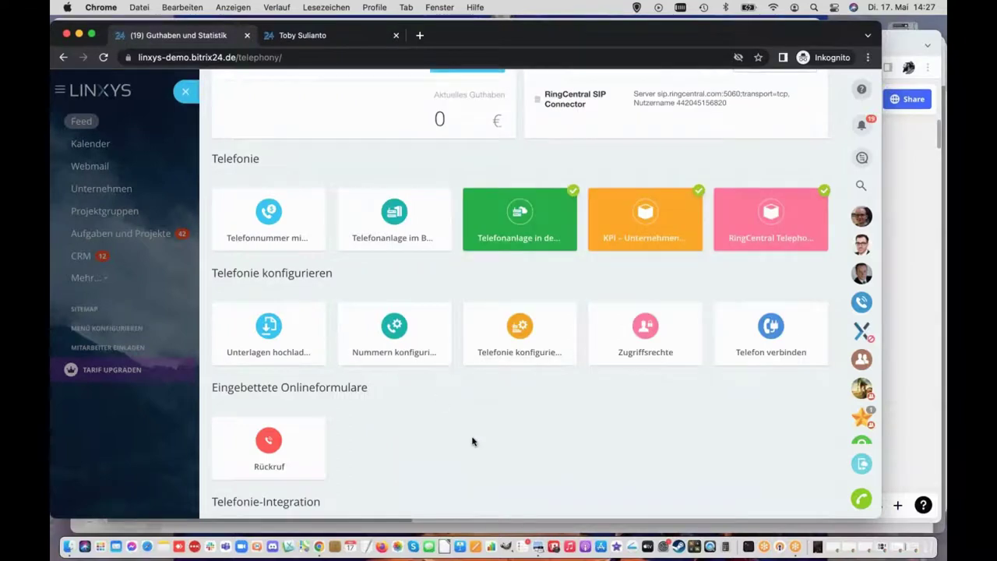
left_click(399, 345)
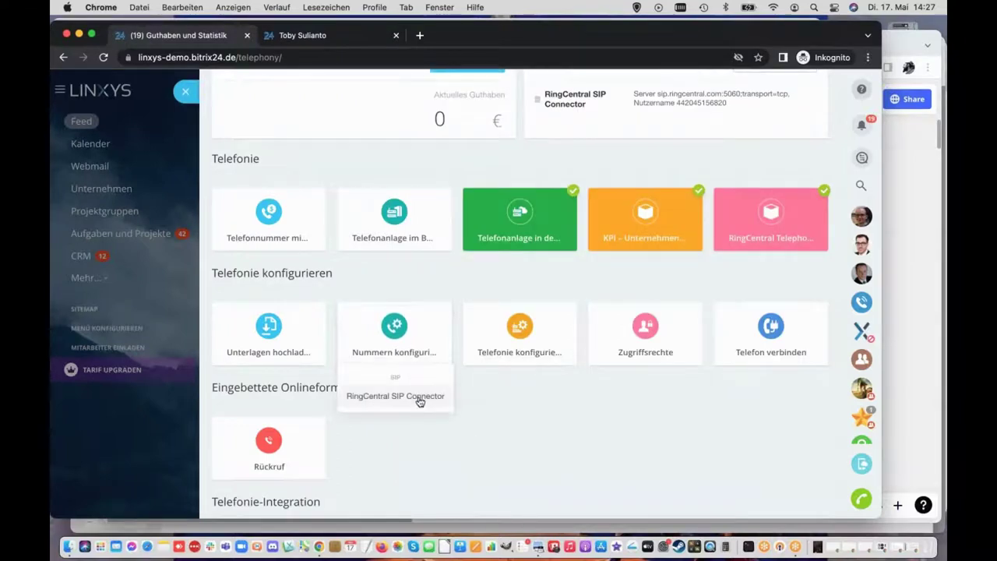
left_click(420, 398)
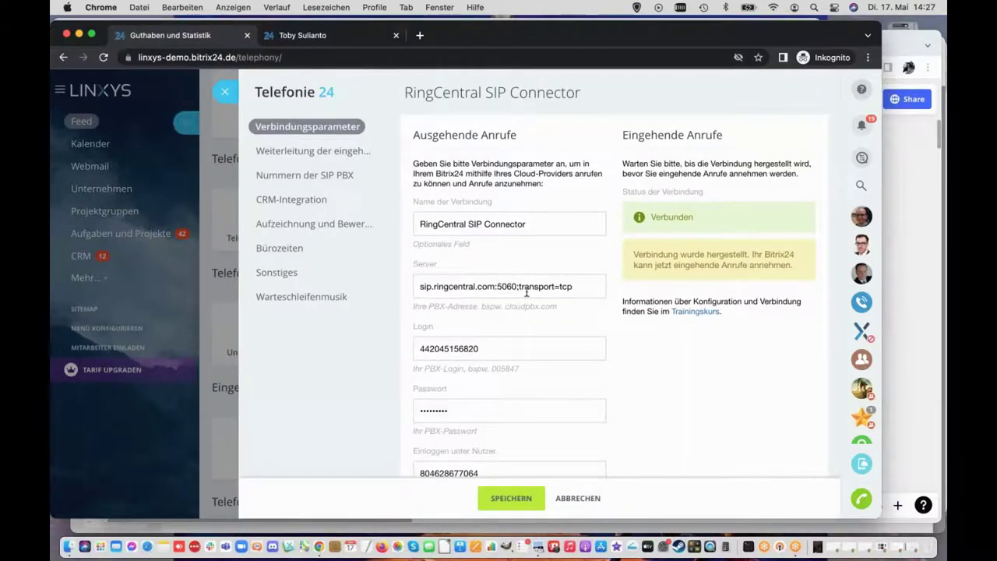
left_click_drag(574, 286, 413, 284)
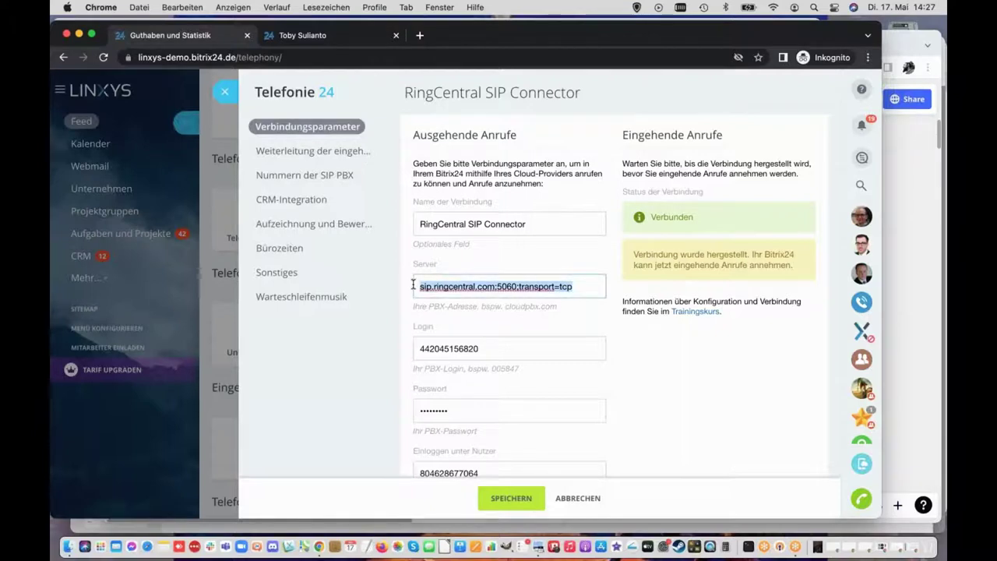
left_click(225, 91)
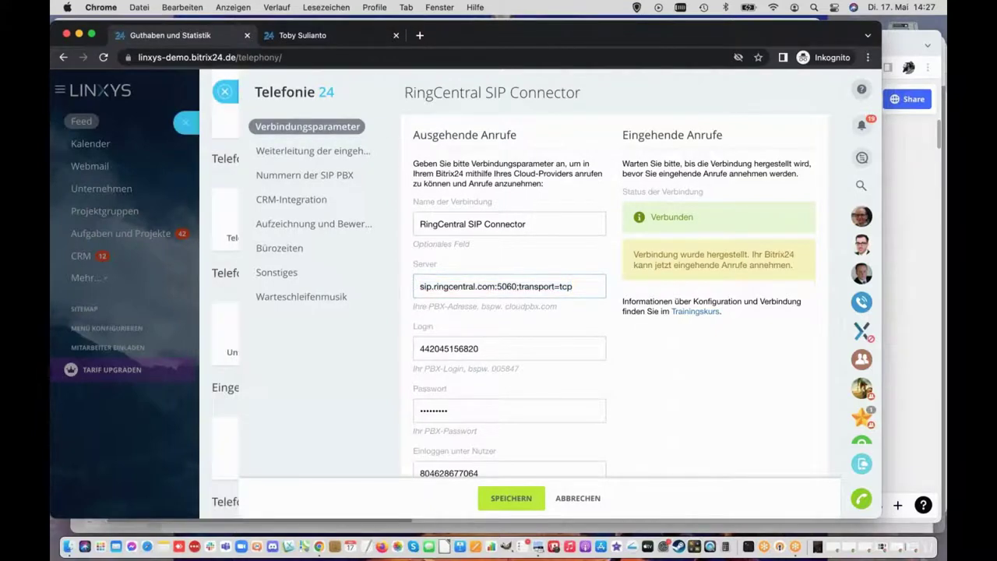
Step: Return to the telephony users list and open the first user's configuration with the SIP phone data
left_click(523, 353)
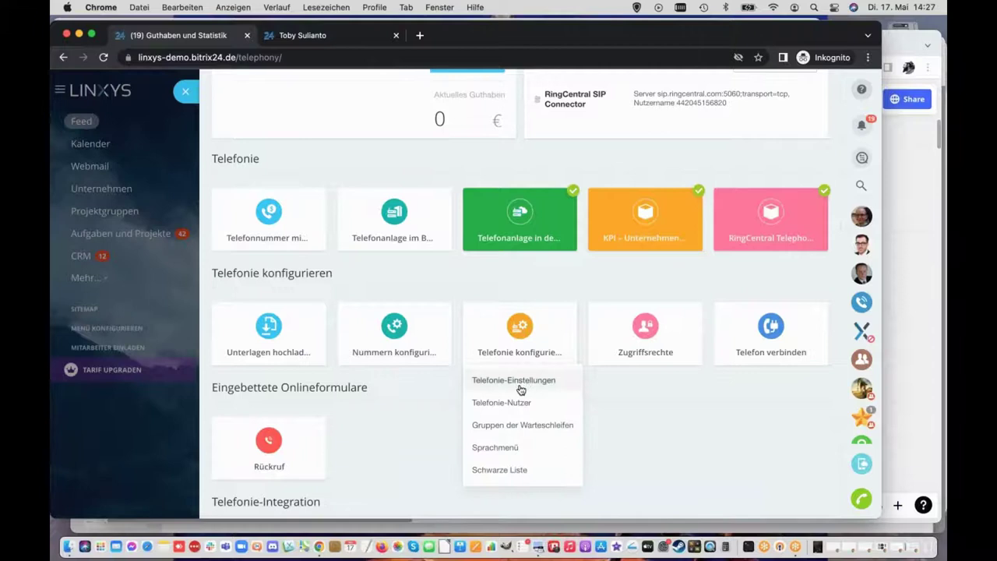
left_click(520, 381)
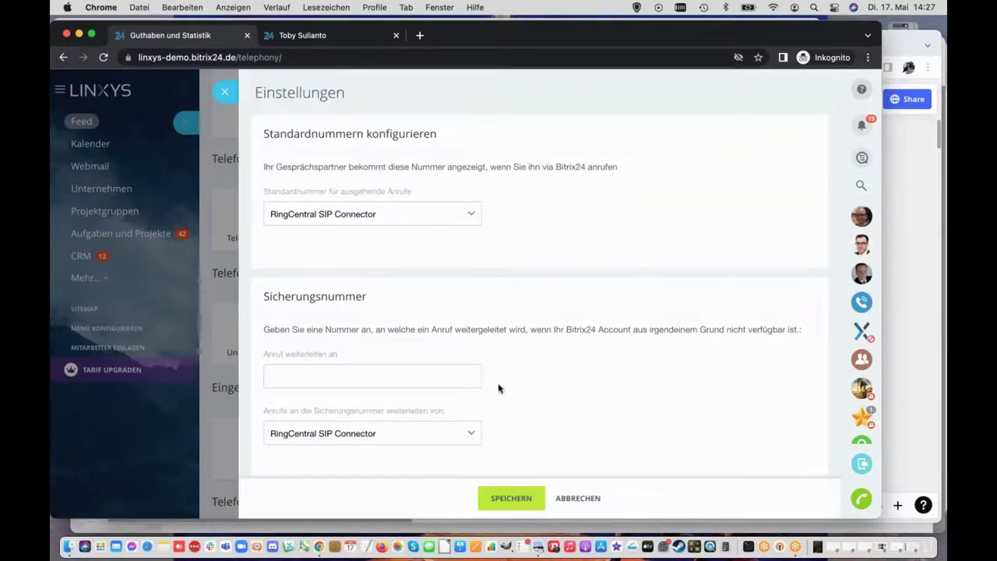
left_click(225, 93)
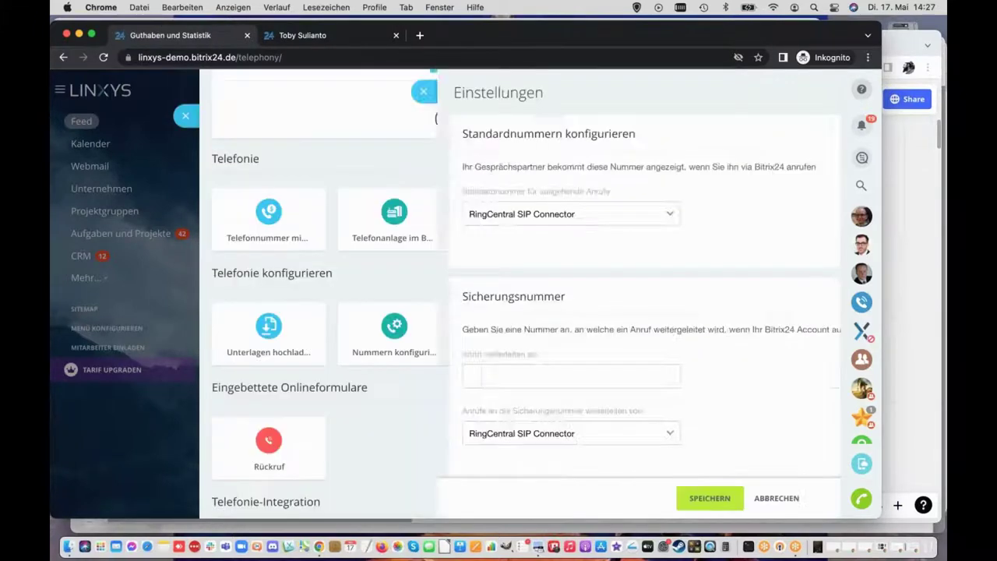
left_click(516, 402)
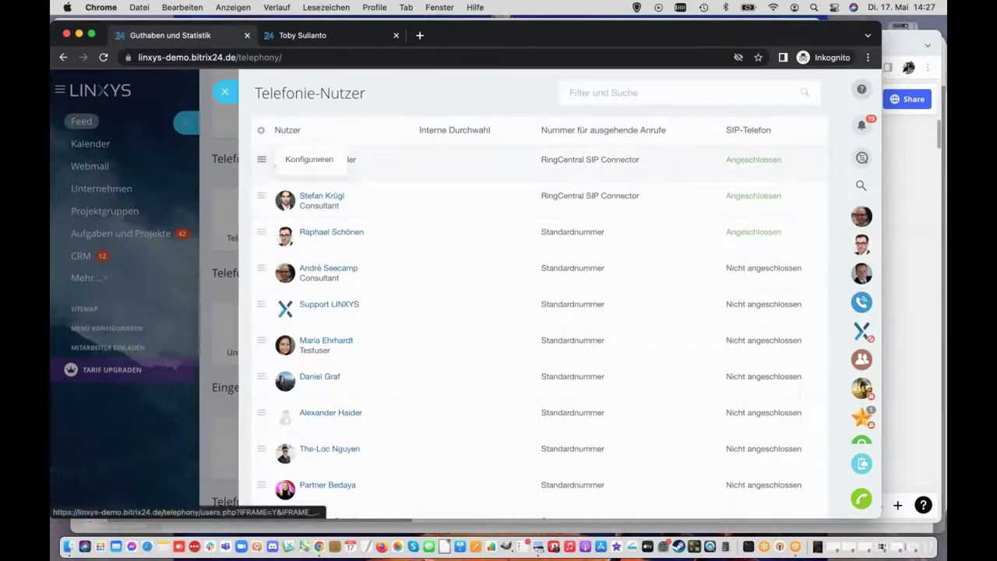
left_click(308, 160)
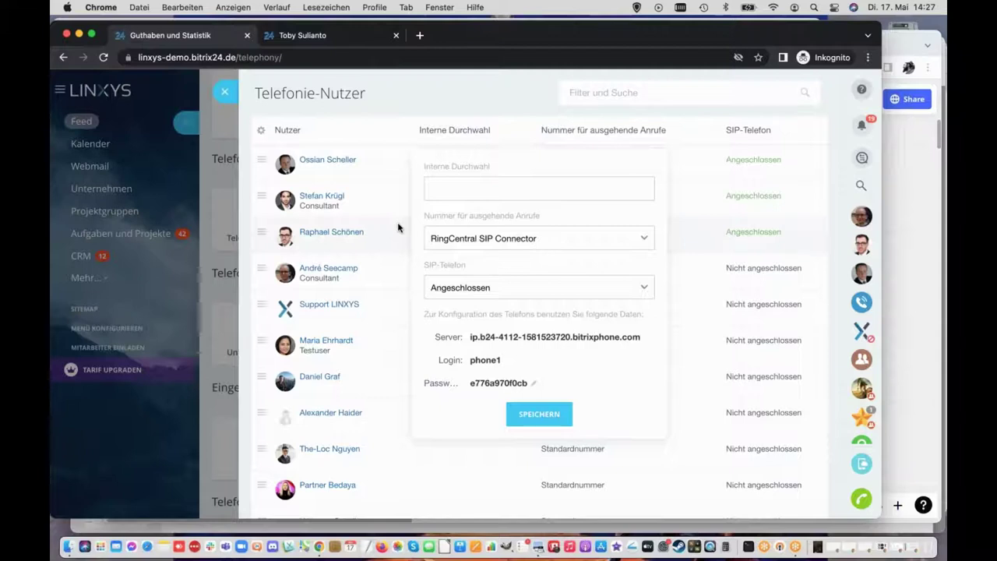
Step: Close the open contact record, the telephony users list and the telephony overview
key("ctrl+Tab")
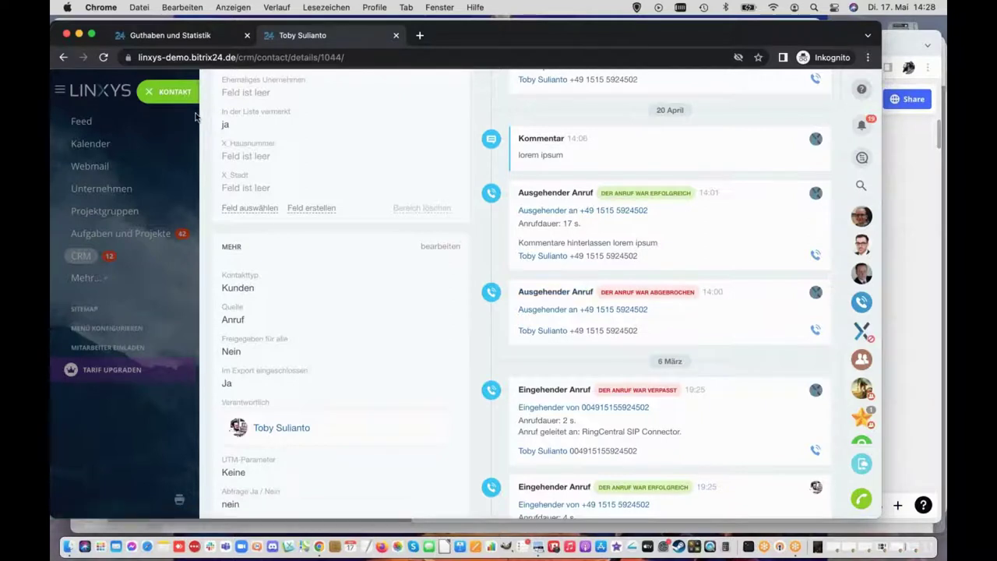
left_click(177, 95)
left_click(163, 35)
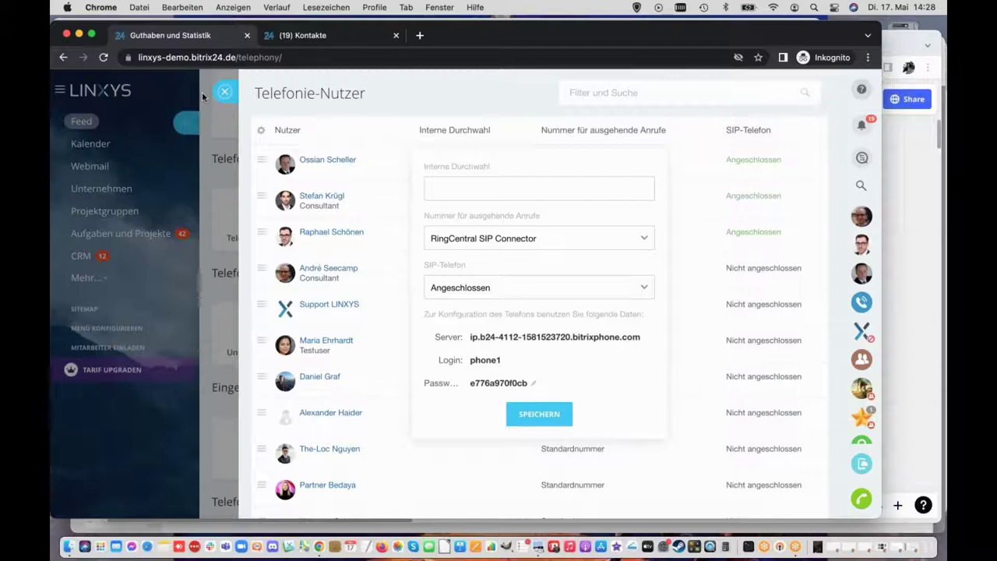
left_click(226, 92)
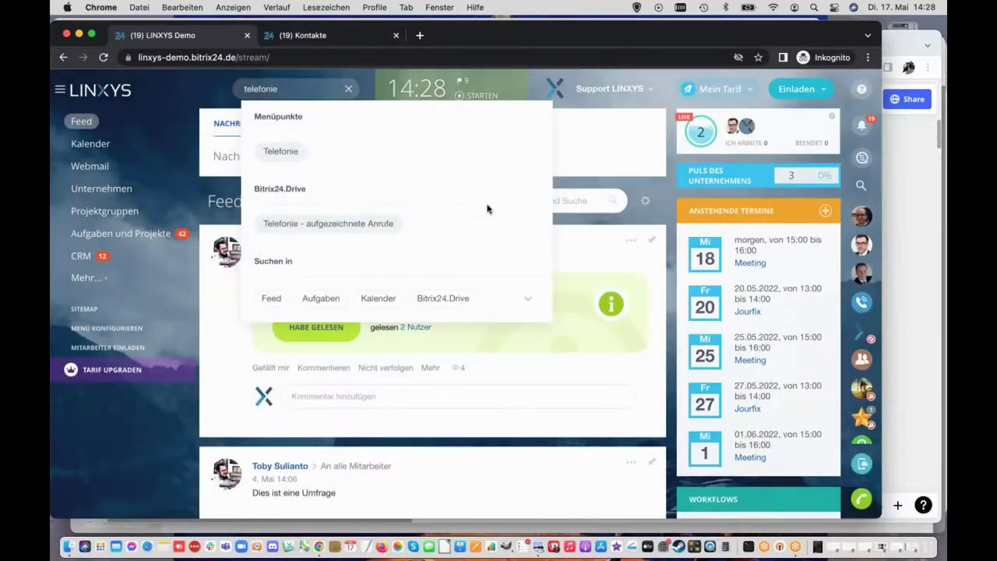
Step: Open the first customer contact from the CRM contact list, call its mobile number and hang up
left_click(327, 35)
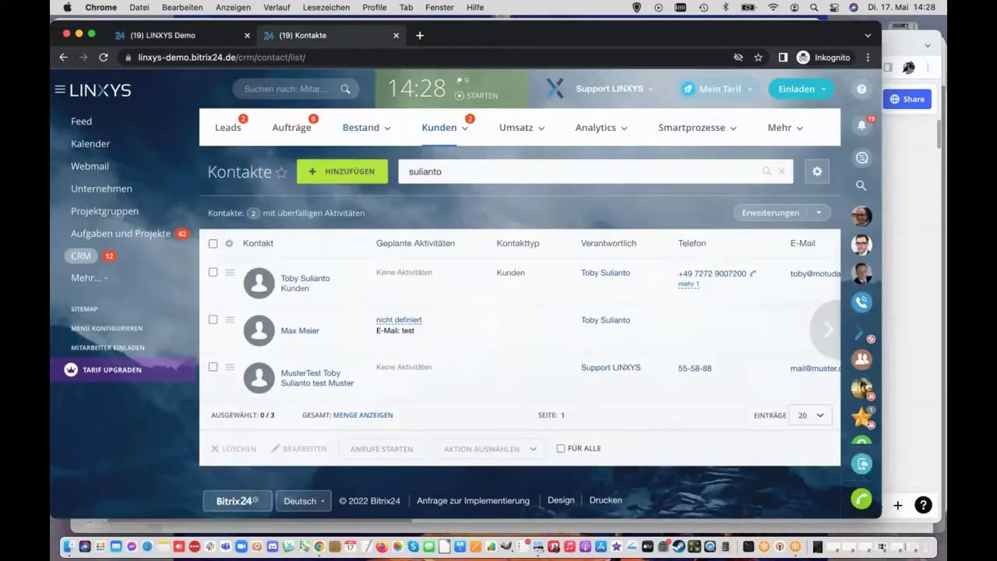
left_click(304, 279)
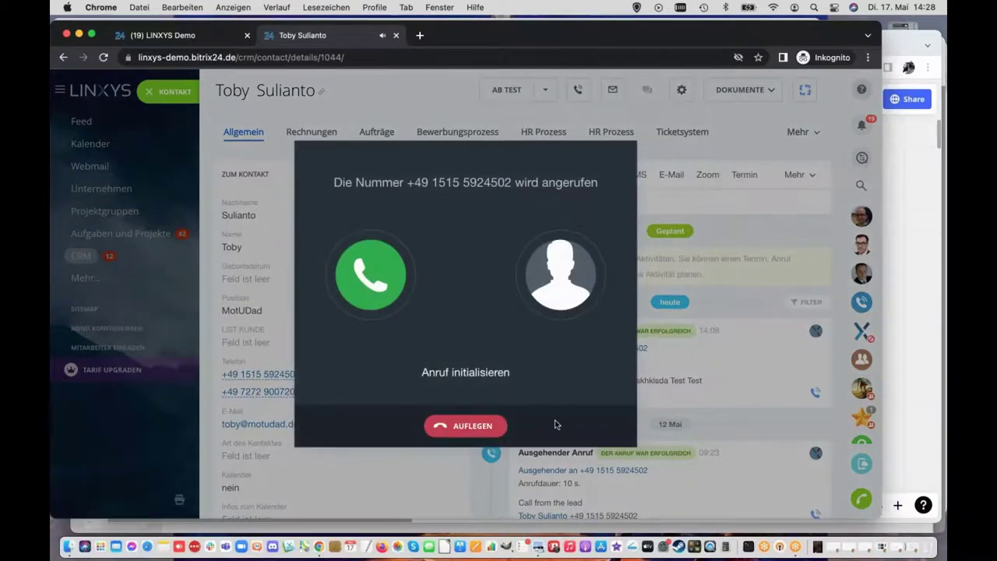
left_click(502, 421)
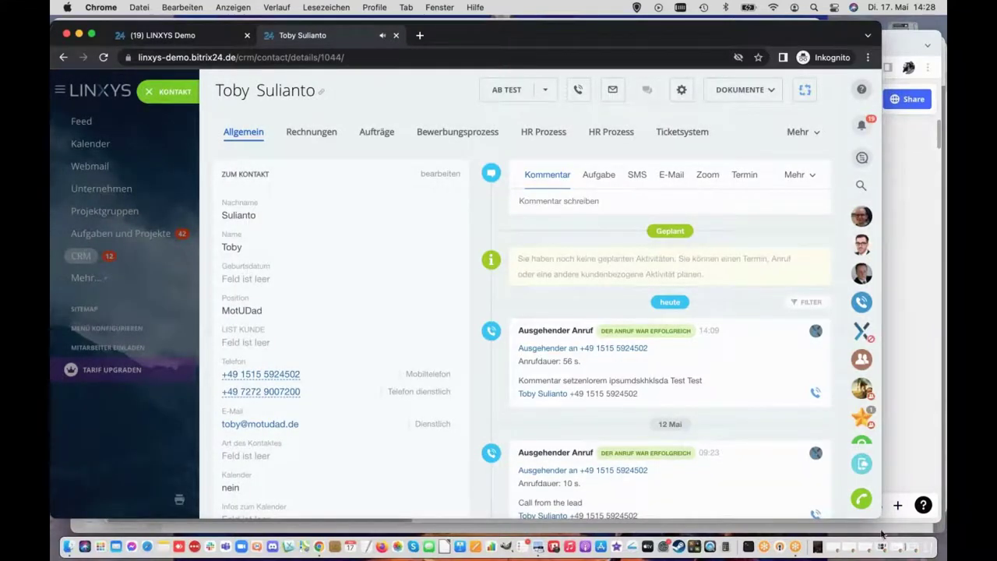
Step: Open the dial pad, enter a test phone number, and close the dial pad without calling
left_click(861, 499)
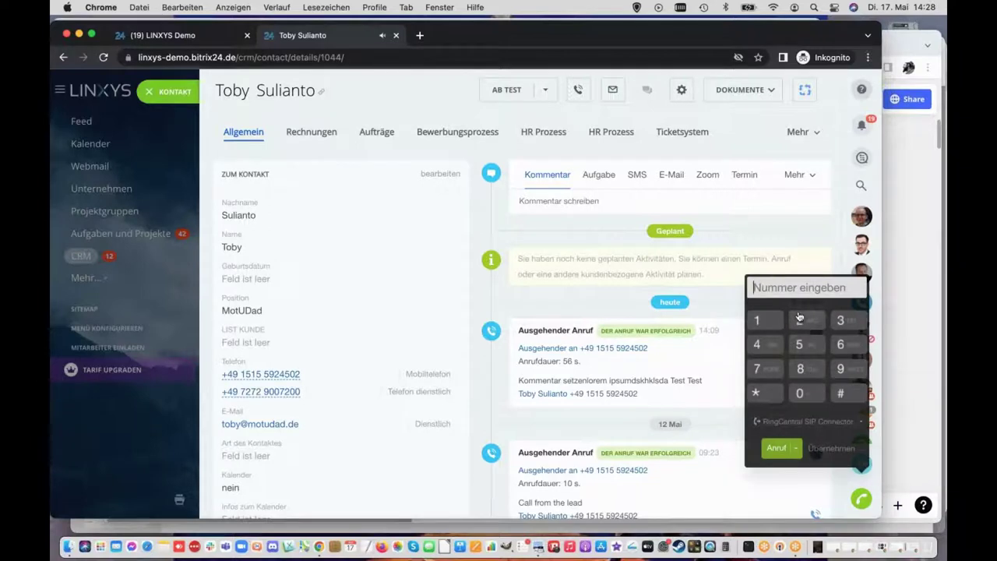
type("1234578")
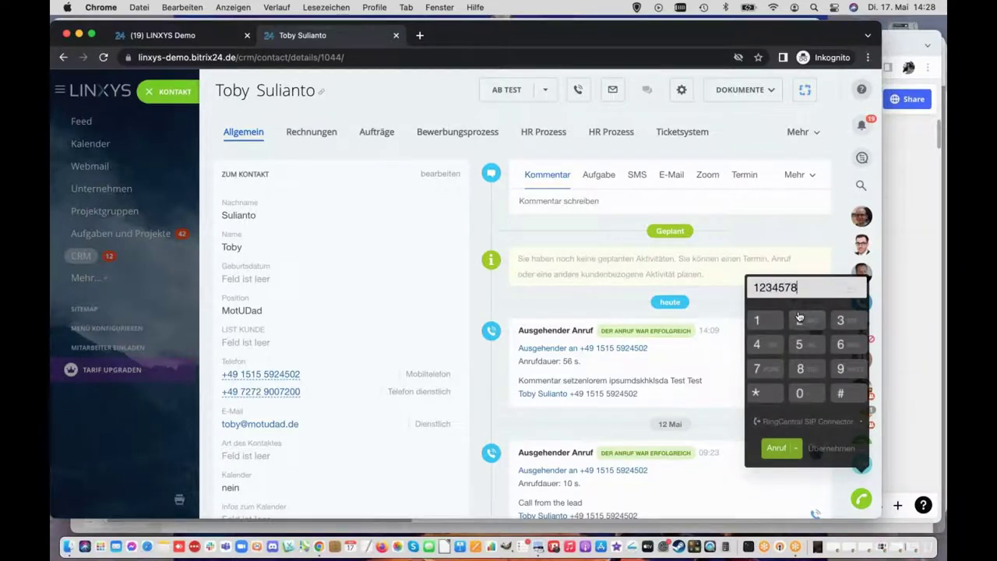
left_click(865, 504)
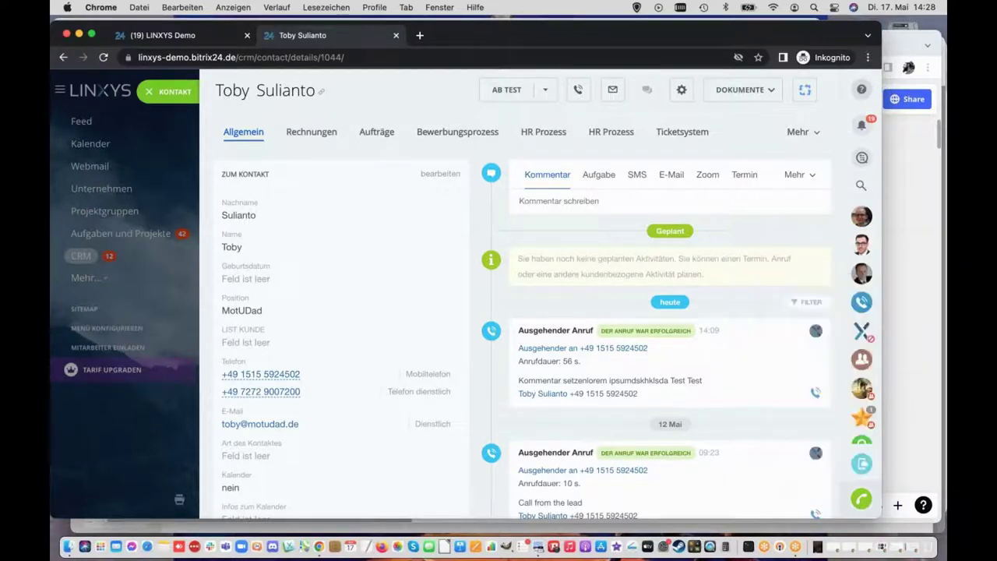
Step: Close the contact record and reopen the telephony overview from the telephony search results
left_click(184, 95)
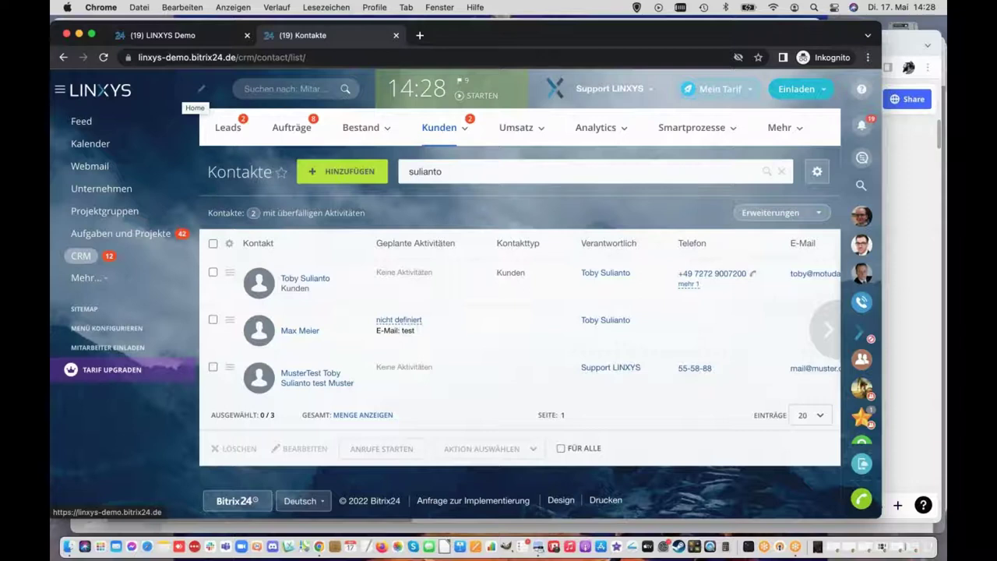
left_click(201, 36)
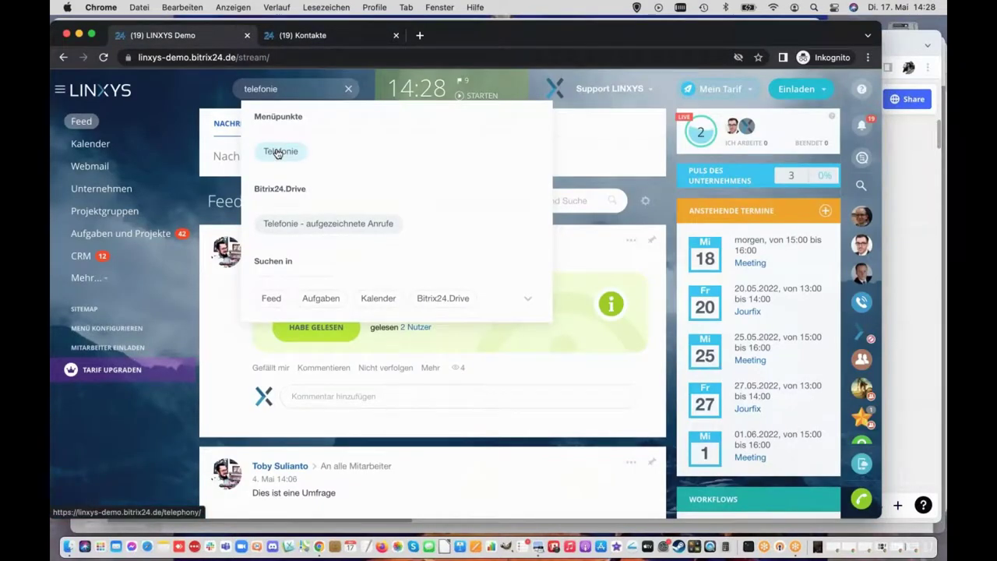
left_click(278, 152)
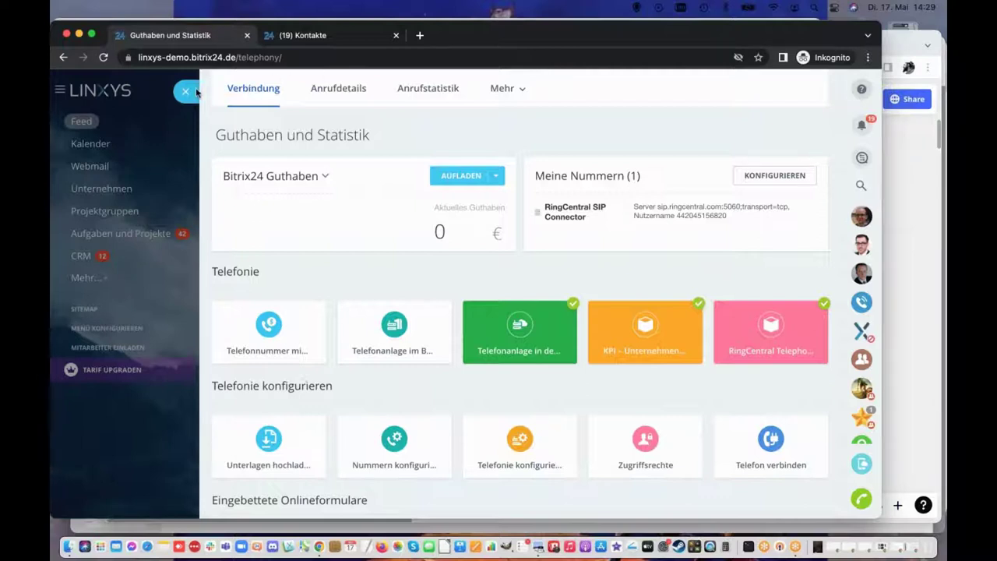
Step: Open the connection settings of the RingCentral SIP Connector from the cloud telephone system section
left_click(520, 338)
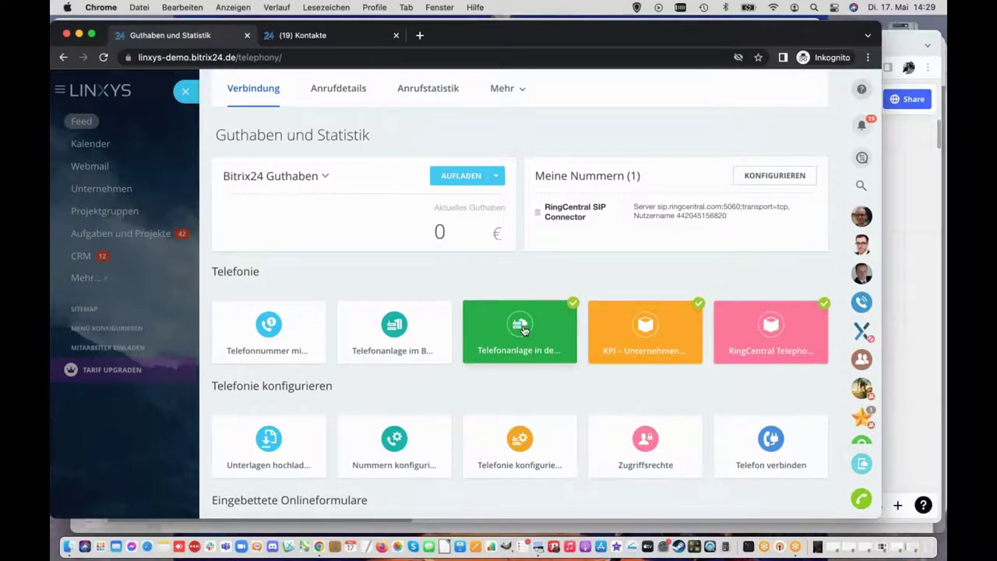
left_click(524, 330)
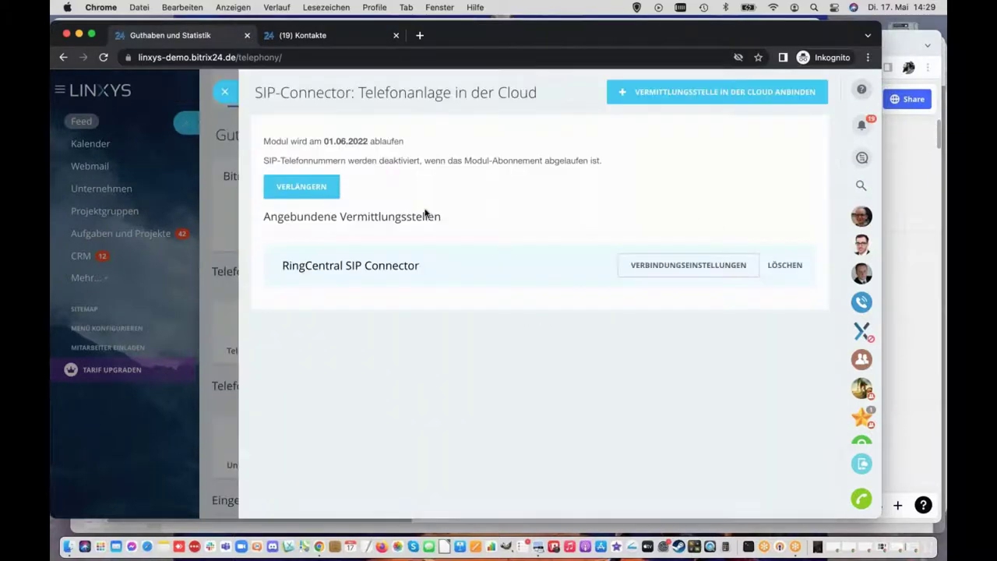
left_click(687, 265)
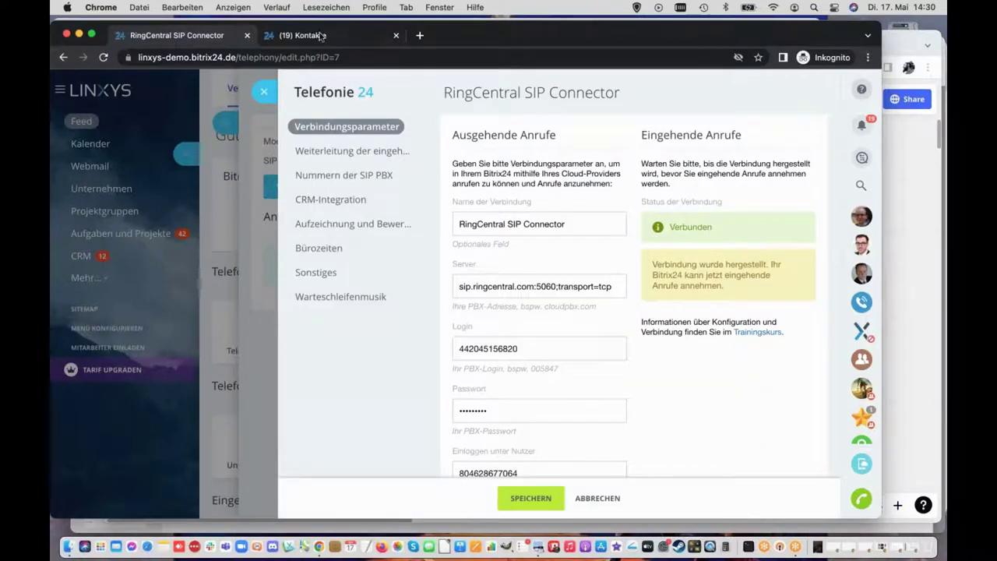
Step: Switch to the CRM contact list, open the first customer contact and review the call entries in its timeline
key("ctrl+Tab")
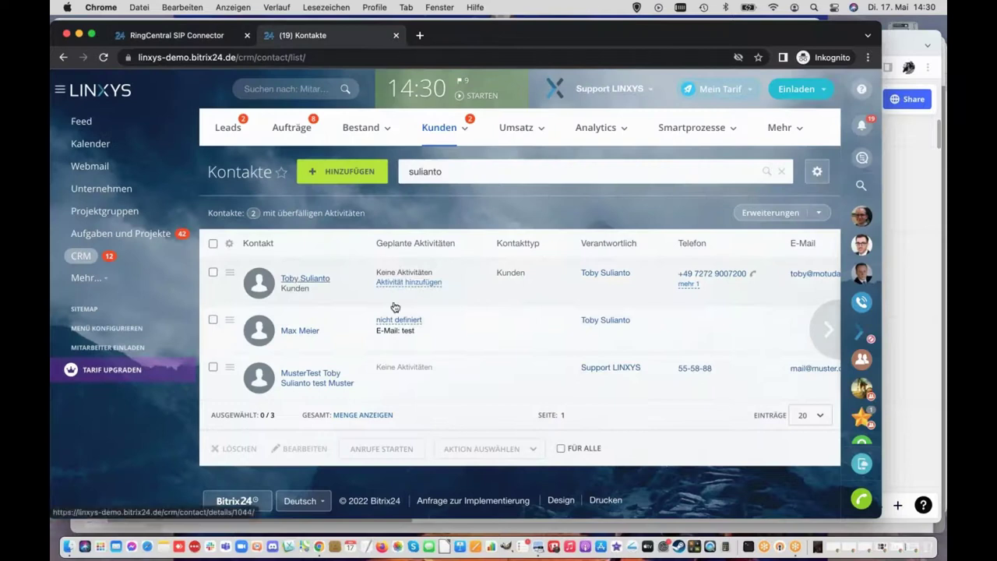
left_click(306, 278)
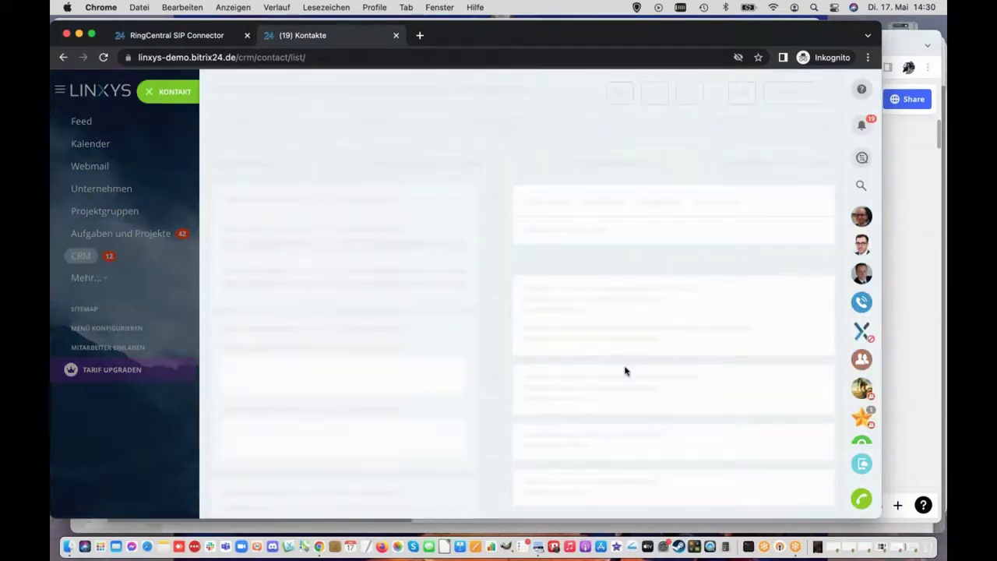
scroll(625, 371, "down", 10)
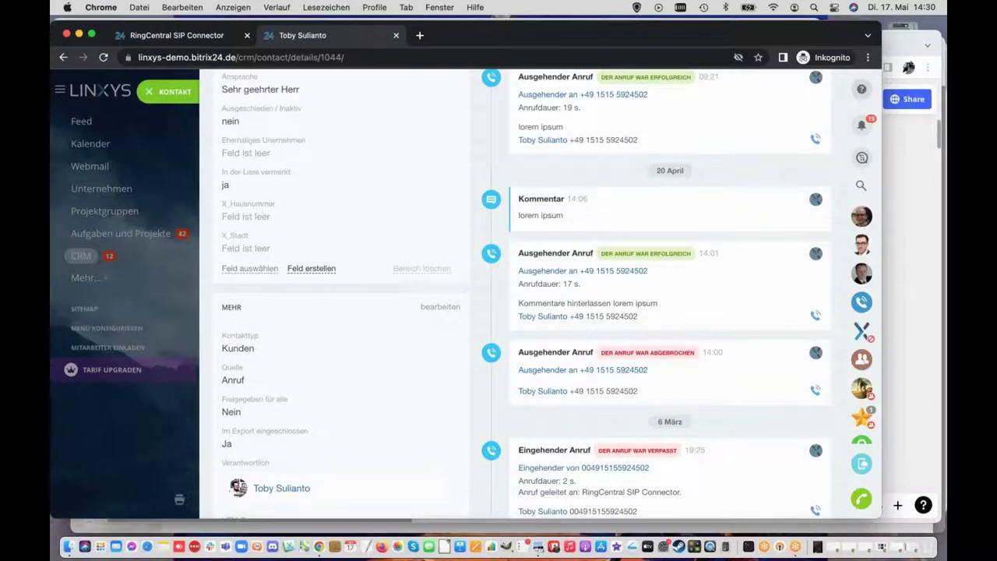
Step: Close the SIP connector settings and open the log of the most recent outgoing call from the call details
left_click(195, 39)
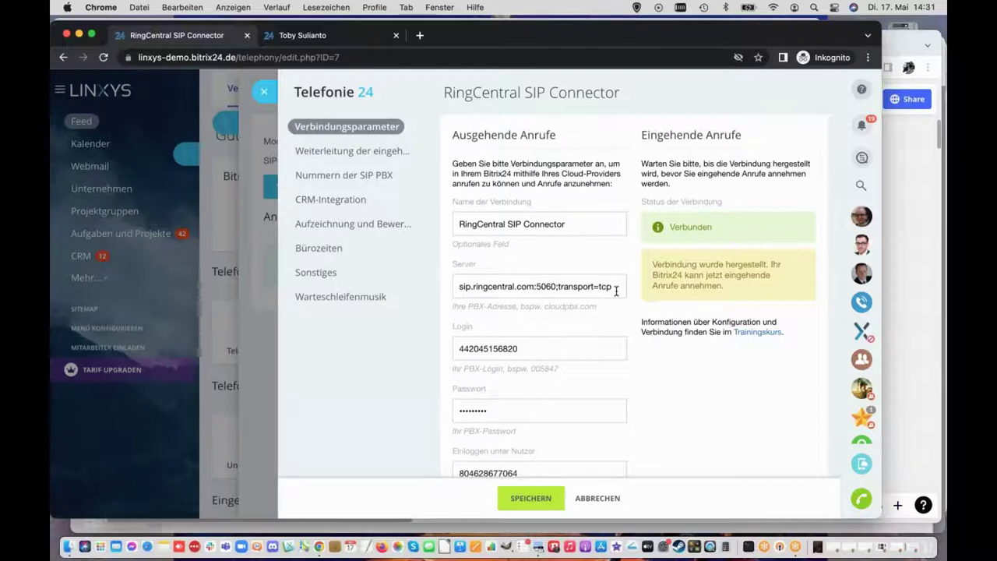
left_click(262, 93)
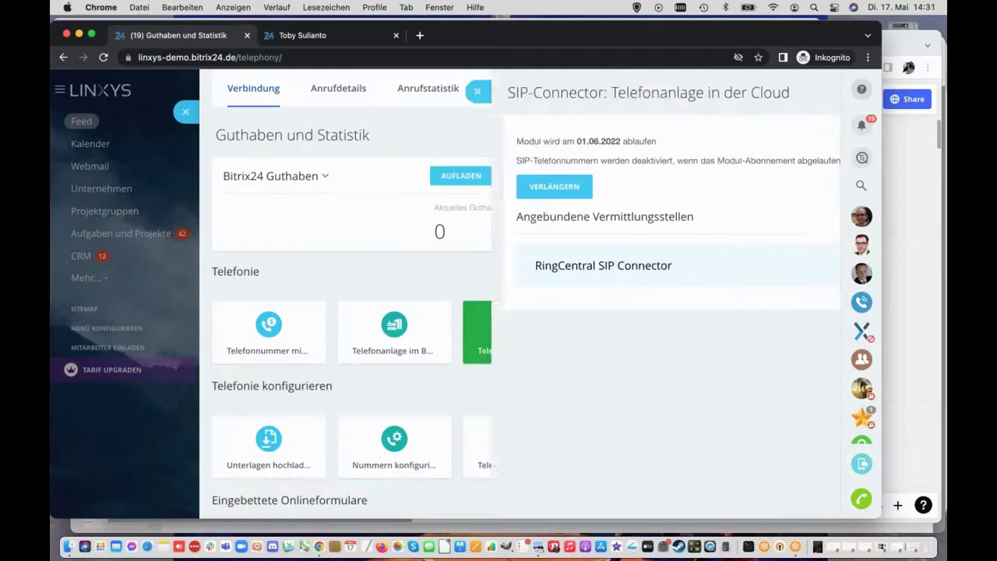
left_click(340, 93)
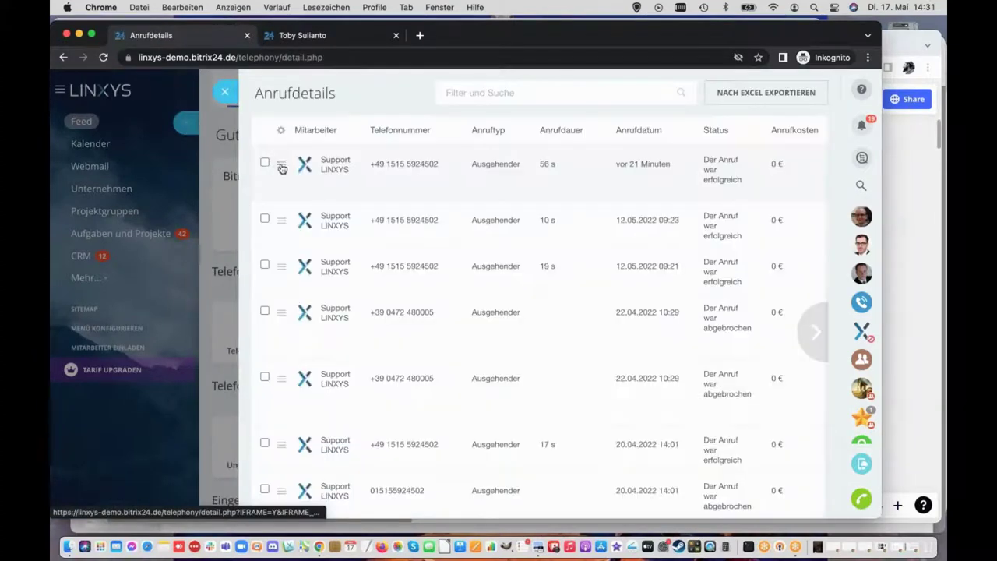
left_click(282, 168)
left_click(331, 163)
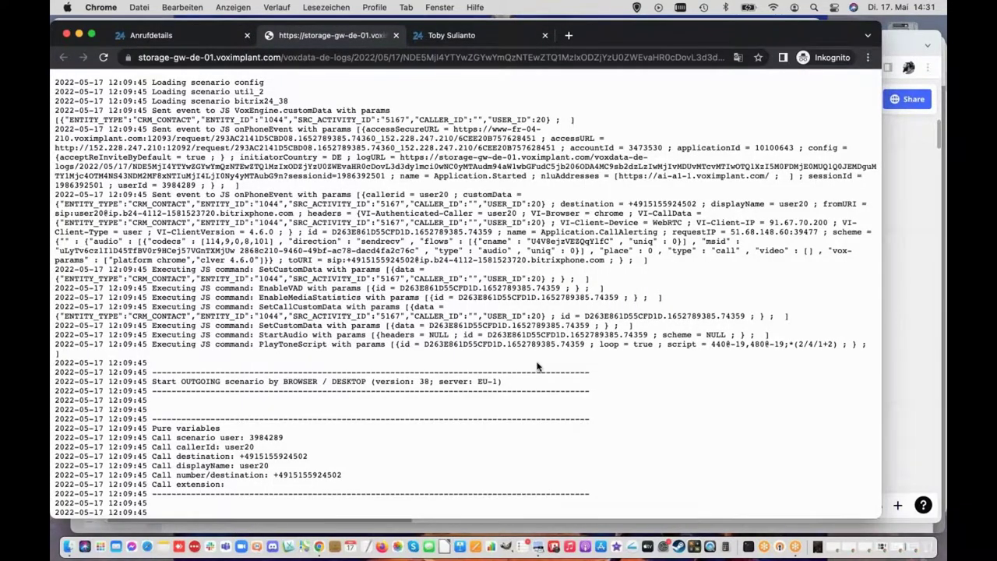
Step: Examine the call log's configuration, SIP trace and call connection entries
scroll(537, 366, "down", 10)
scroll(536, 366, "down", 1)
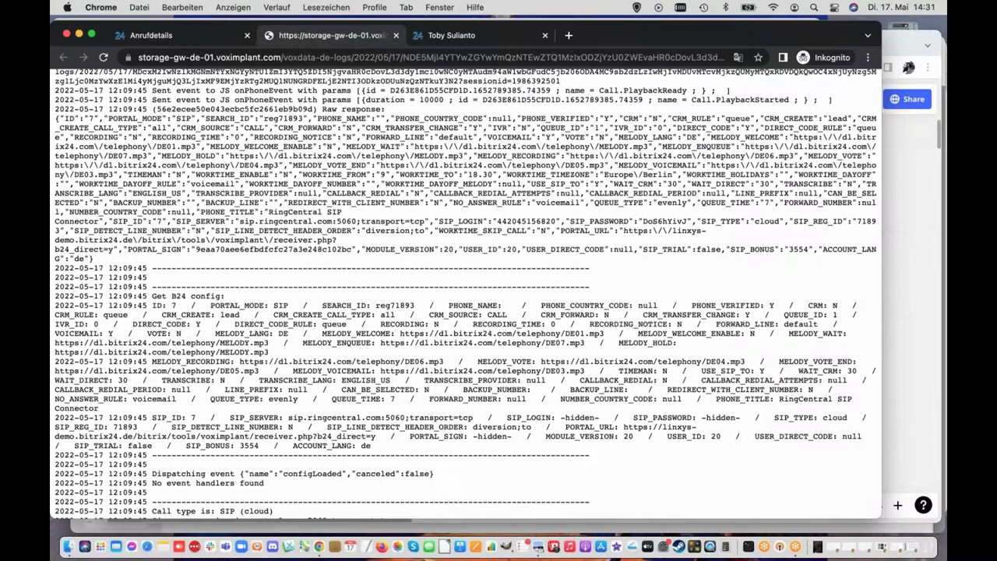
scroll(530, 382, "down", 10)
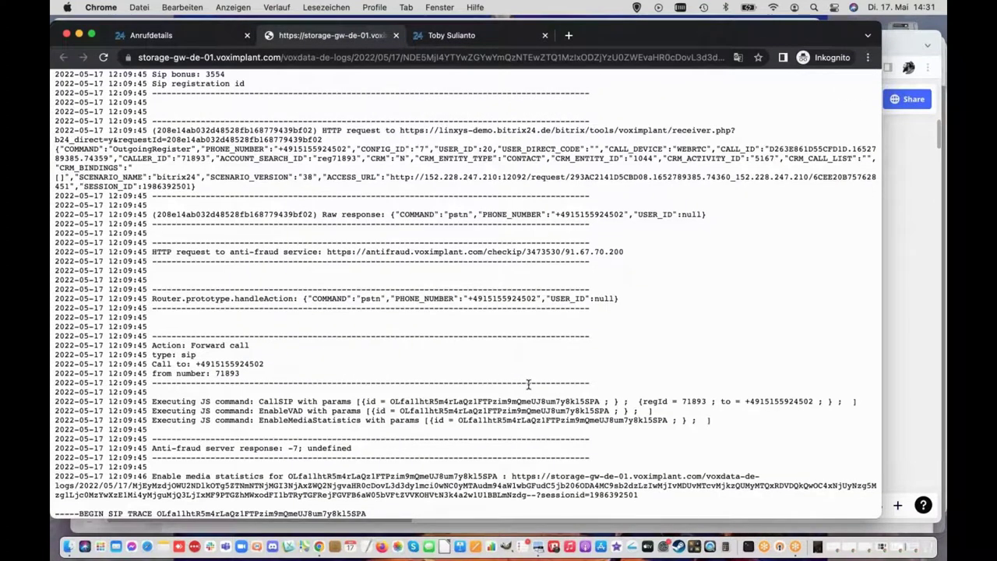
scroll(526, 384, "down", 15)
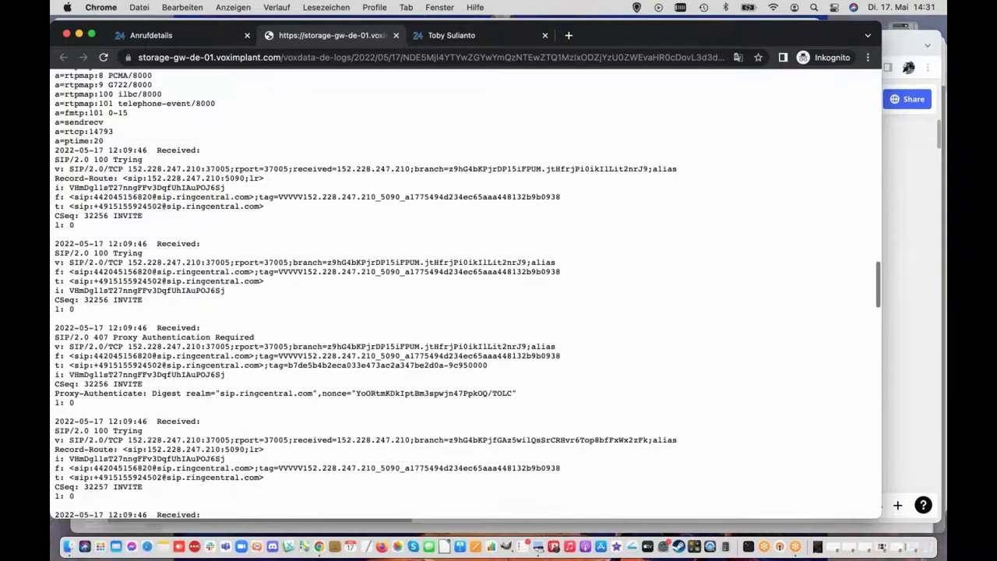
scroll(467, 295, "down", 15)
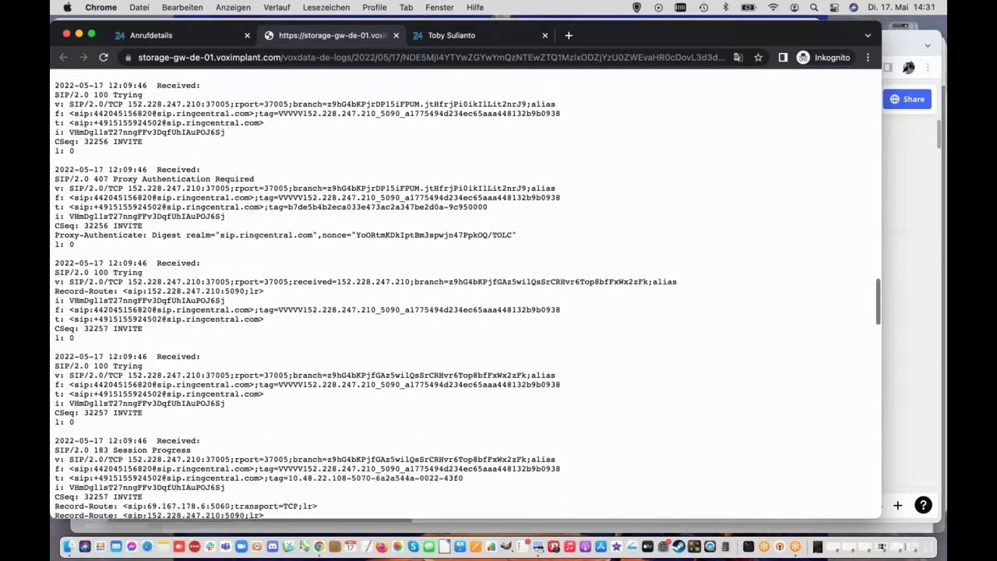
scroll(341, 316, "down", 8)
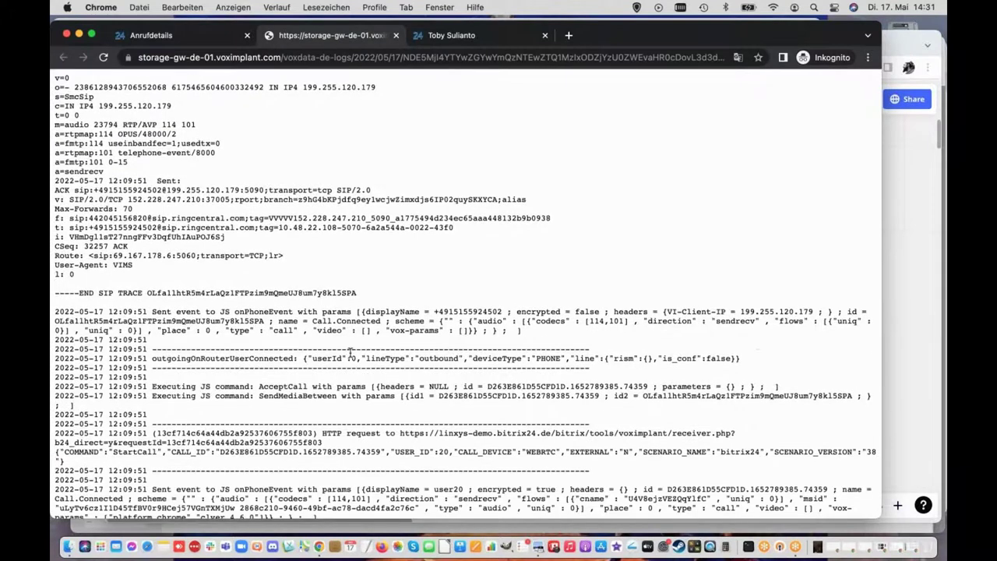
scroll(351, 352, "down", 2)
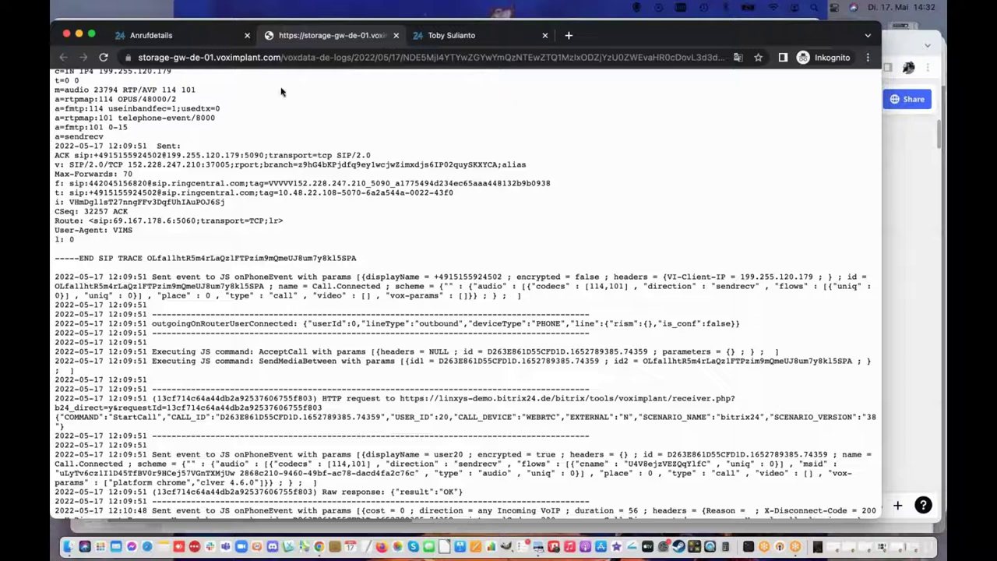
Step: Leave the call log and call details and reopen the RingCentral SIP Connector's connection settings to inspect the connection parameters
left_click(181, 35)
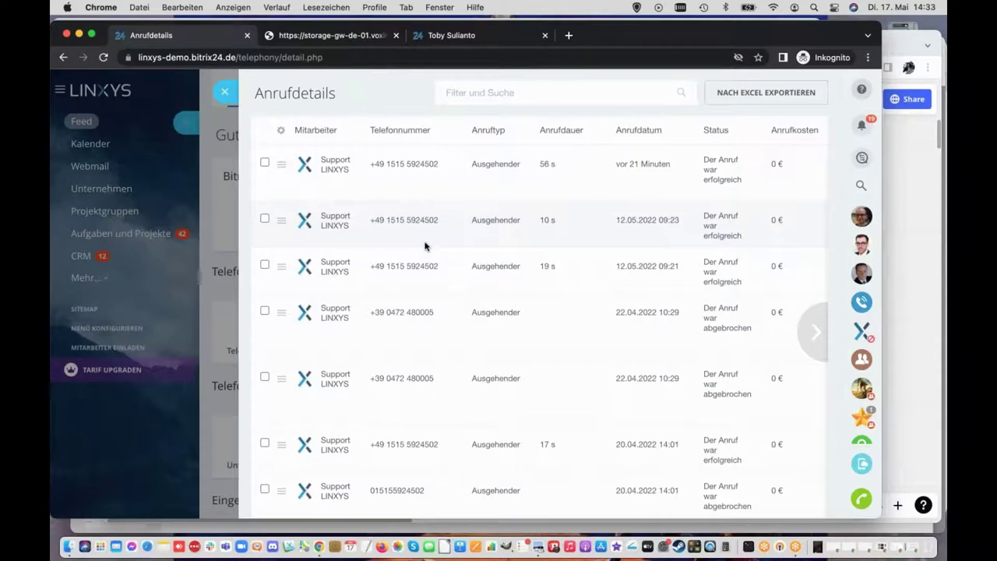
left_click(224, 91)
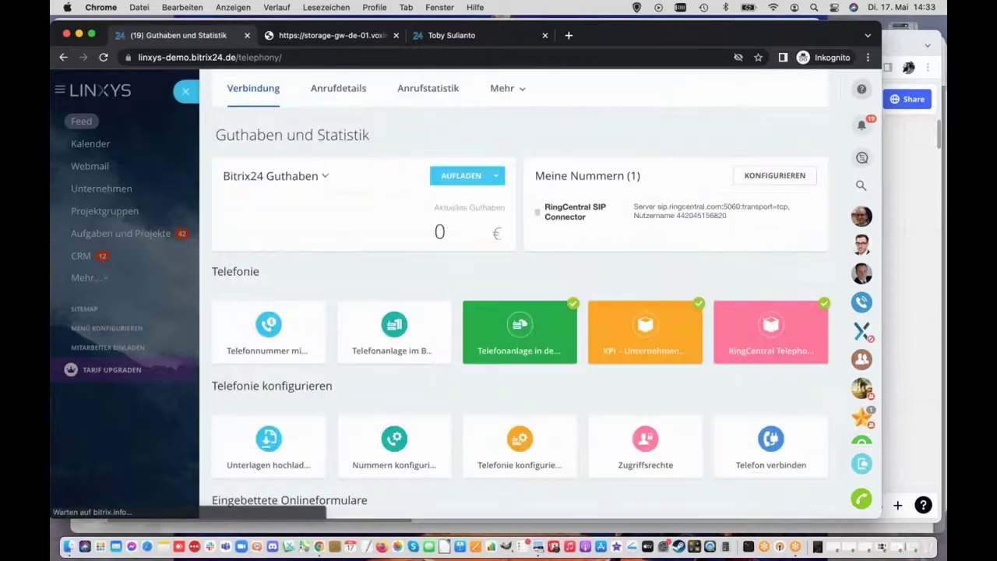
left_click(767, 214)
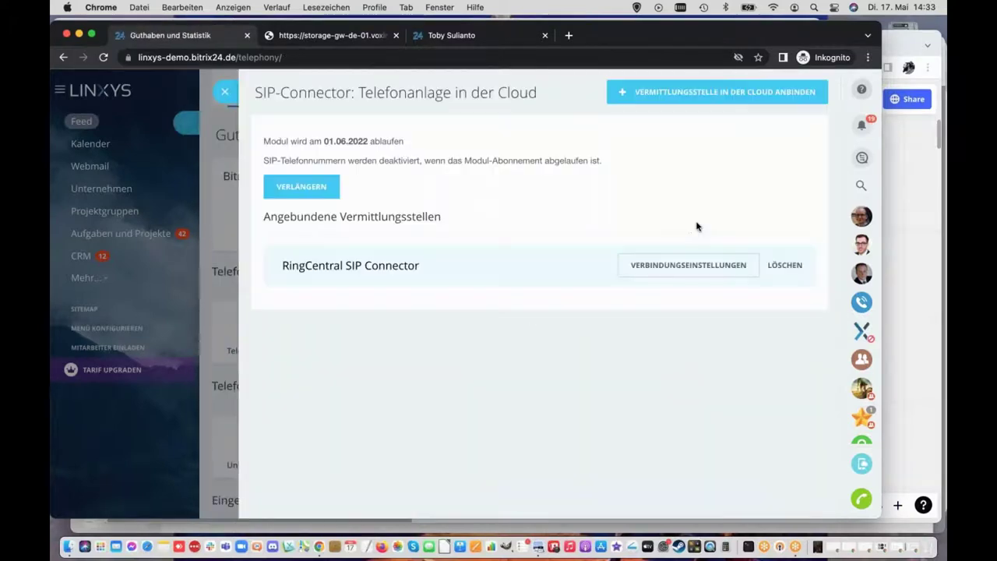
left_click(689, 260)
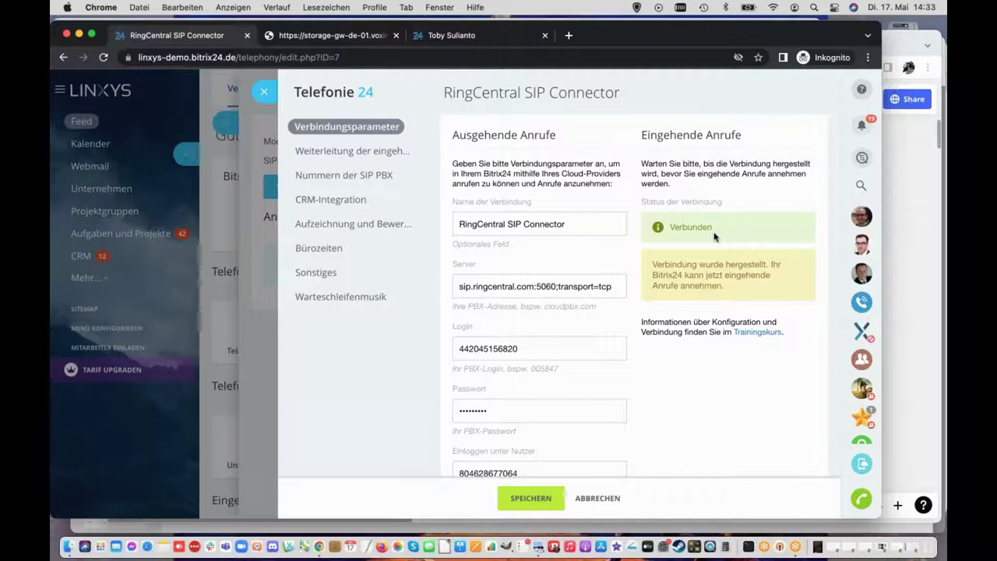
double_click(495, 225)
left_click(656, 360)
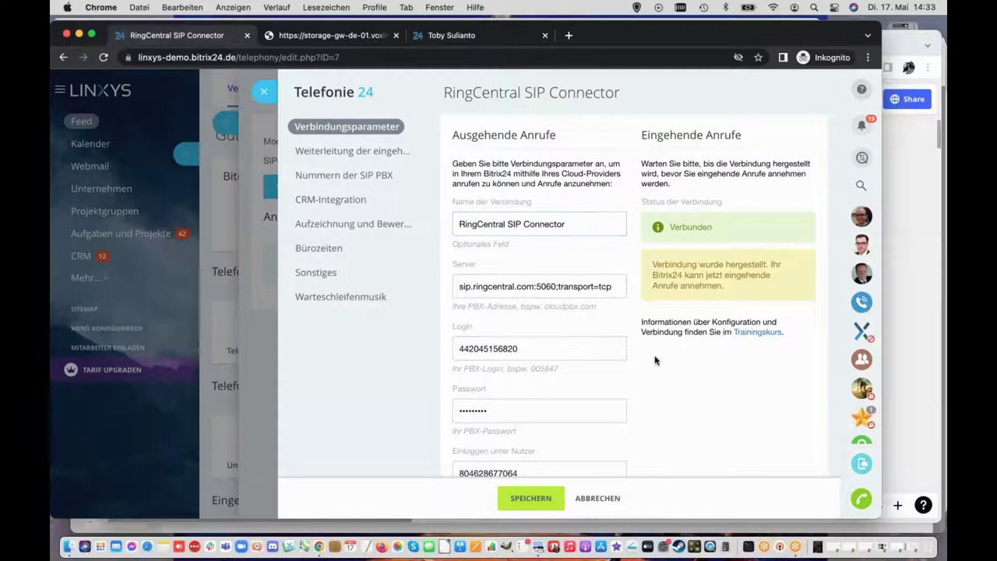
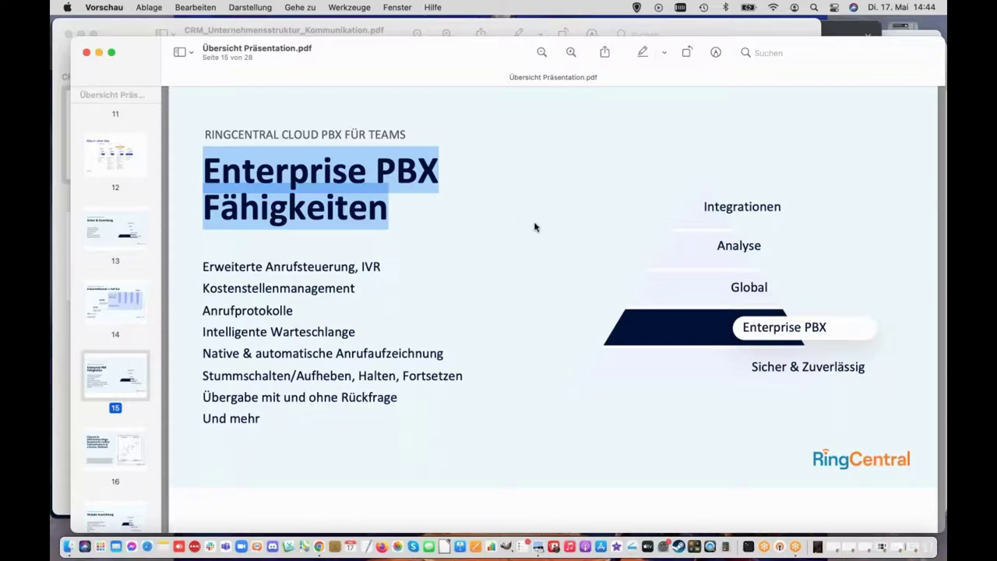
Step: Highlight the advanced call control and call recording points on page 15, and show the Gartner Magic Quadrant on page 16
left_click_drag(202, 266, 354, 267)
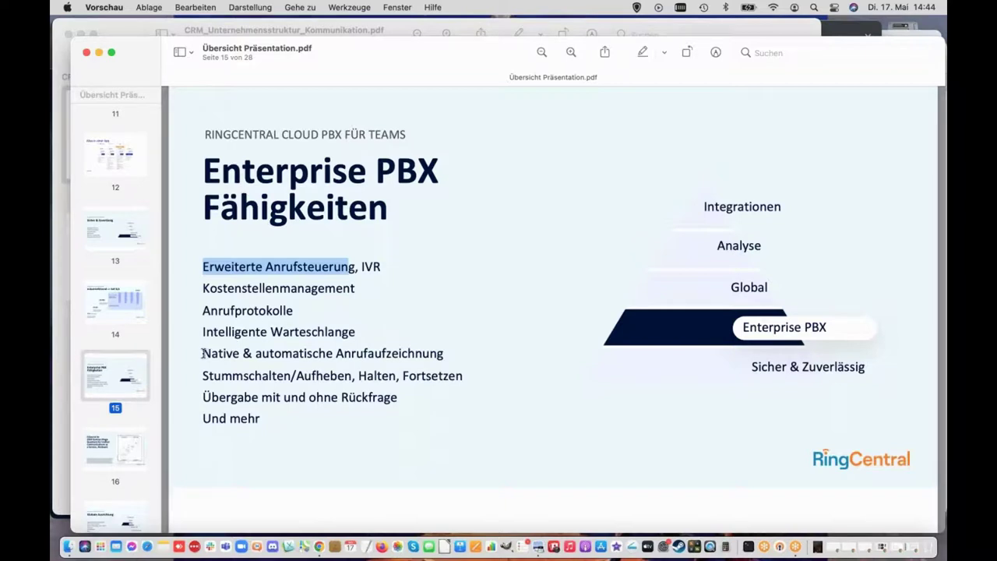
triple_click(452, 353)
left_click(113, 452)
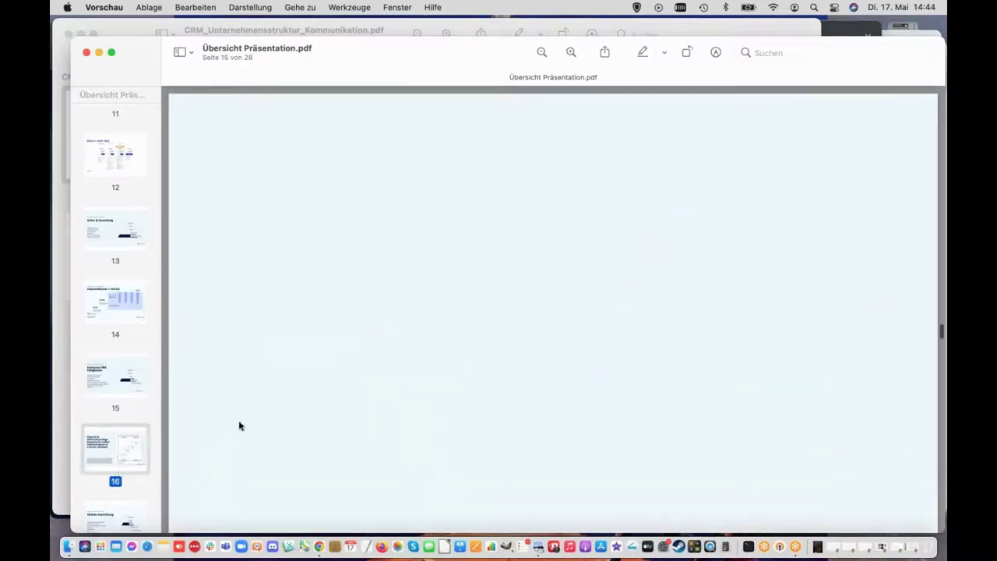
scroll(354, 433, "down", 2)
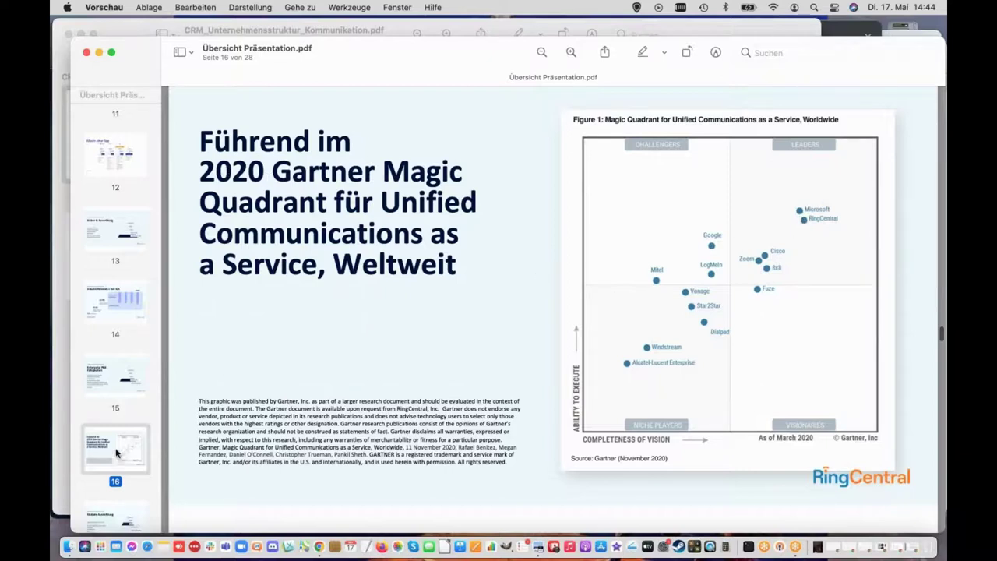
Step: Show page 17 on global orientation and highlight the points on local PSTN in 44 countries and number availability
scroll(116, 454, "down", 4)
left_click(116, 356)
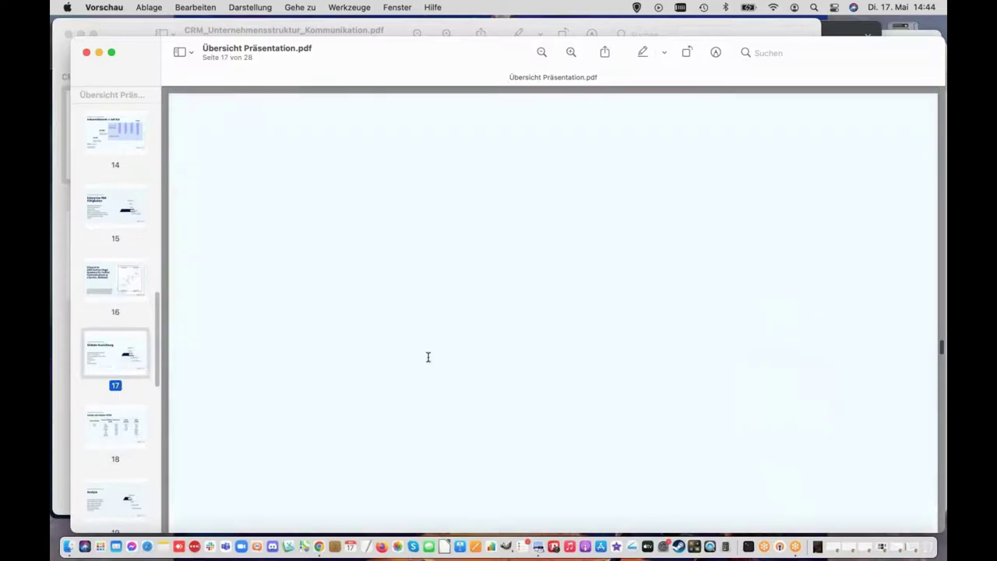
scroll(438, 363, "down", 3)
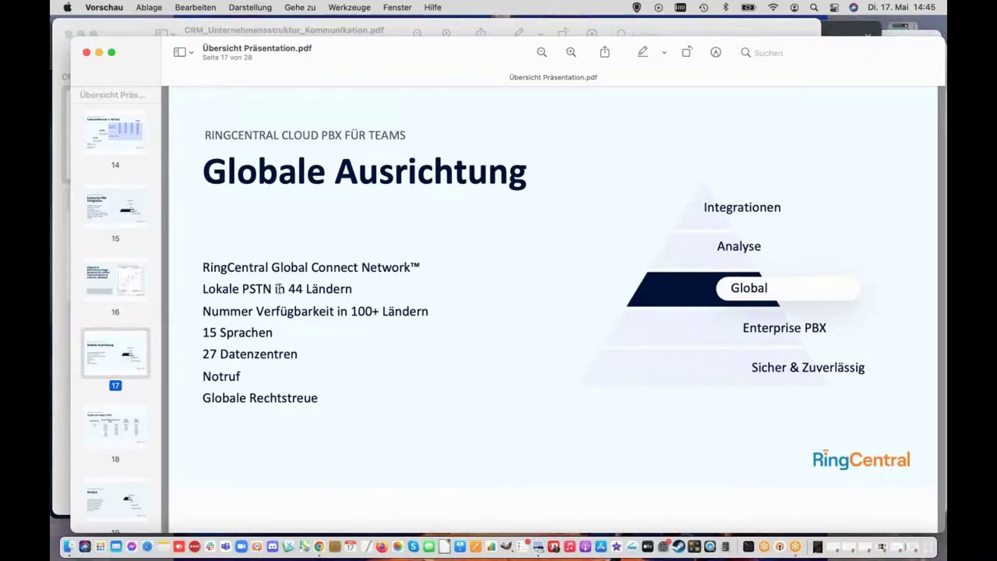
left_click_drag(287, 289, 326, 289)
left_click(259, 314)
left_click_drag(204, 311, 451, 313)
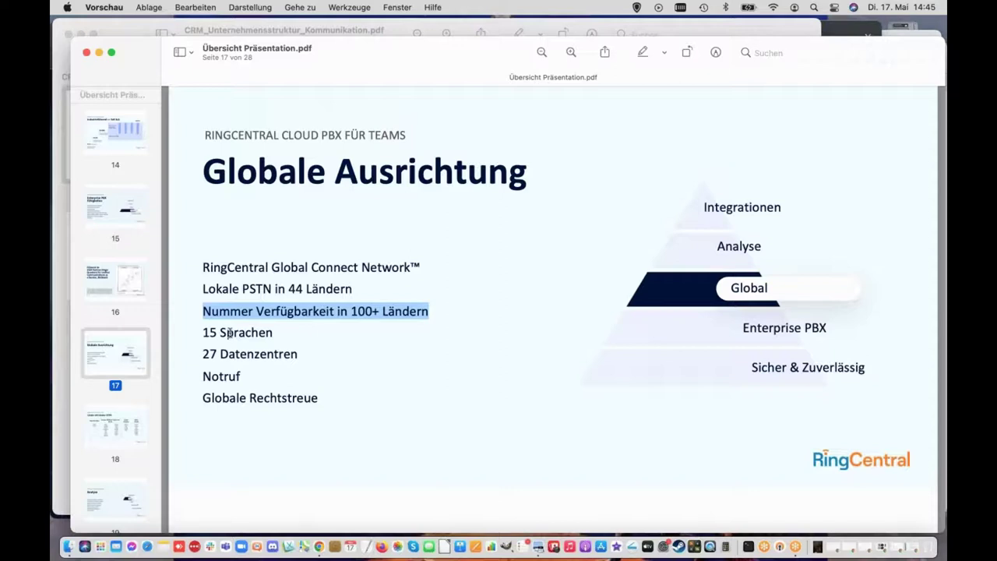
Step: Highlight the languages, data centres, emergency call and global legal compliance points one after another on page 17
left_click_drag(203, 333, 286, 335)
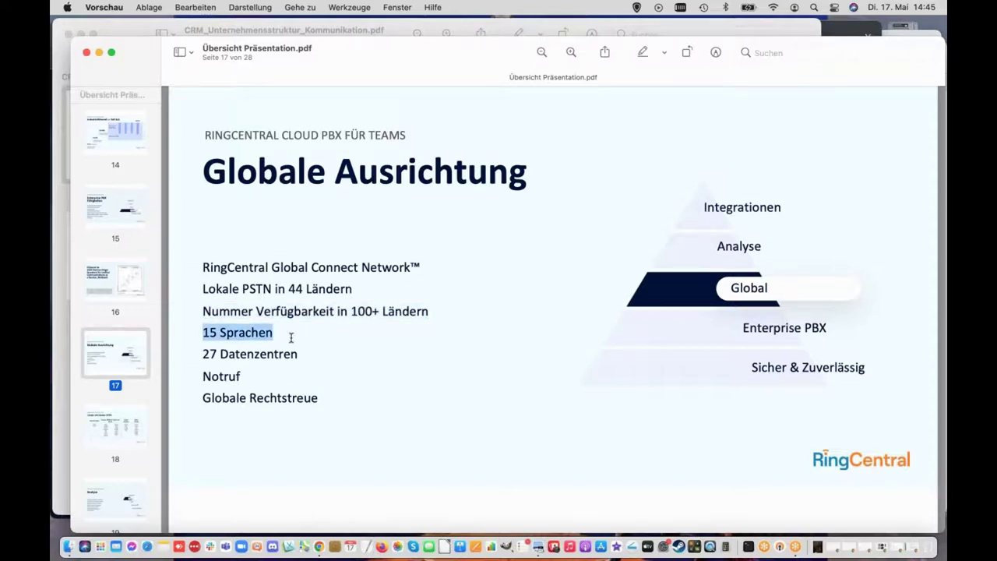
triple_click(324, 361)
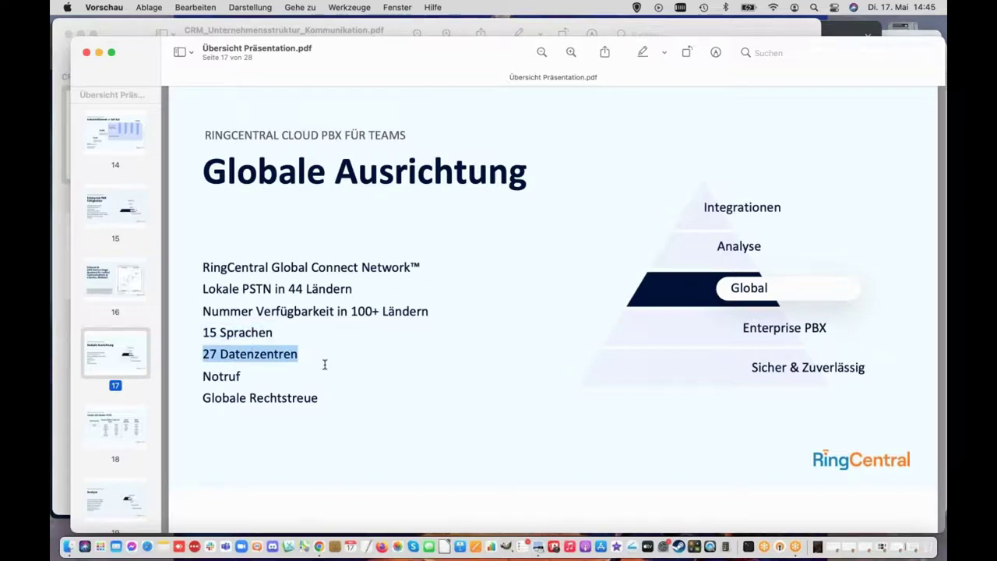
triple_click(209, 377)
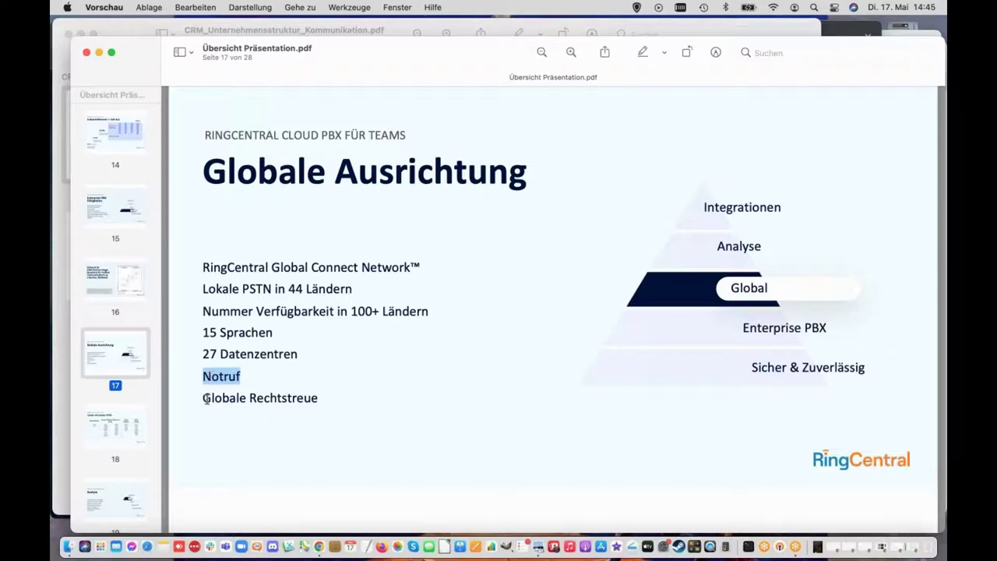
key("super+a")
left_click(296, 394)
left_click_drag(316, 397, 202, 398)
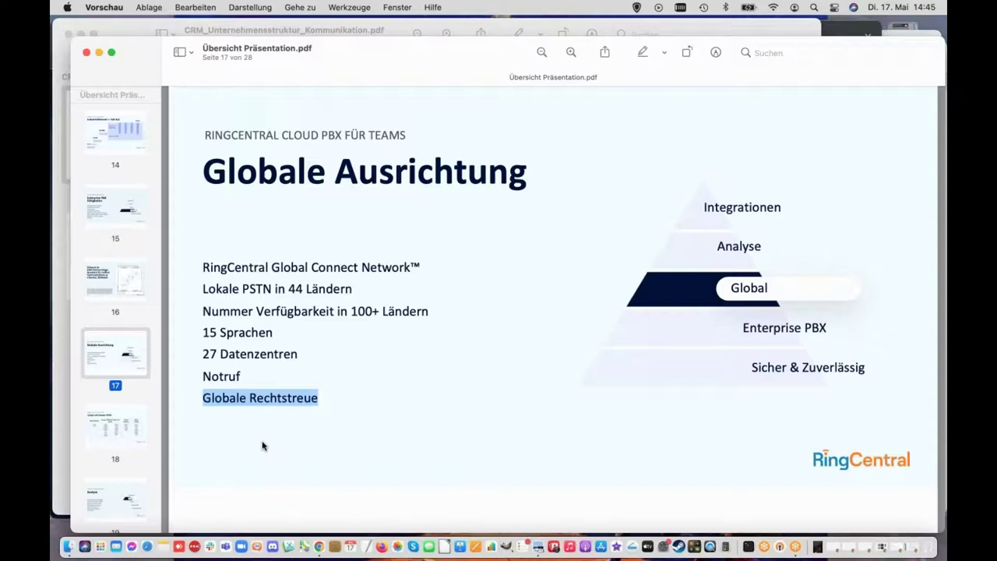
Step: Show the table of countries with local PSTN on page 18 and advance to the Analyse slide on page 19
left_click(131, 433)
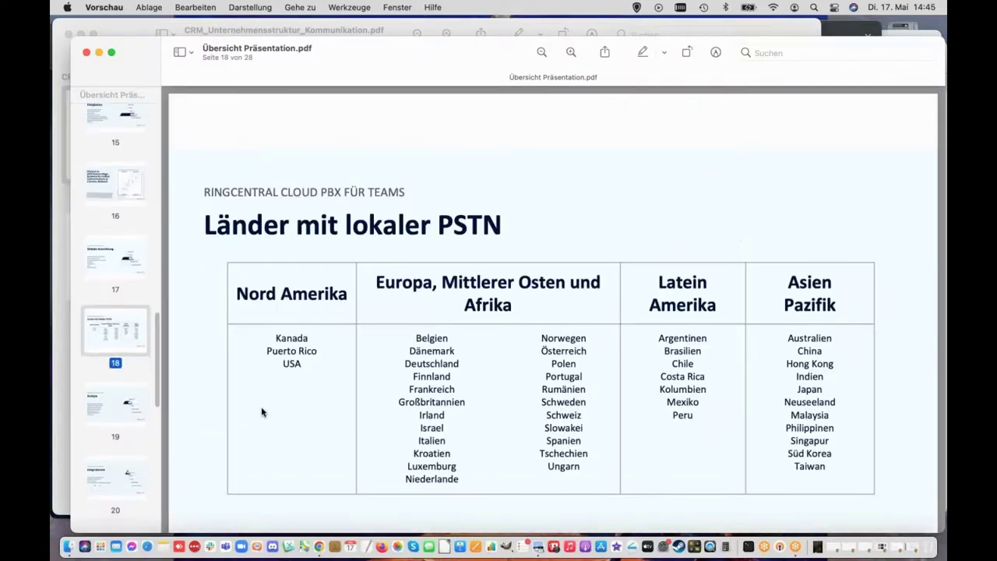
scroll(261, 412, "down", 2)
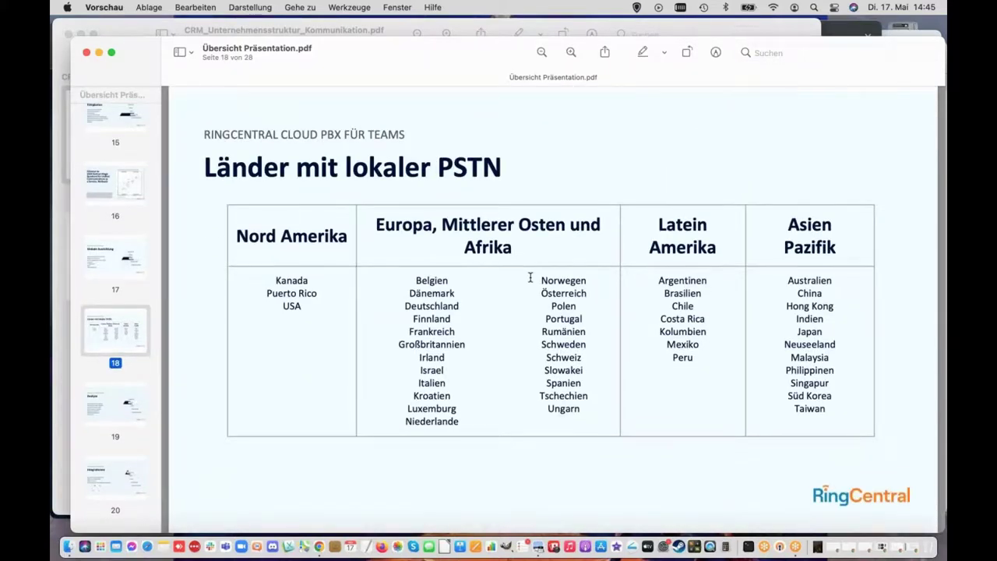
key("Down")
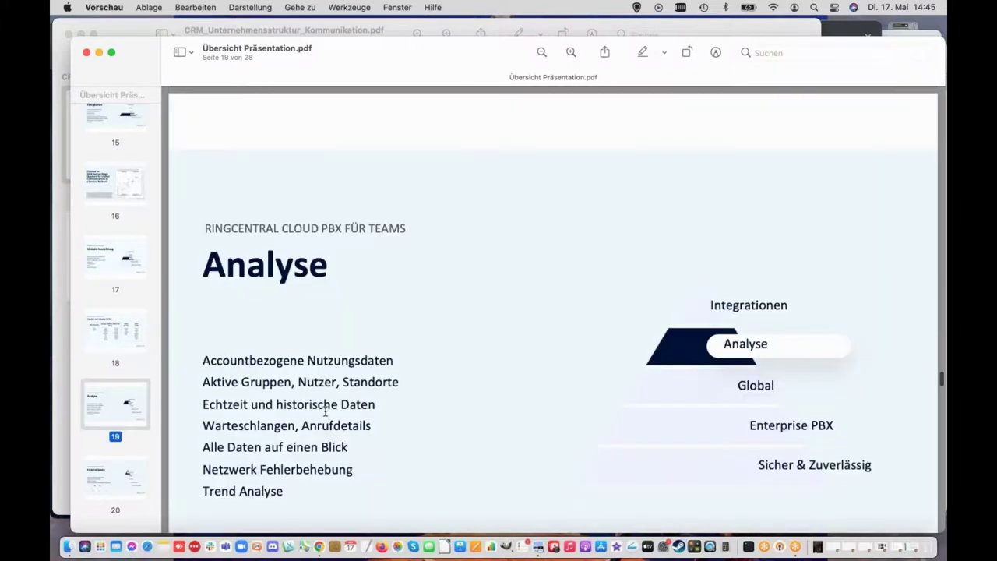
Step: Highlight the Trend Analyse point on page 19 and show the Integrationen slide on page 20
scroll(326, 412, "down", 3)
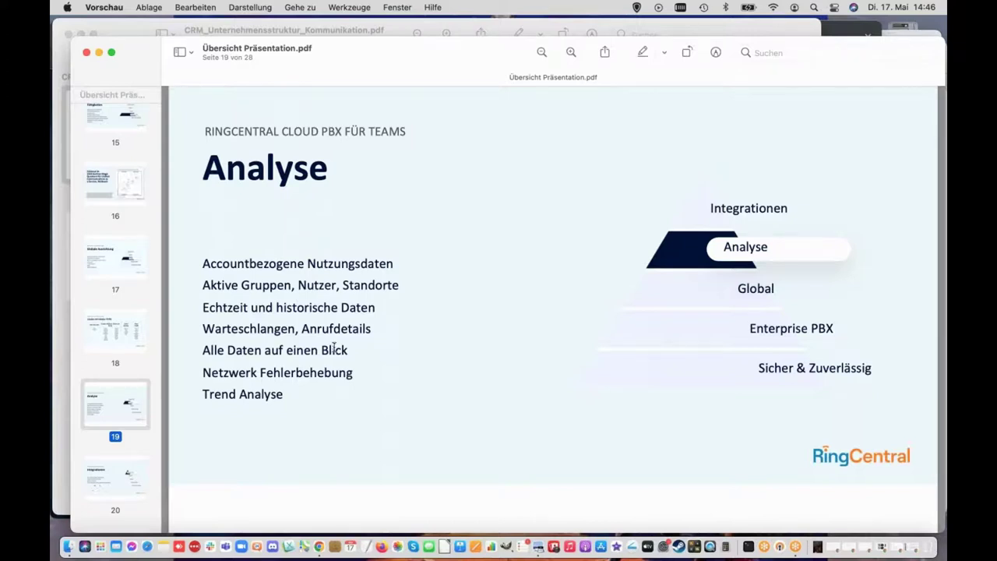
left_click_drag(291, 394, 204, 394)
scroll(233, 396, "down", 1)
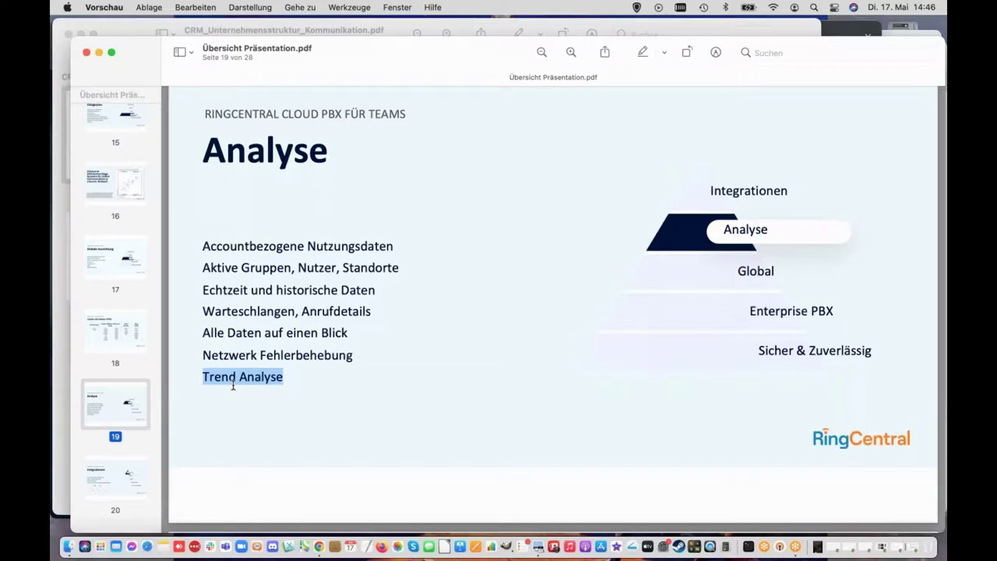
scroll(109, 405, "down", 3)
left_click(110, 406)
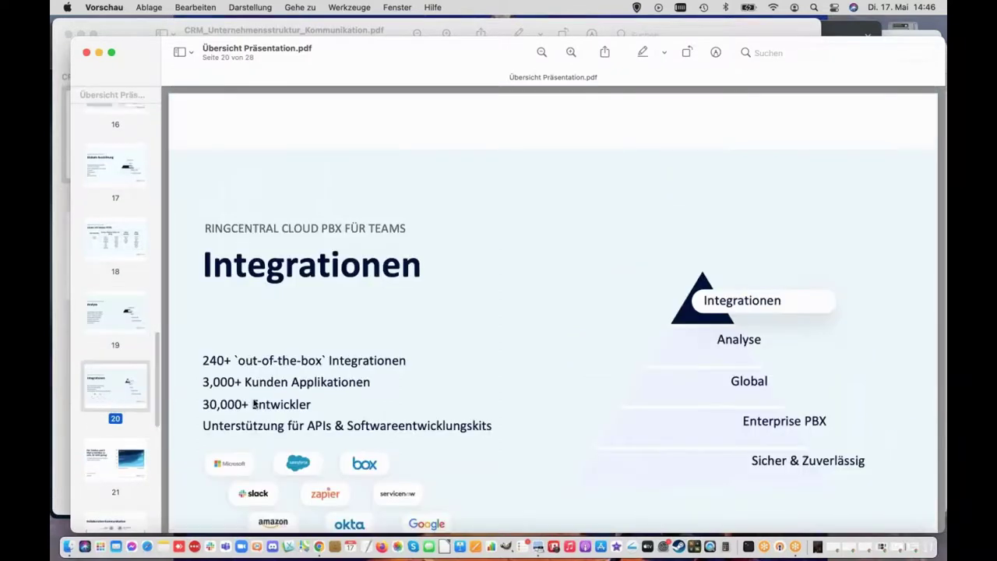
scroll(473, 369, "down", 3)
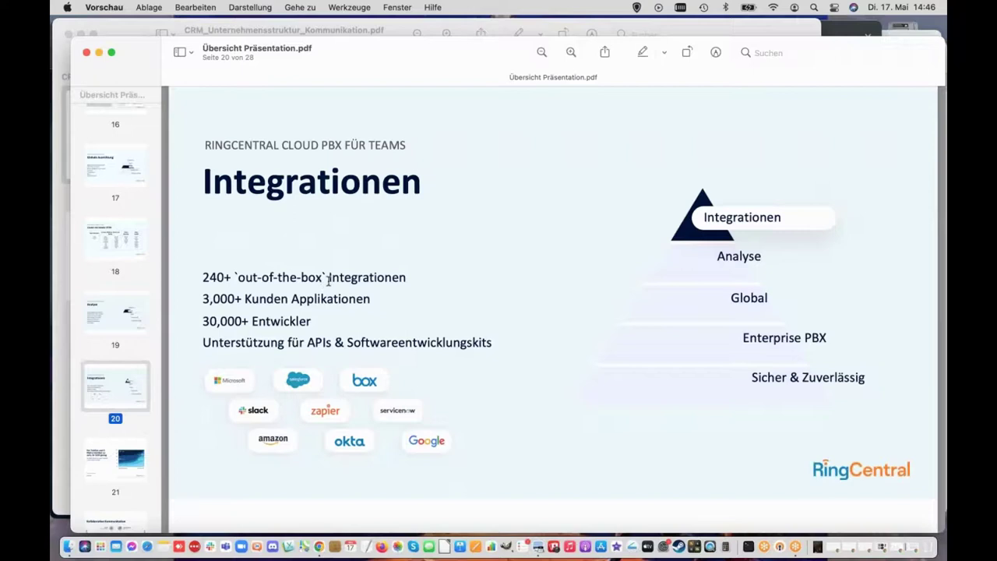
Step: Switch to Chrome, close the RingCentral SIP Connector settings to show the telephony overview, and return to the PDF presentation
key("super+Tab")
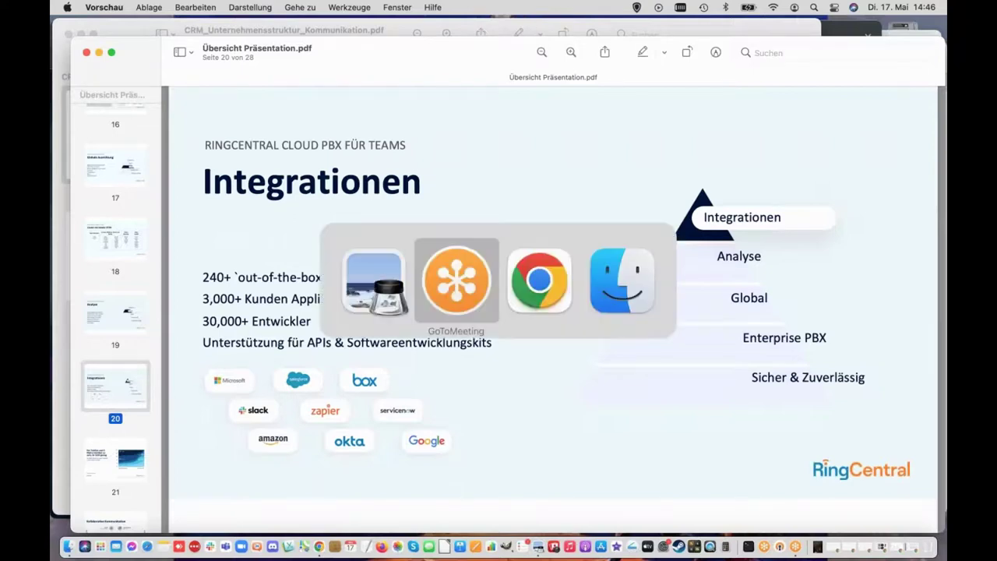
key("super+Tab")
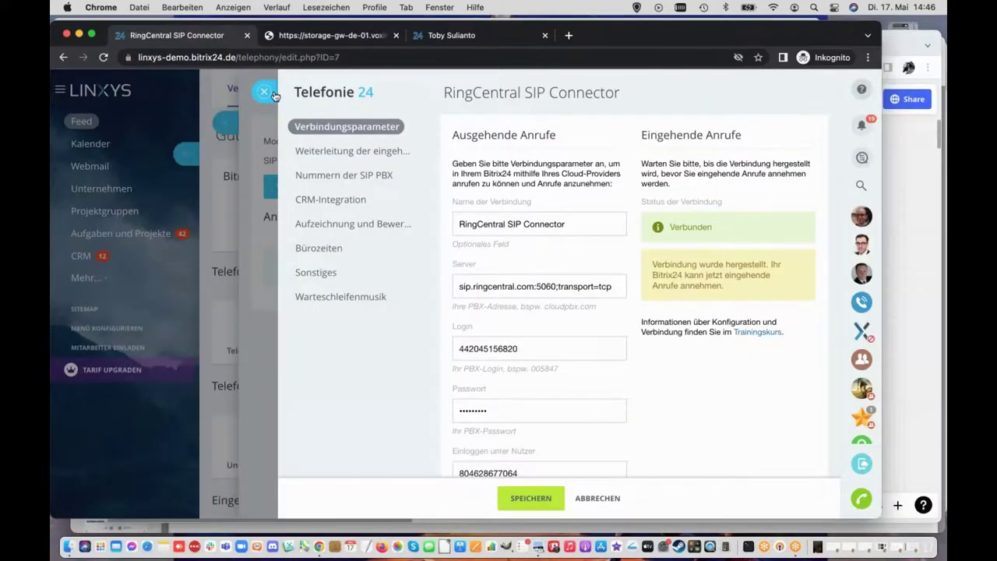
key("Escape")
key("Escape")
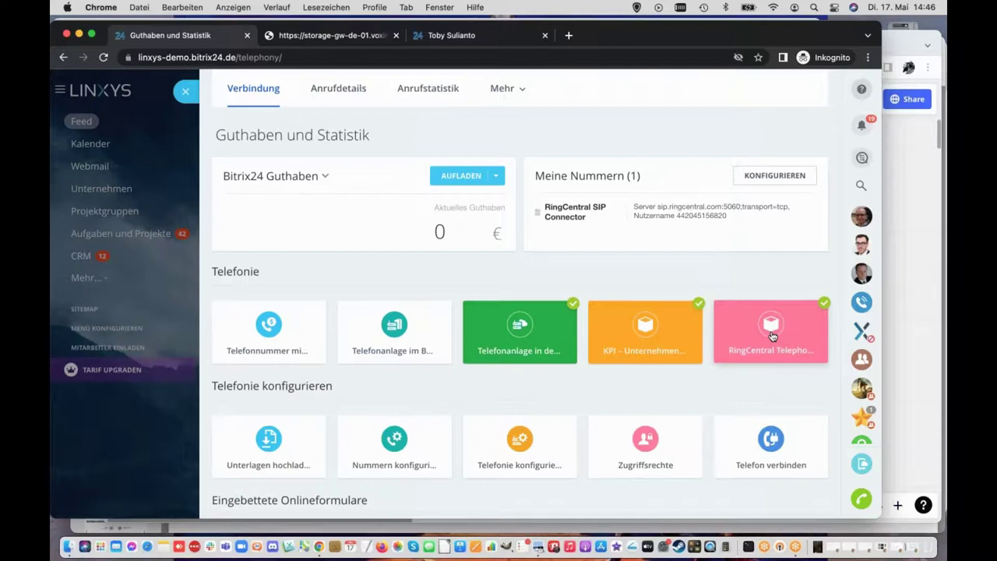
key("super+Tab")
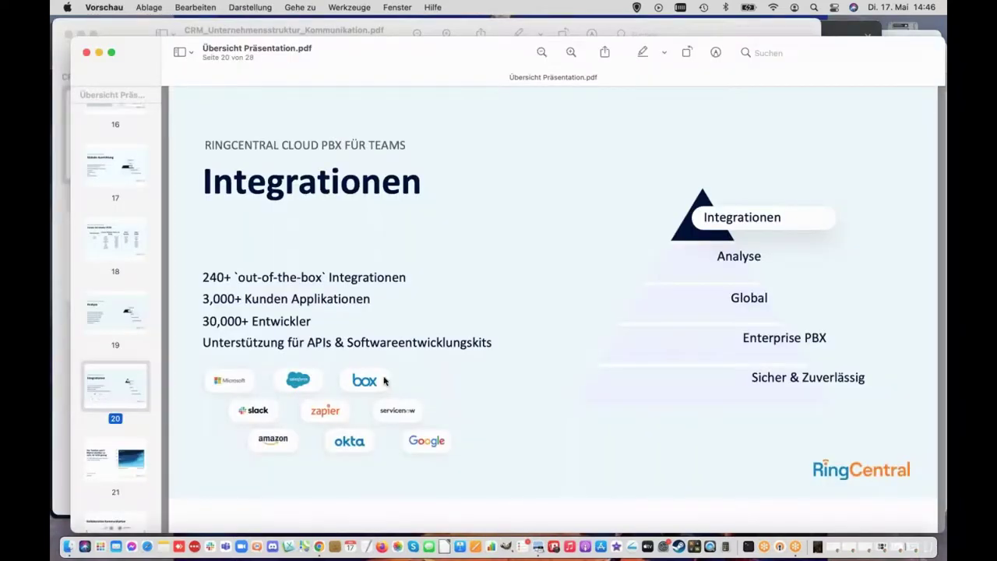
Step: Highlight the points on 3,000+ customer applications and 30,000+ developers on page 20
left_click_drag(202, 299, 268, 299)
left_click(352, 299)
left_click_drag(203, 320, 312, 321)
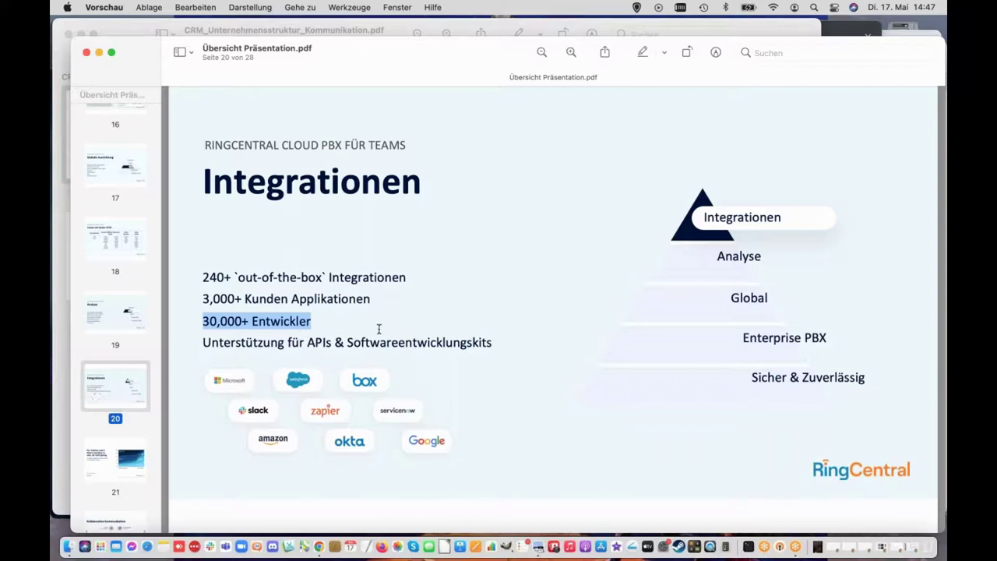
scroll(378, 329, "down", 2)
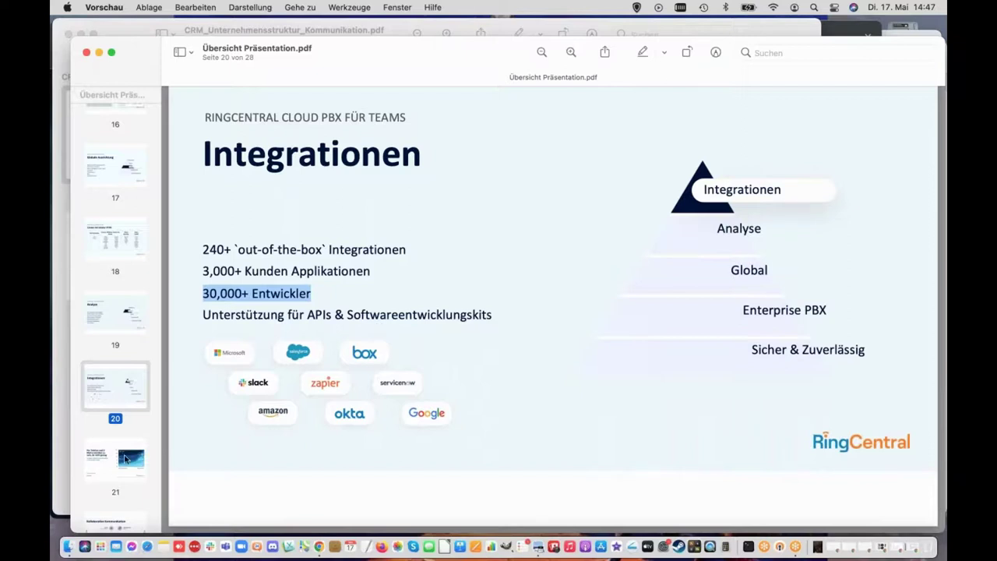
Step: Show page 21 on customer reachability and look through the thumbnails of the remaining pages
left_click(115, 468)
scroll(429, 462, "down", 5)
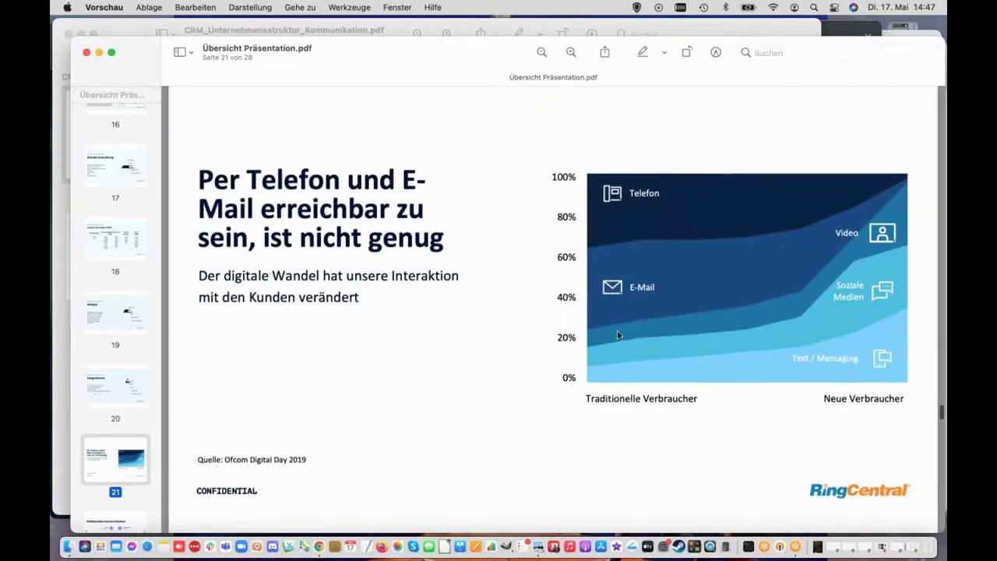
scroll(125, 331, "down", 10)
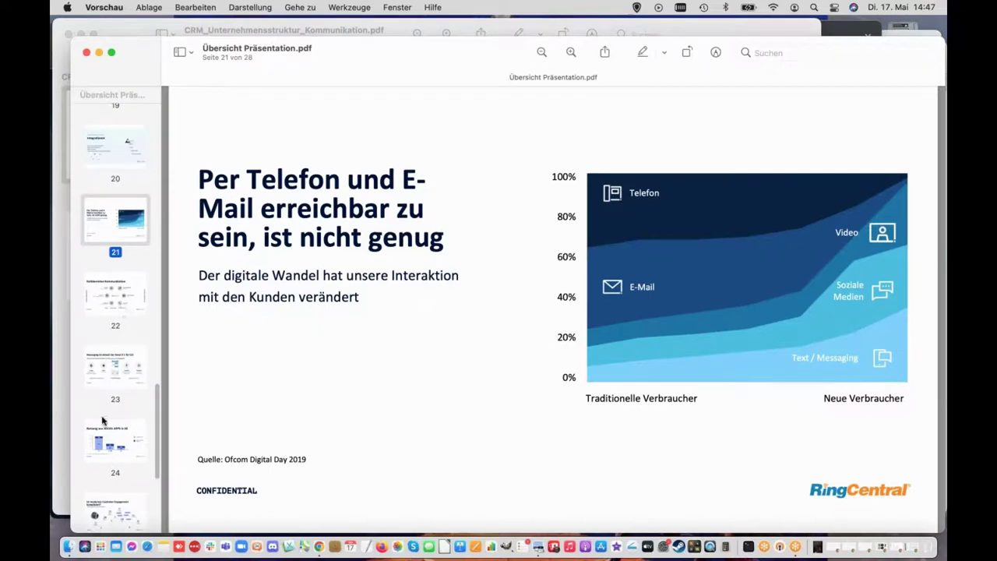
scroll(109, 439, "down", 10)
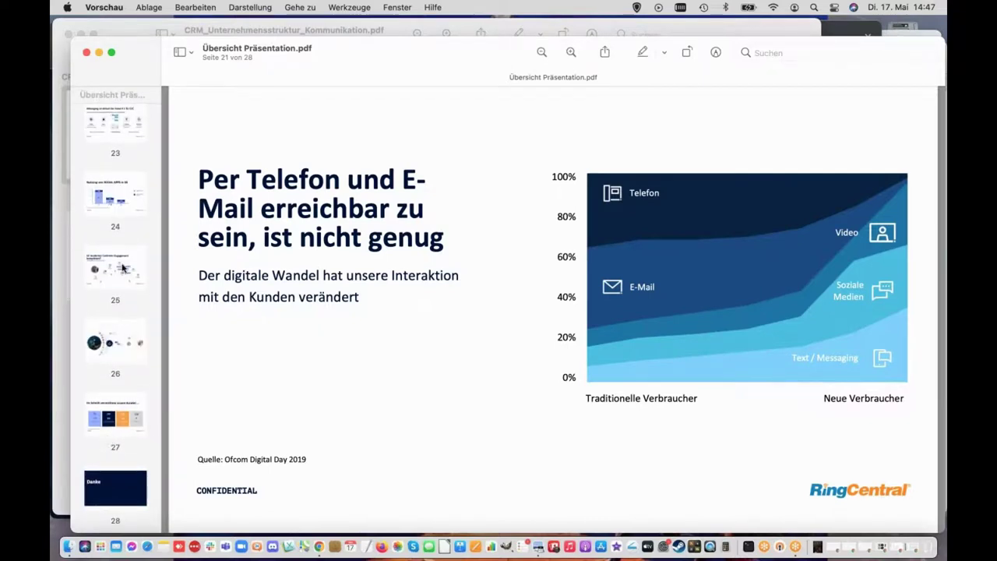
scroll(140, 235, "up", 2)
scroll(138, 234, "up", 2)
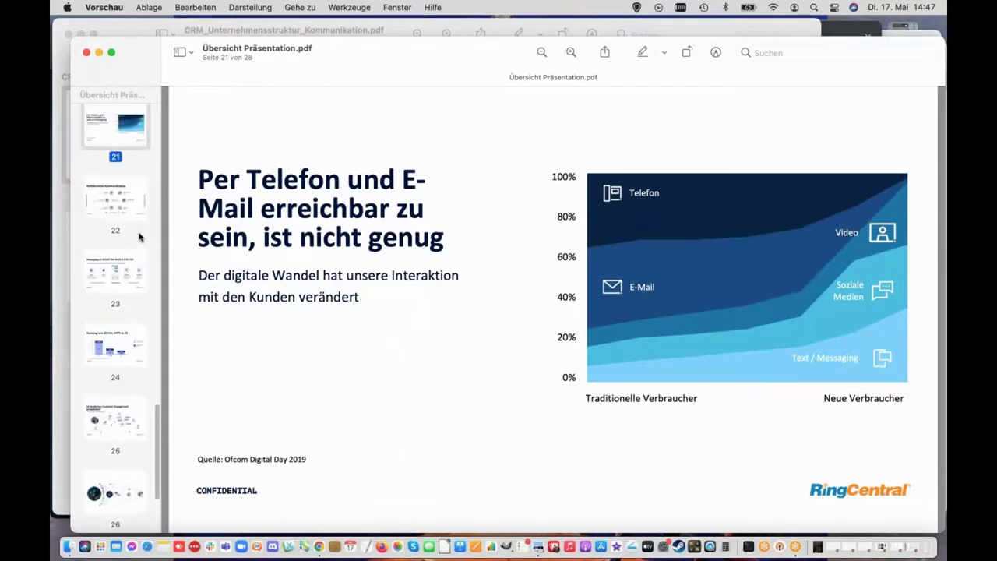
Step: Switch to Chrome, leave the telephony overview for the feed and reopen Telefonie from the search suggestions
key("super+Tab")
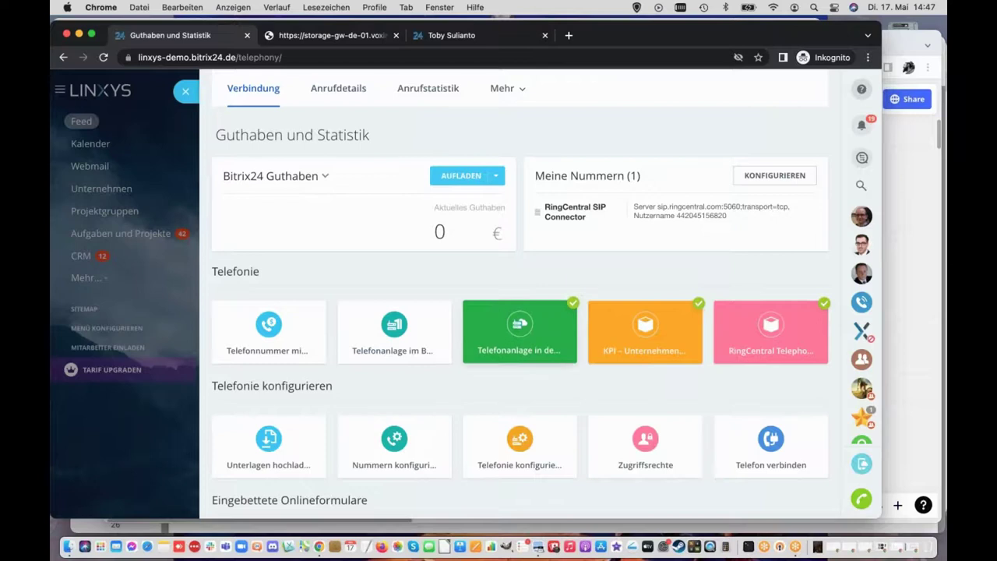
left_click(186, 90)
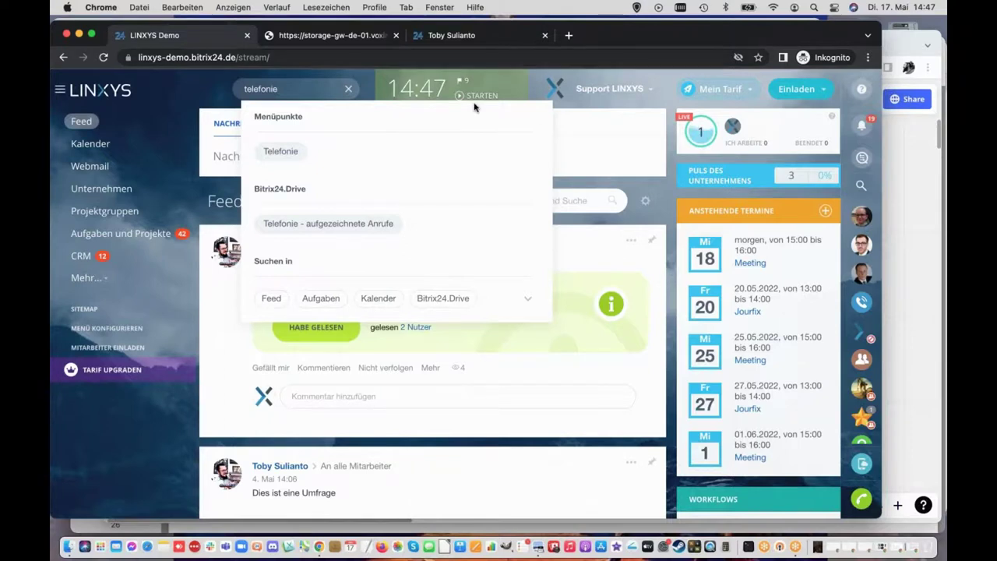
left_click(301, 90)
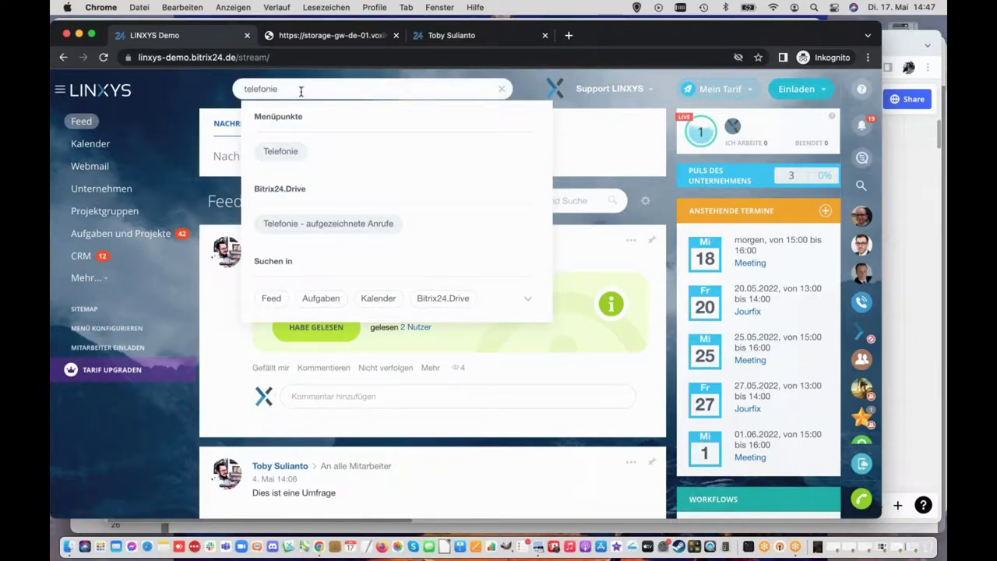
left_click(274, 153)
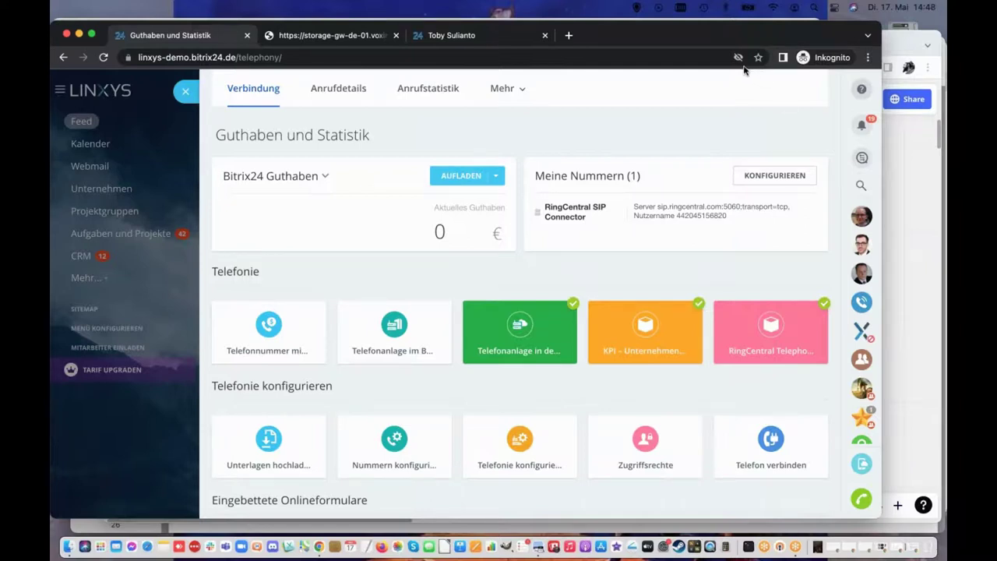
Step: Open the configuration list of own phone numbers to check the RingCentral connector's connection status, and close it
left_click(646, 272)
left_click(777, 163)
left_click(775, 175)
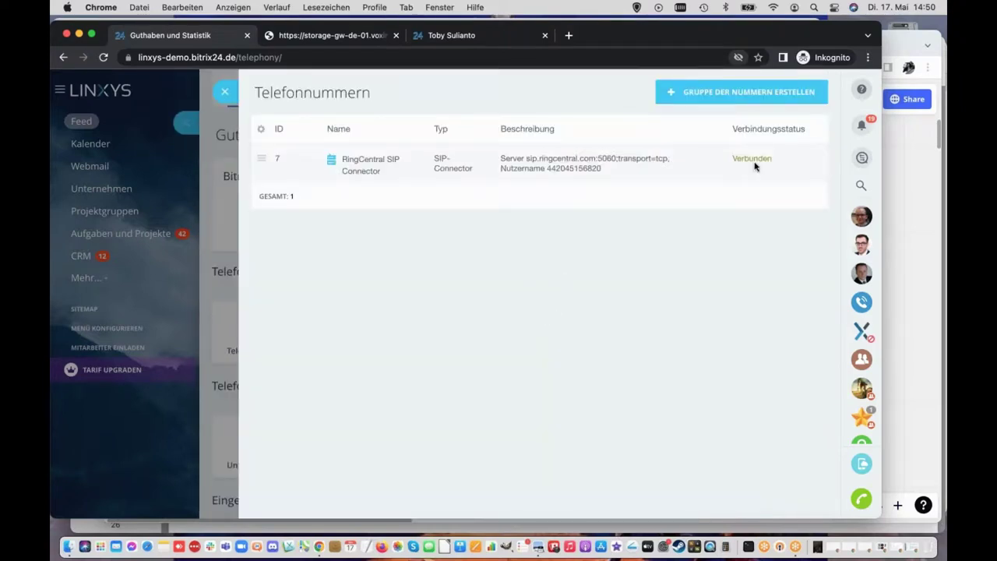
left_click(225, 92)
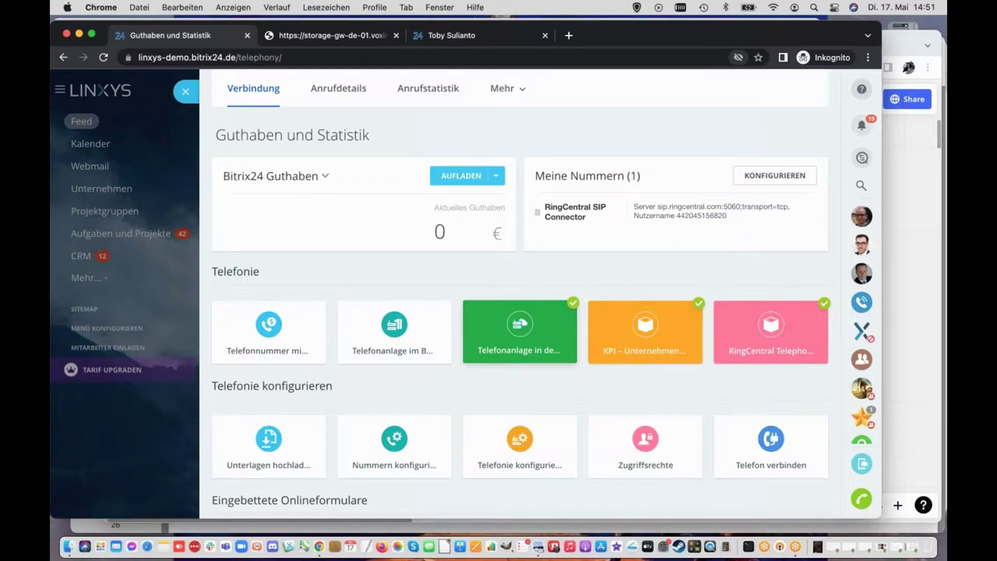
Step: Open the cloud PBX SIP connector, show the price on its subscription renewal page, and return to the telephony overview
left_click(550, 325)
left_click(298, 185)
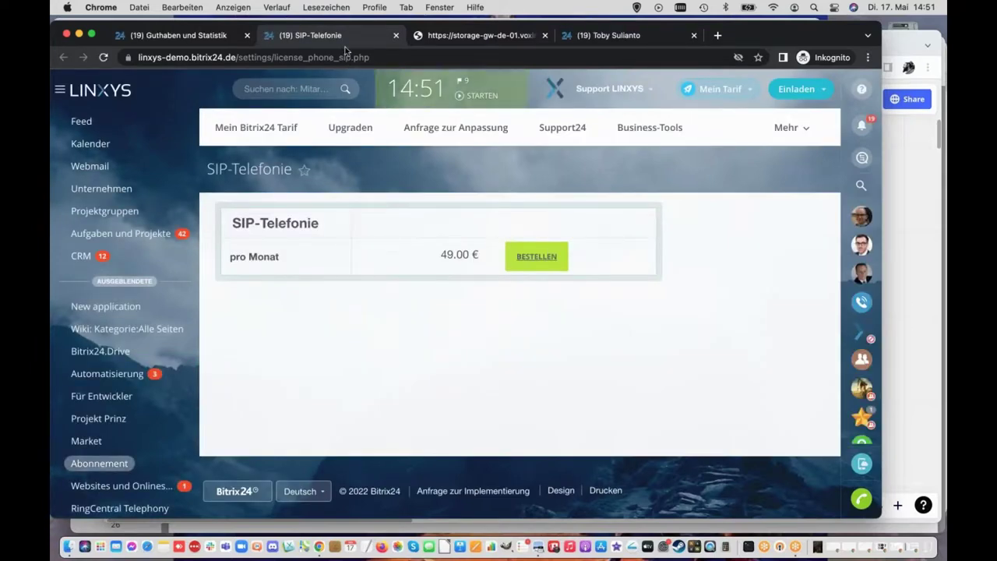
left_click(396, 35)
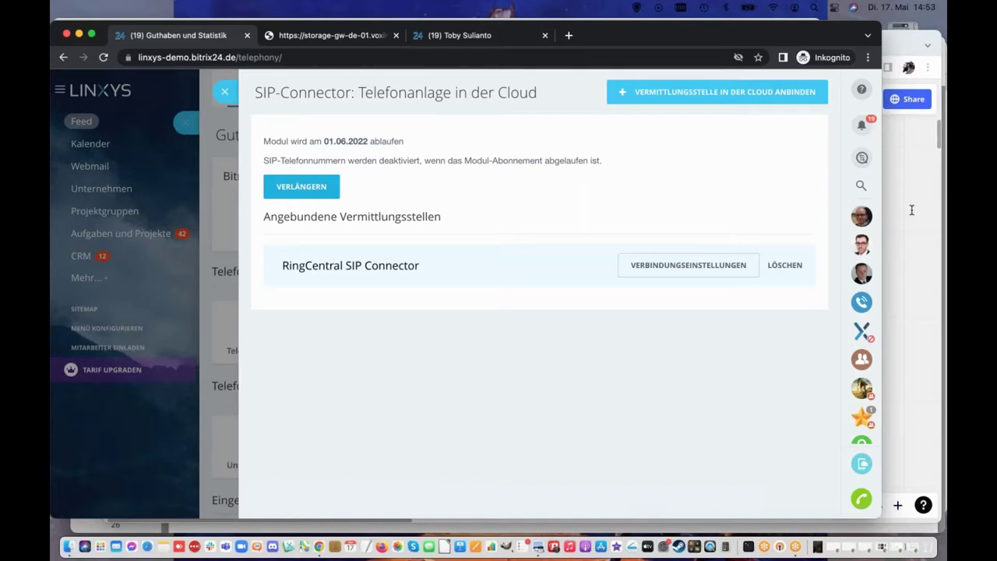
left_click(229, 99)
left_click(226, 97)
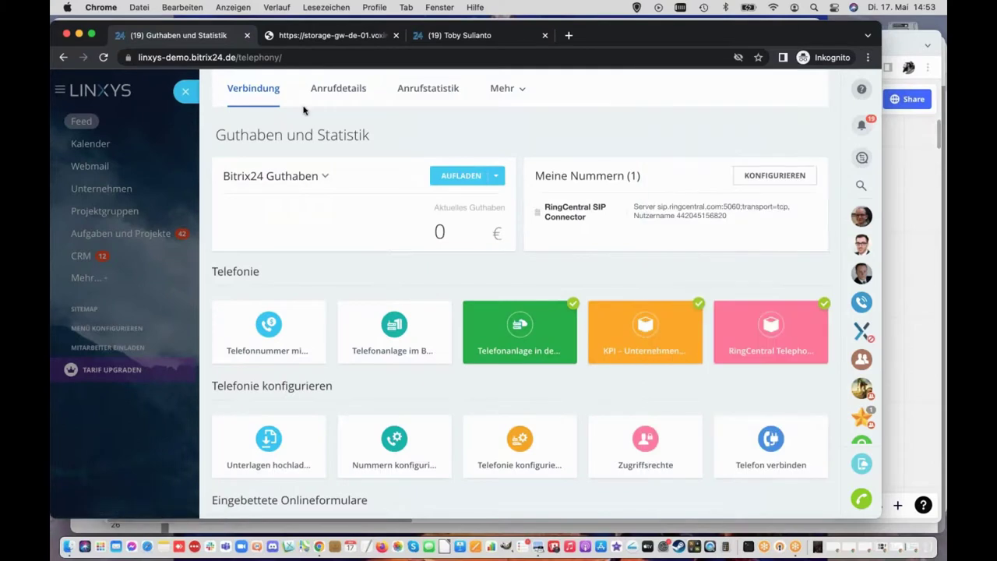
Step: Reopen Telefonie from the feed search and examine the country, number type and region options for renting a phone number
left_click(187, 93)
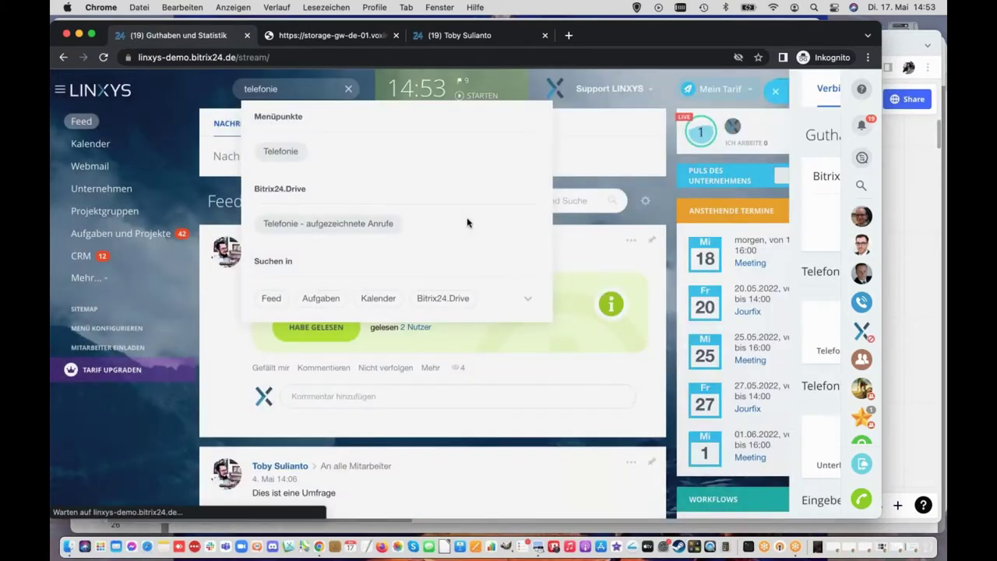
left_click(299, 151)
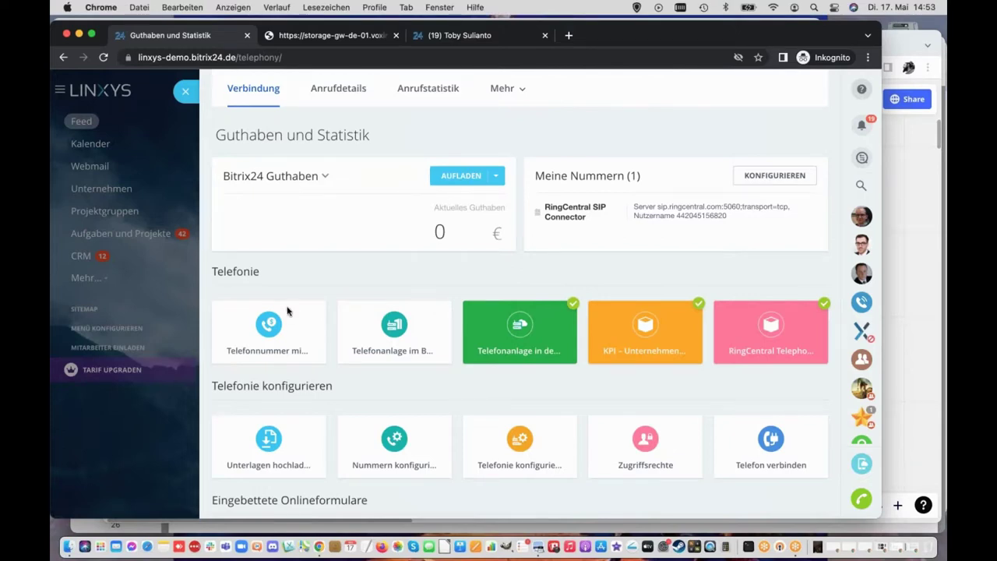
left_click(291, 349)
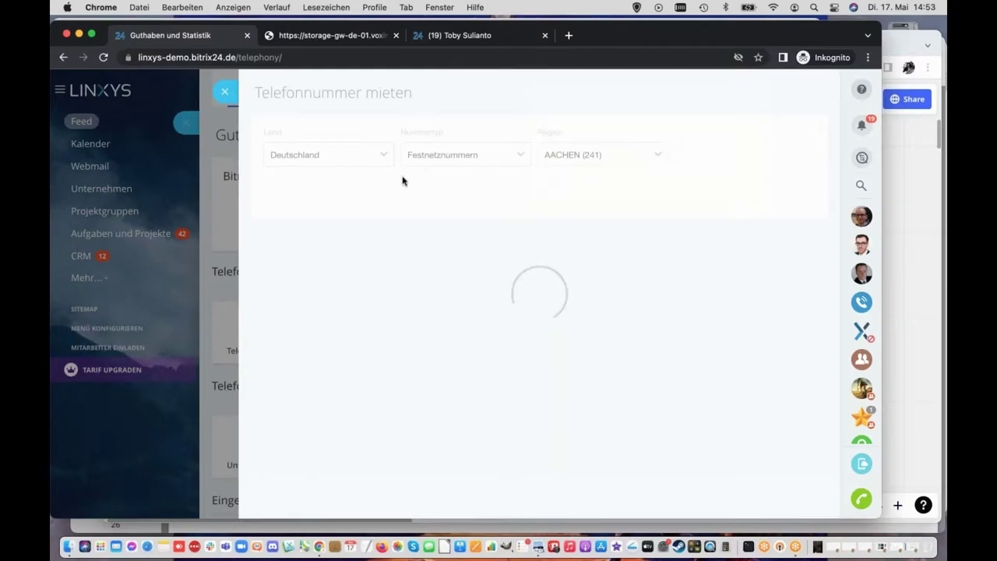
left_click(363, 163)
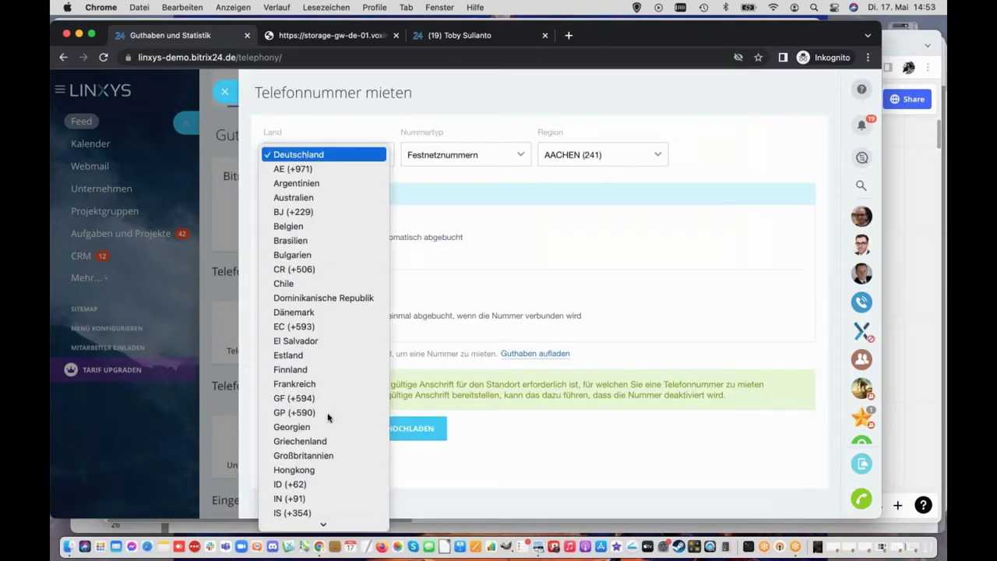
left_click(502, 156)
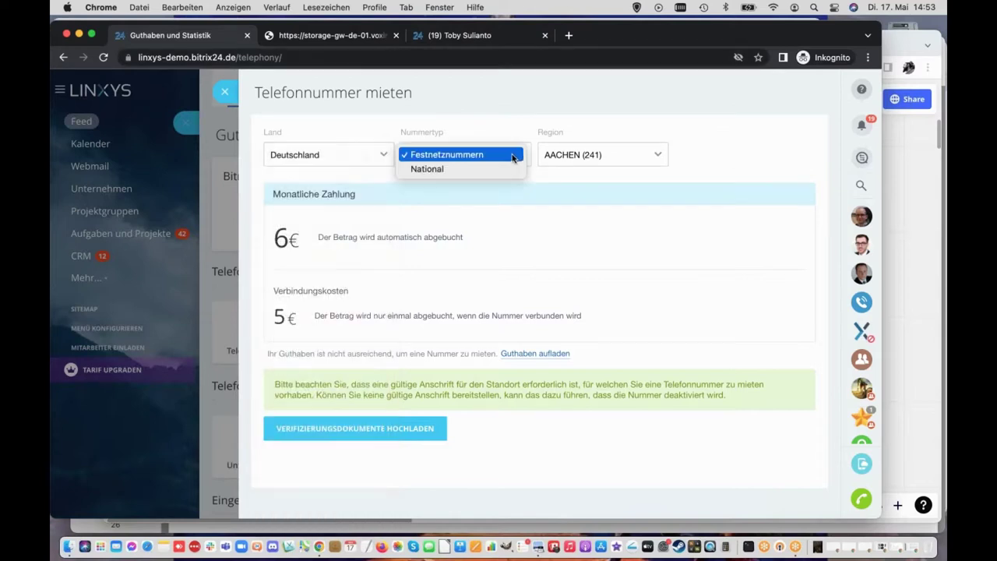
left_click(615, 162)
left_click(614, 157)
left_click(777, 192)
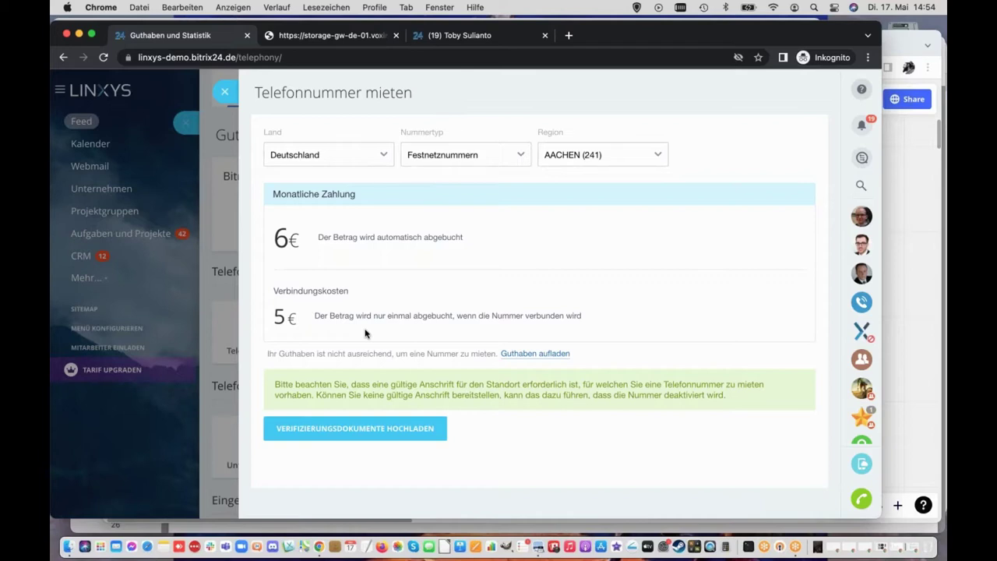
Step: Show the available German regions for rented landline numbers, and close the rental form and the telephony overview
left_click(577, 156)
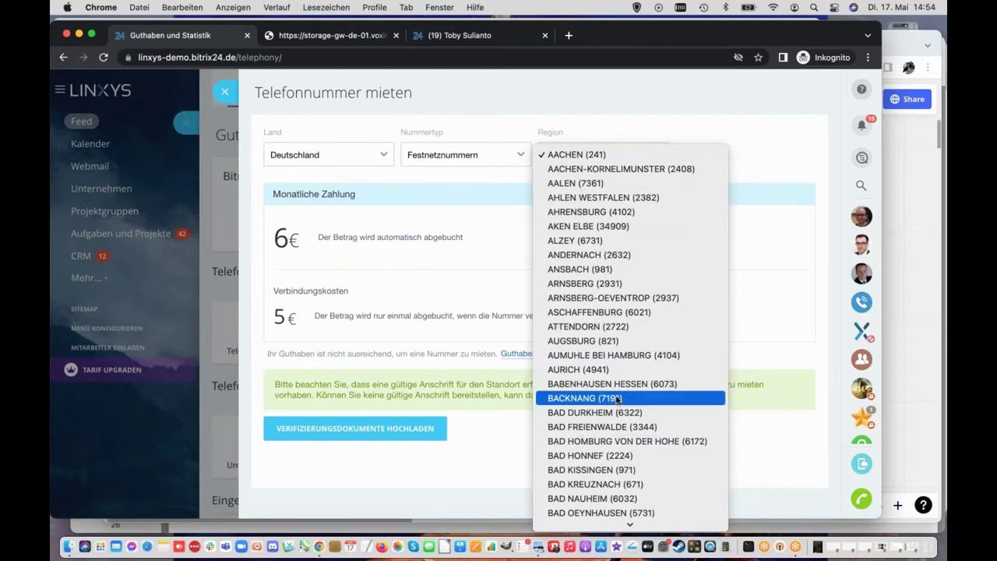
left_click(444, 277)
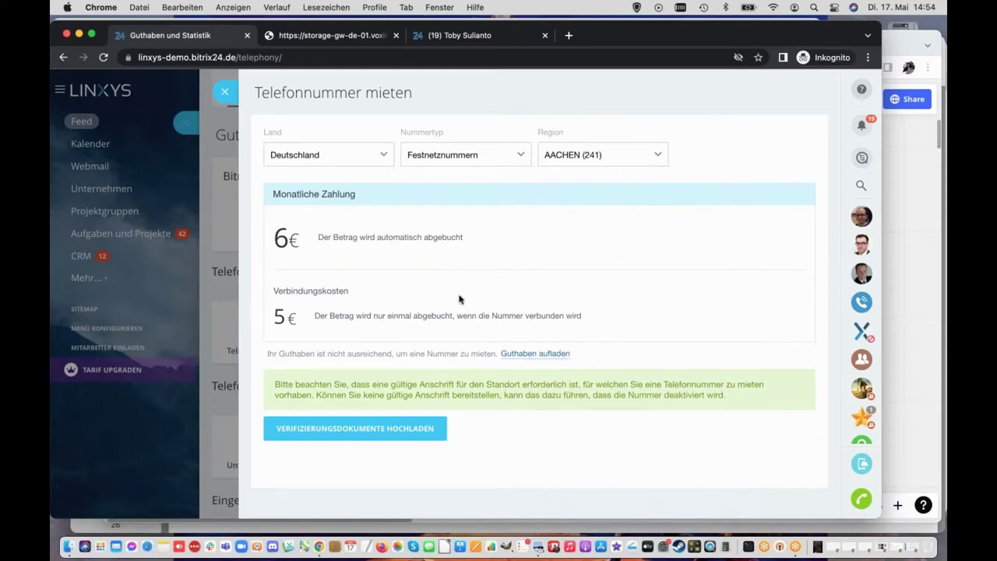
left_click(579, 162)
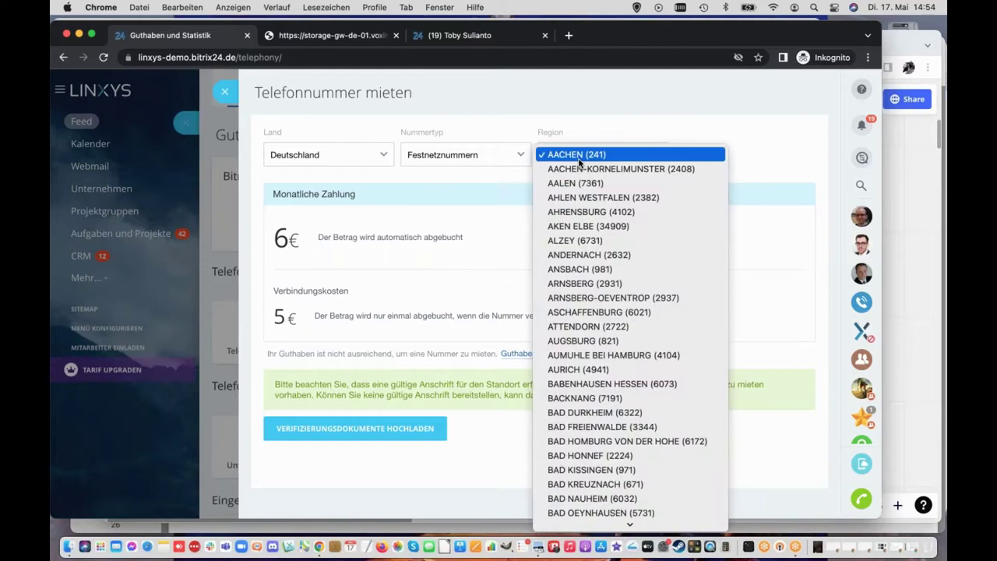
left_click(449, 276)
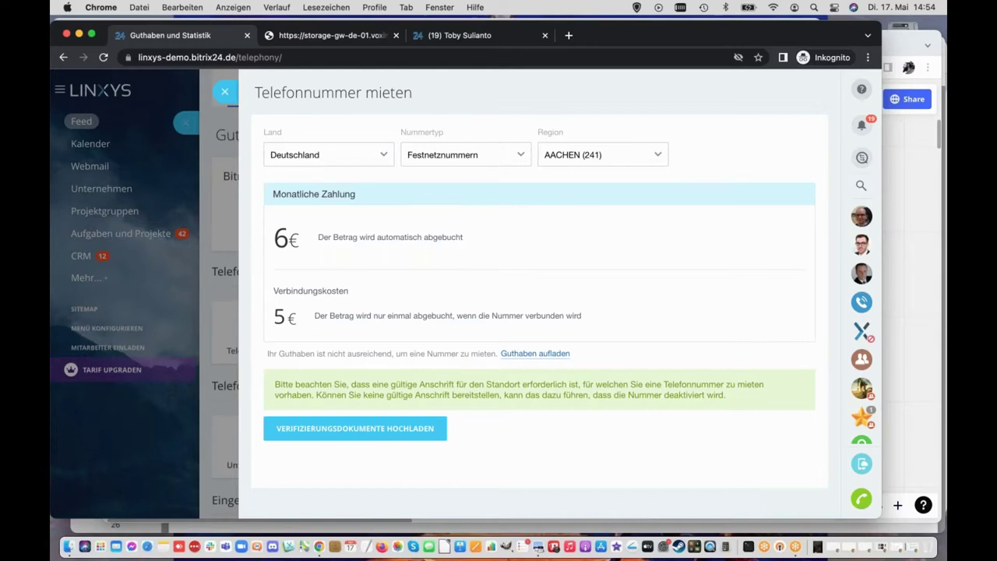
left_click(225, 91)
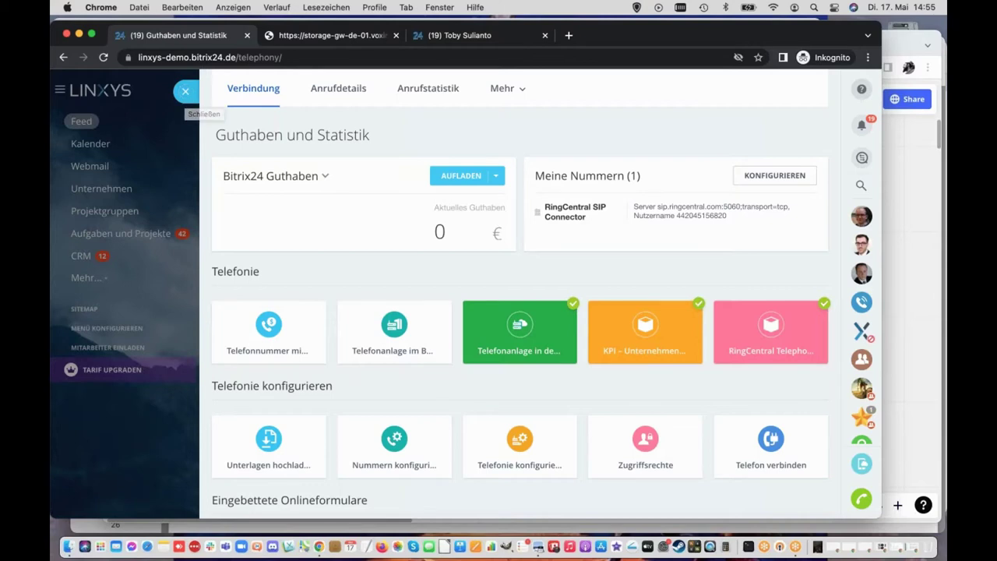
left_click(185, 91)
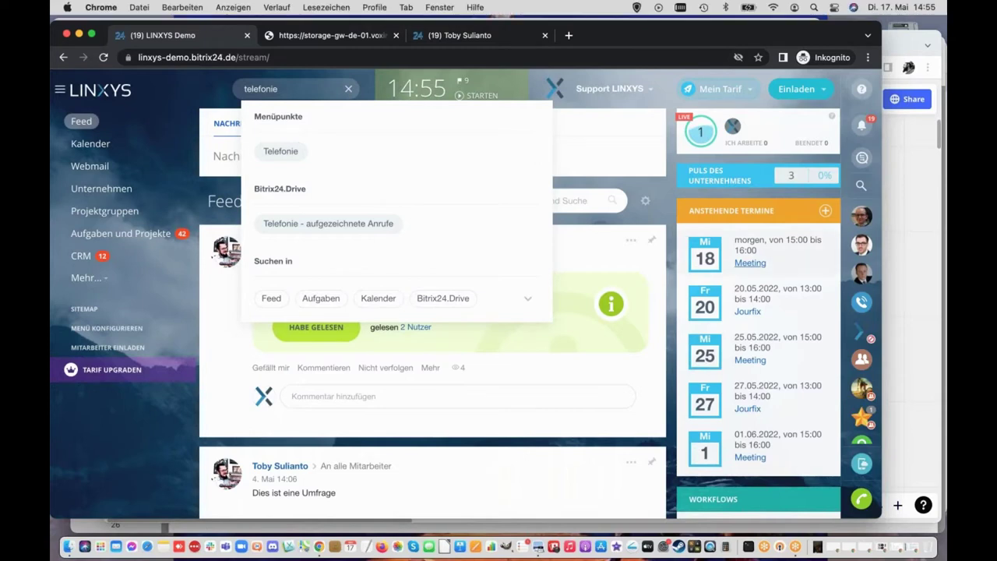
Step: Dismiss the search suggestions, skim the notifications list (Benachrichtigungen) from the newest entries to older ones, and close it
left_click(581, 138)
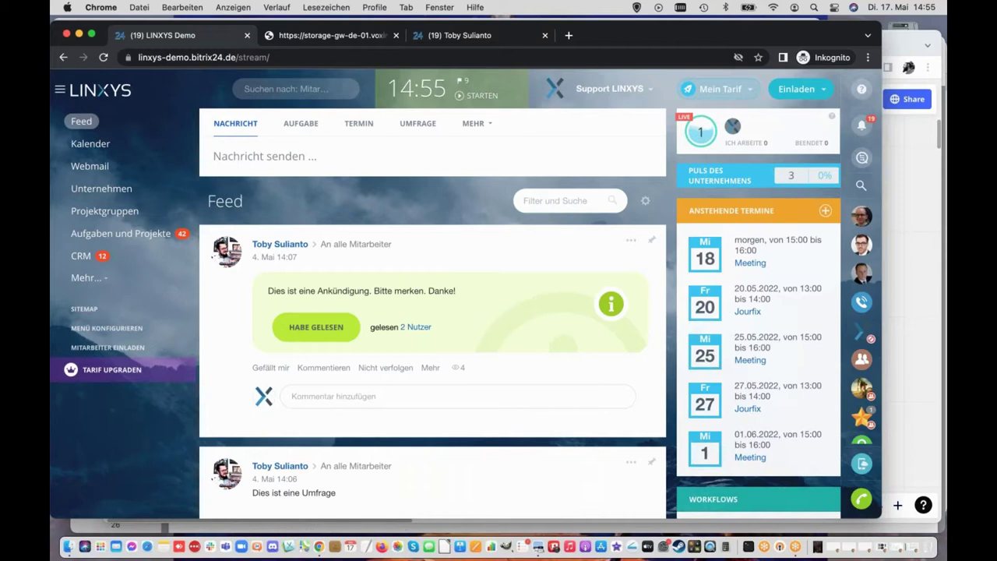
left_click(860, 128)
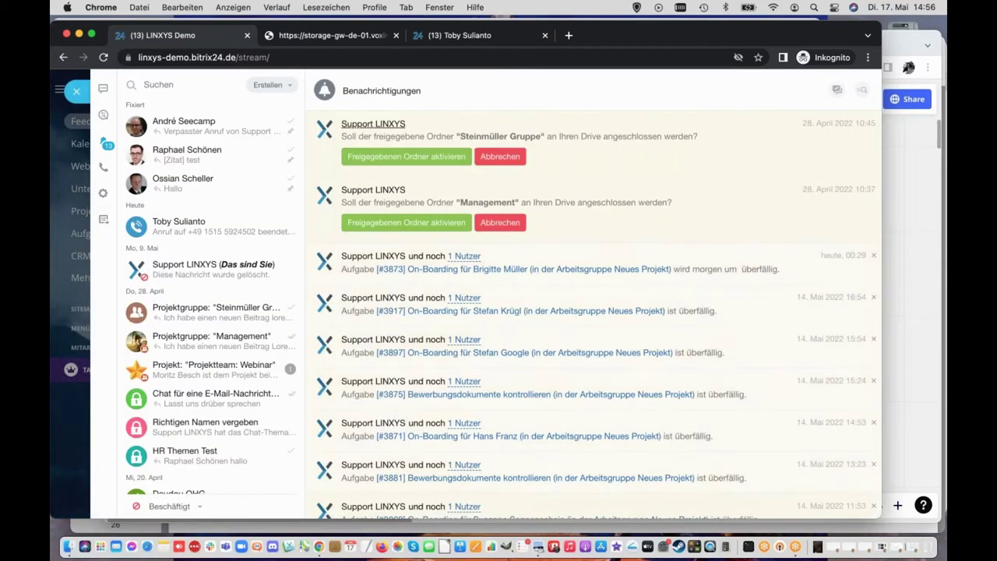
scroll(592, 311, "down", 10)
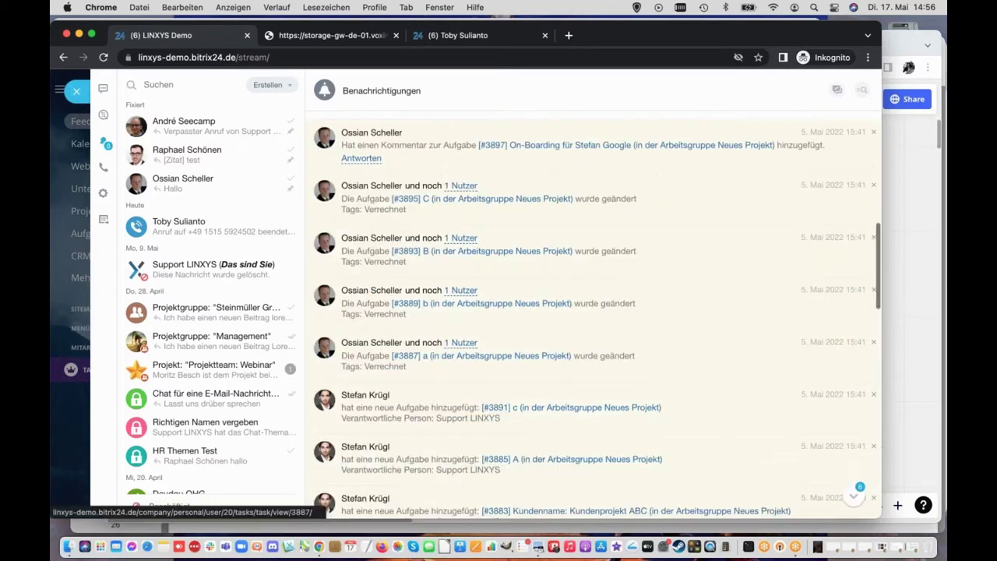
scroll(592, 312, "up", 10)
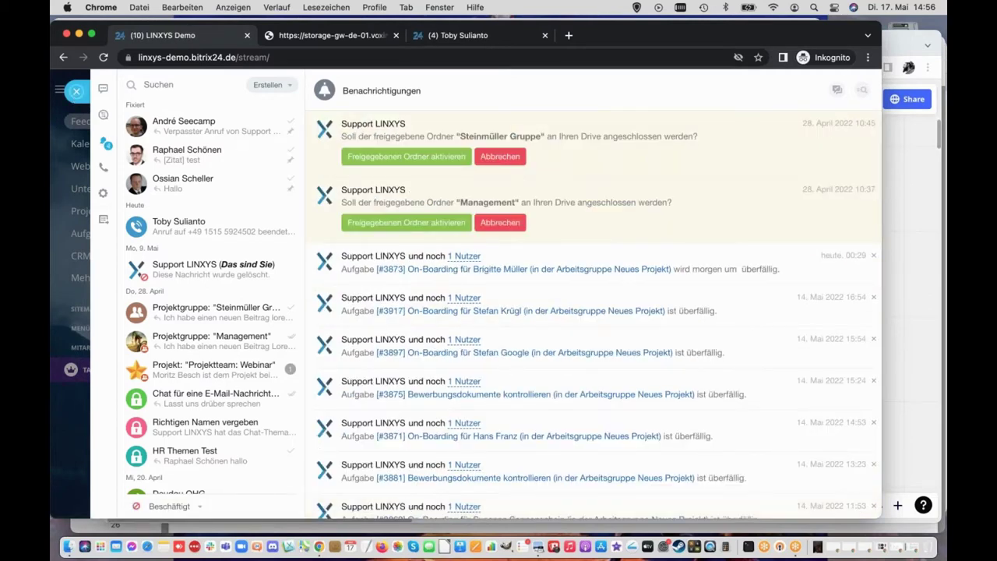
left_click(76, 93)
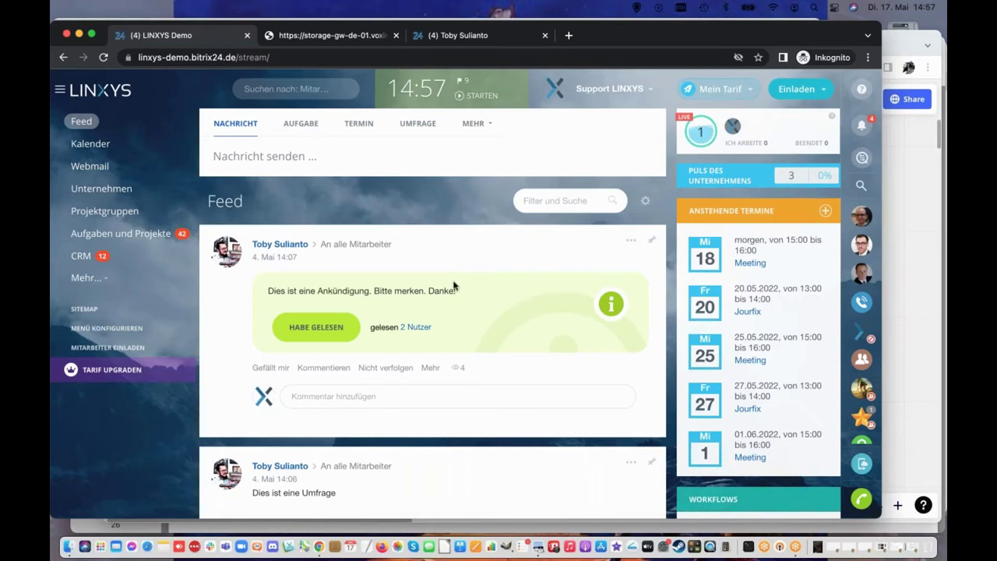
Step: Search the portal for "telefonie", show the telephony overview with its connection and configuration options, and close it
left_click(260, 89)
type("telefonie")
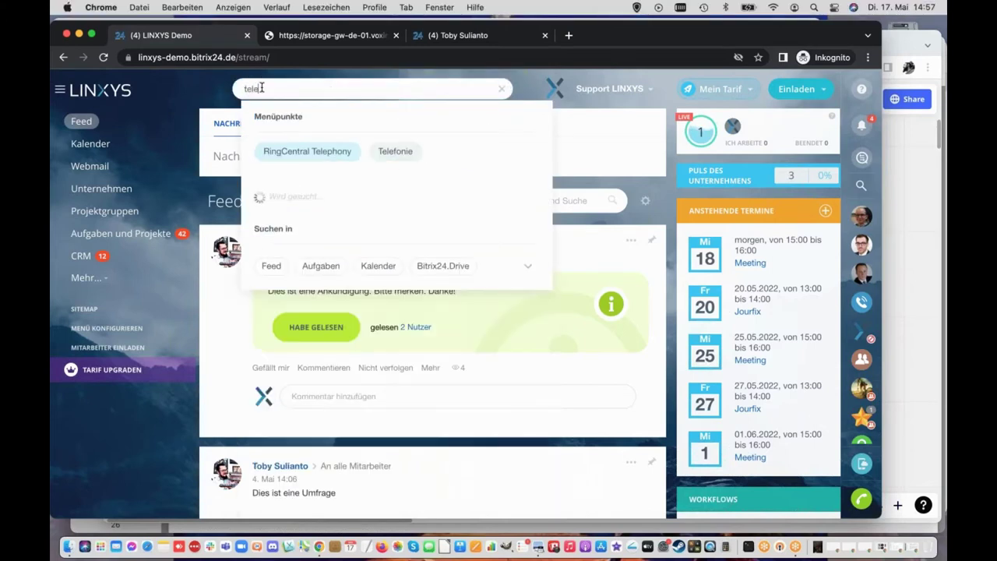
left_click(278, 154)
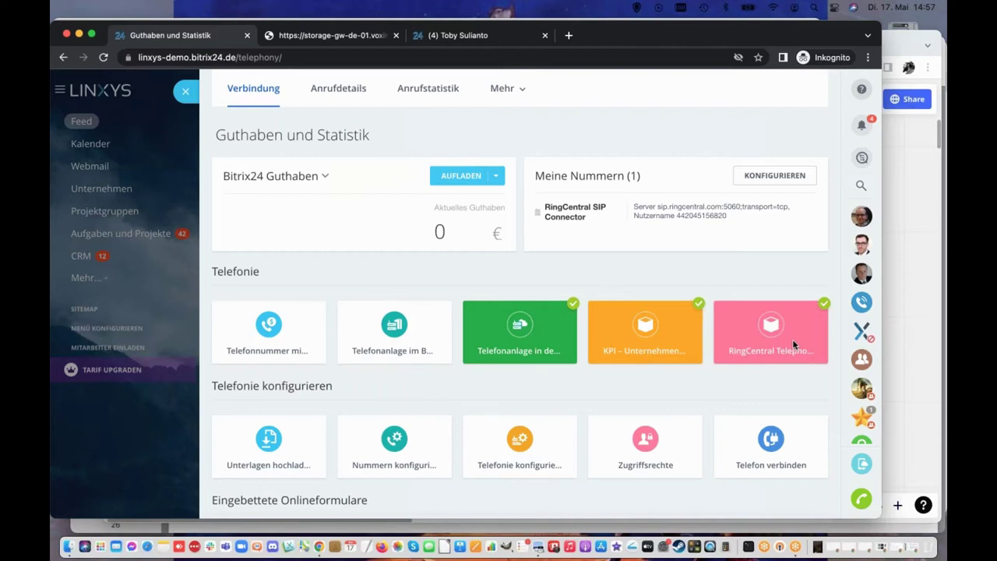
left_click(194, 92)
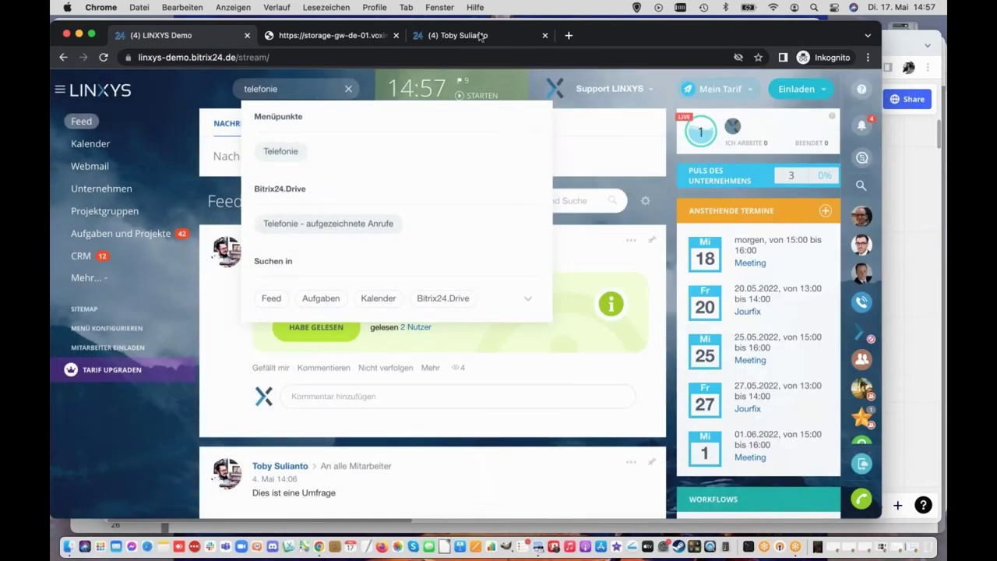
Step: Examine the calls logged in the open CRM contact's timeline, and return to the Telefonie overview
left_click(481, 36)
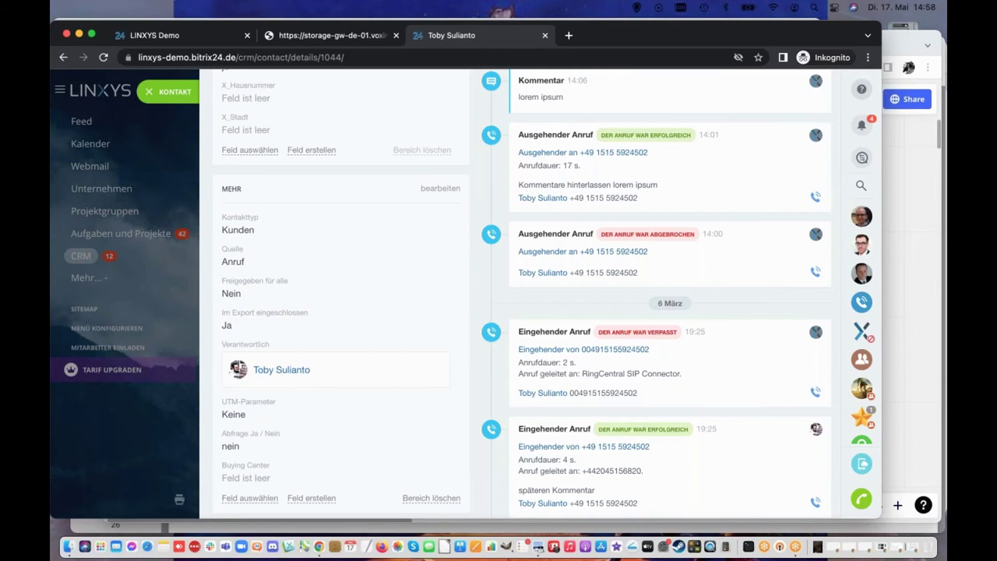
left_click(156, 93)
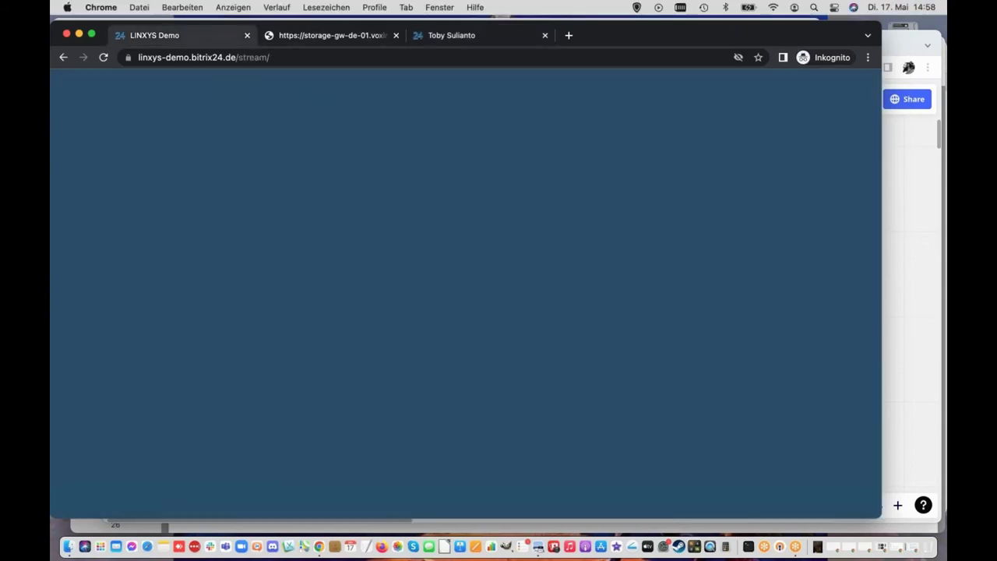
key("Return")
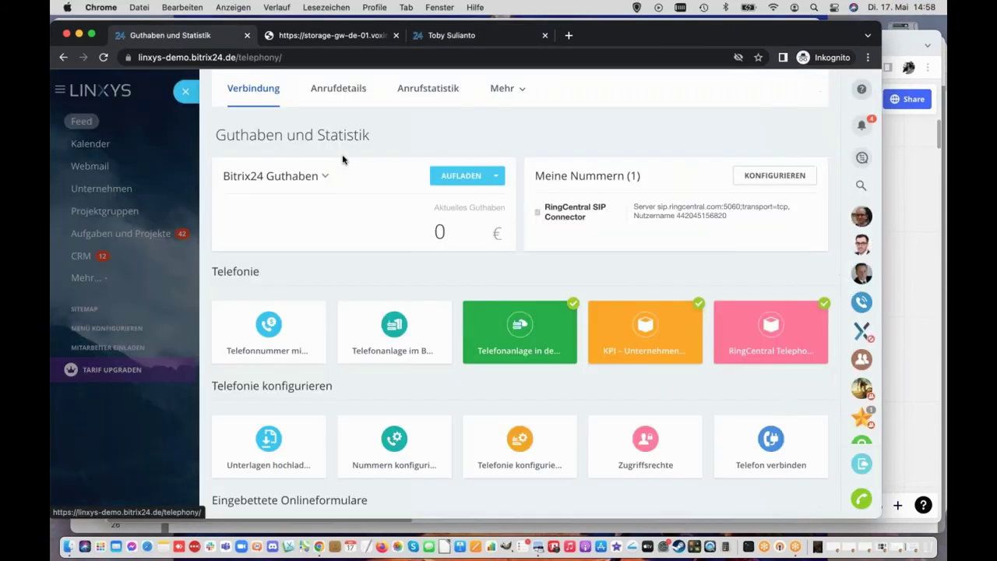
Step: Show the list of all calls with duration, date, status and cost in Anrufdetails, and close it
left_click(414, 91)
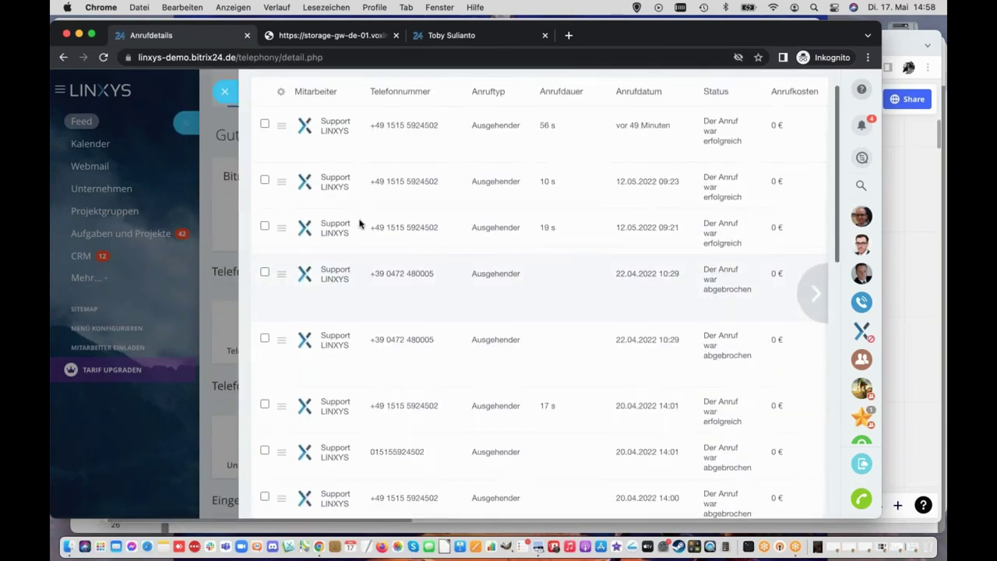
scroll(356, 229, "down", 3)
scroll(356, 229, "up", 3)
left_click(226, 94)
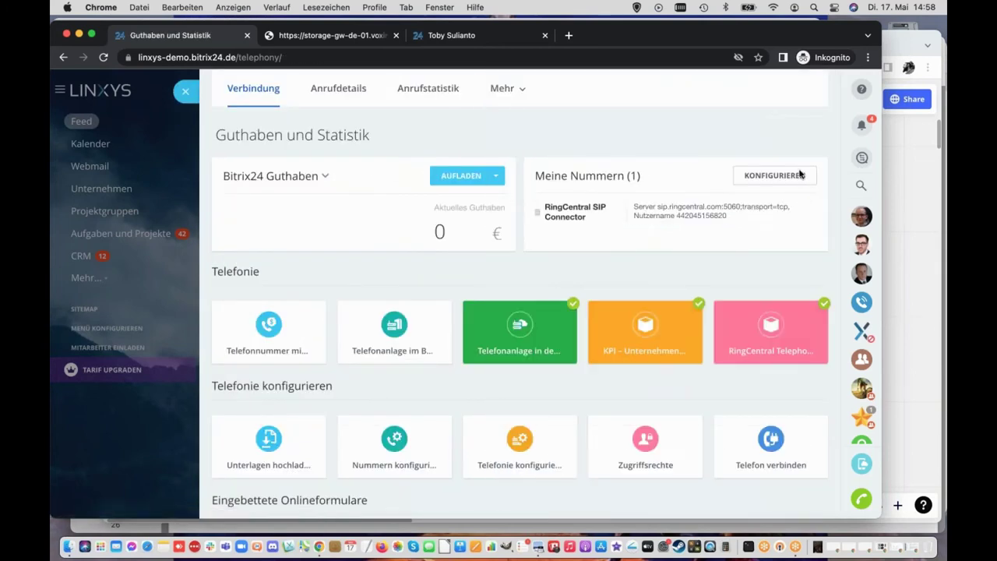